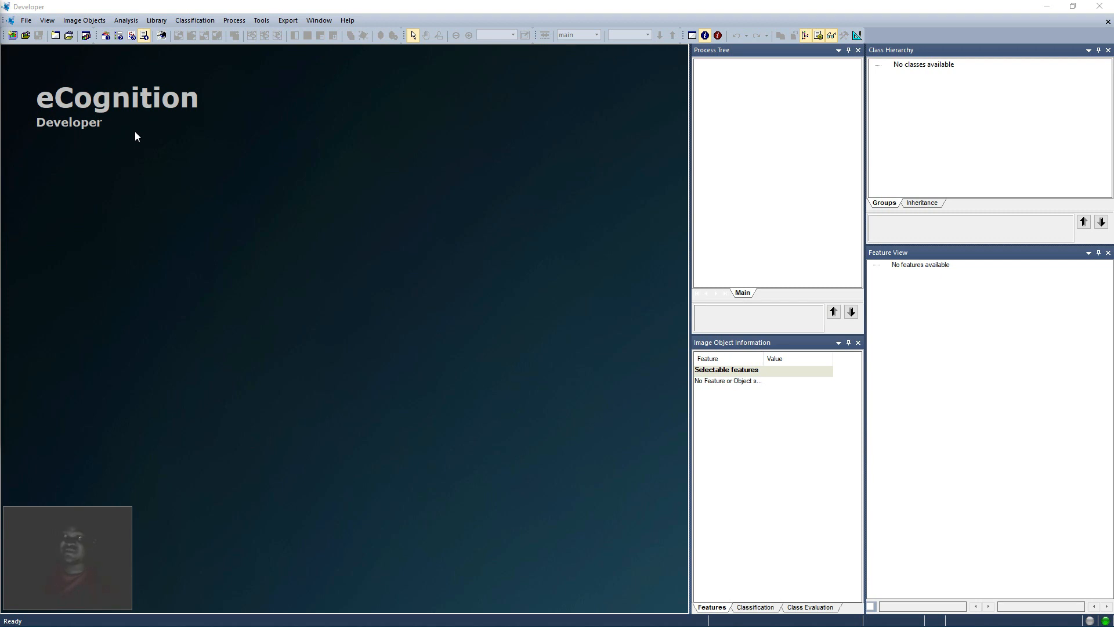
Step: Start a new project to bring up the image layer import
{"action": "left_click", "coordinate": [14, 36]}
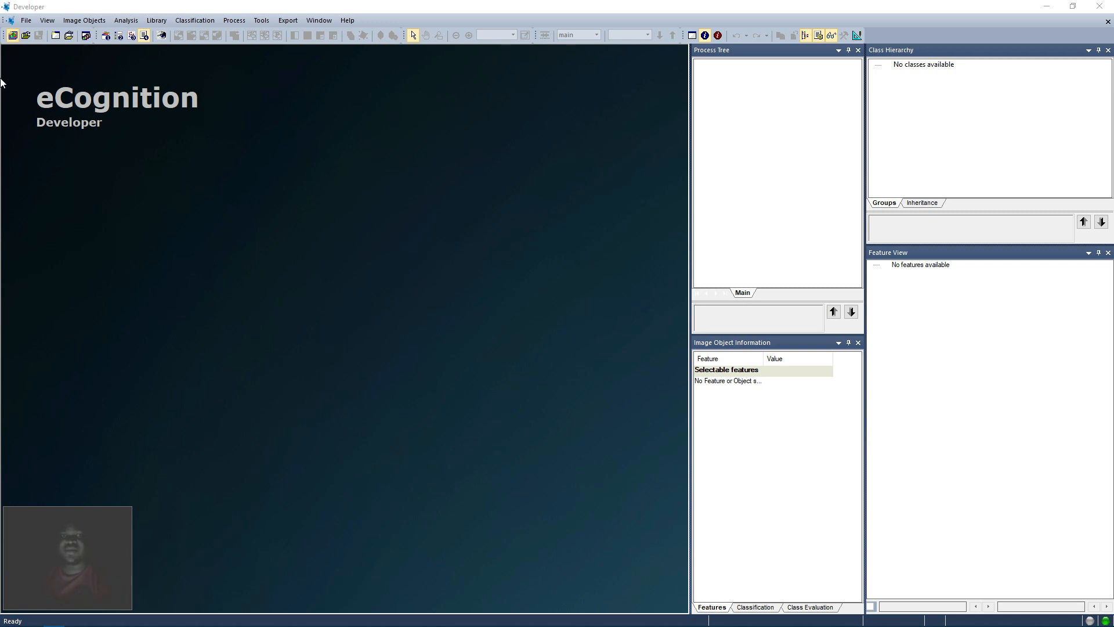
{"action": "key", "text": "ctrl+n"}
{"action": "left_click_drag", "start_coordinate": [448, 264], "coordinate": [486, 207]}
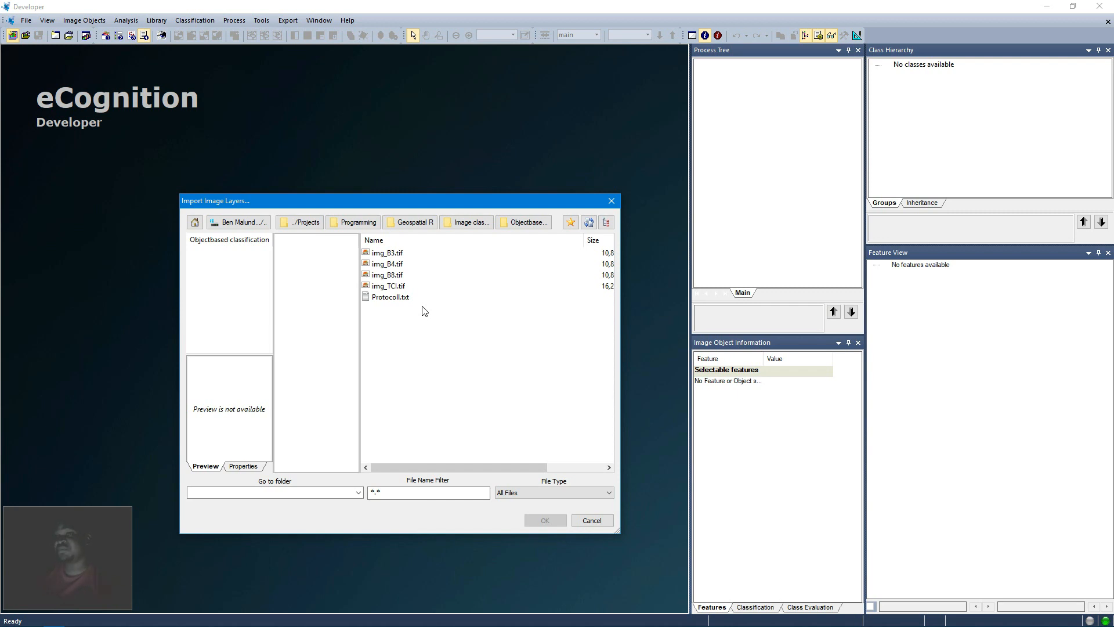
Step: Preview the img_TCI.tif, img_B8.tif, img_B4.tif and img_B3.tif images before importing
{"action": "left_click", "coordinate": [397, 287]}
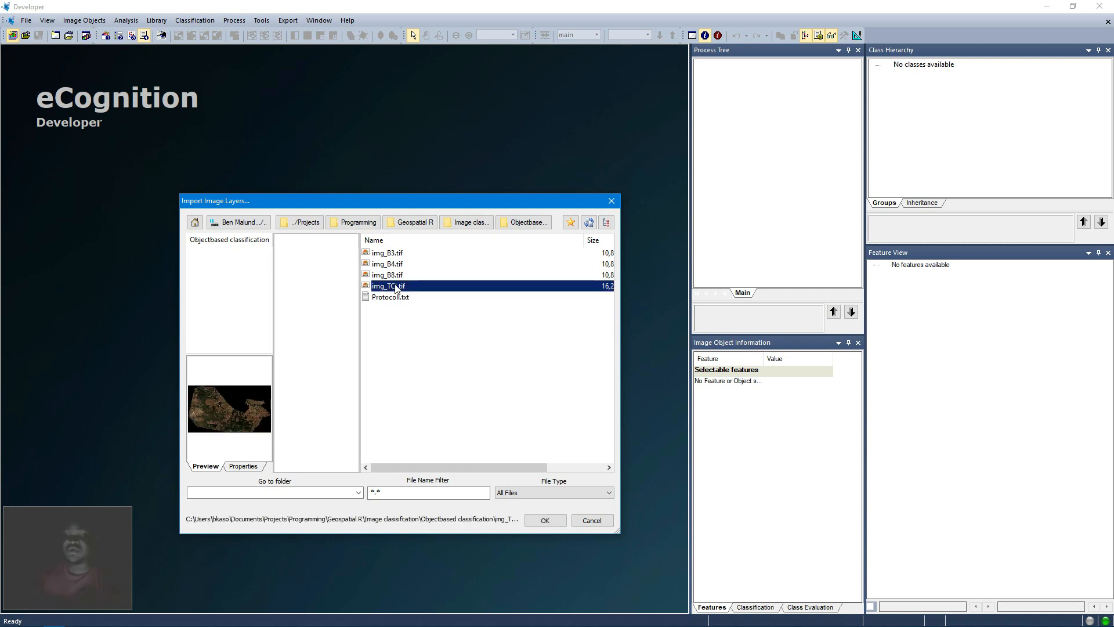
{"action": "key", "text": "shift+Up"}
{"action": "key", "text": "shift+Up"}
{"action": "key", "text": "shift+Up"}
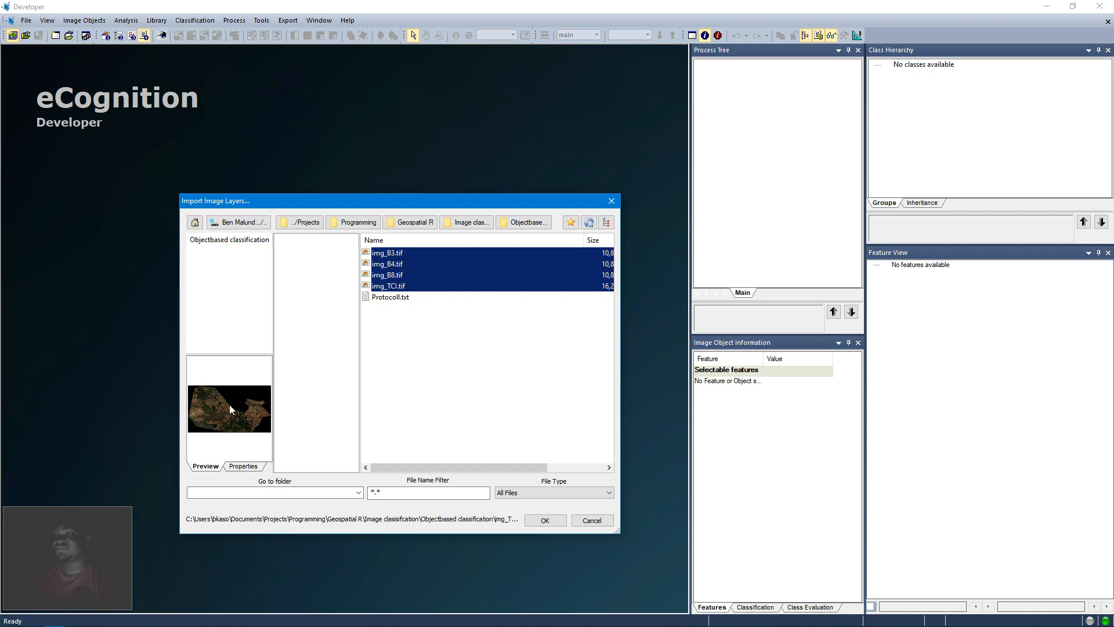
{"action": "left_click", "coordinate": [397, 277]}
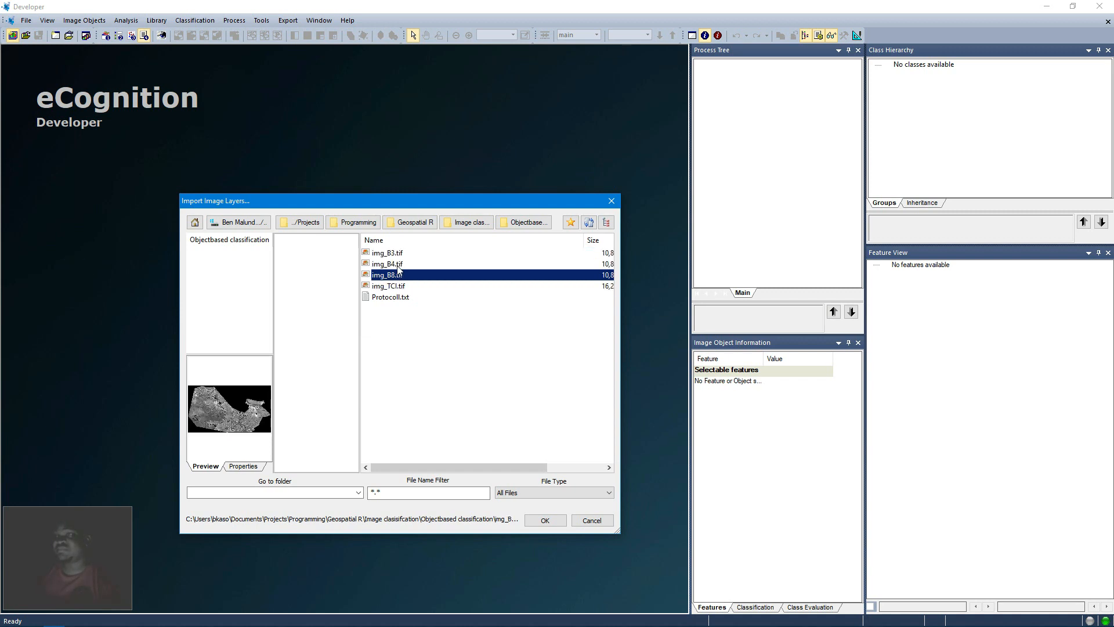
{"action": "key", "text": "Up"}
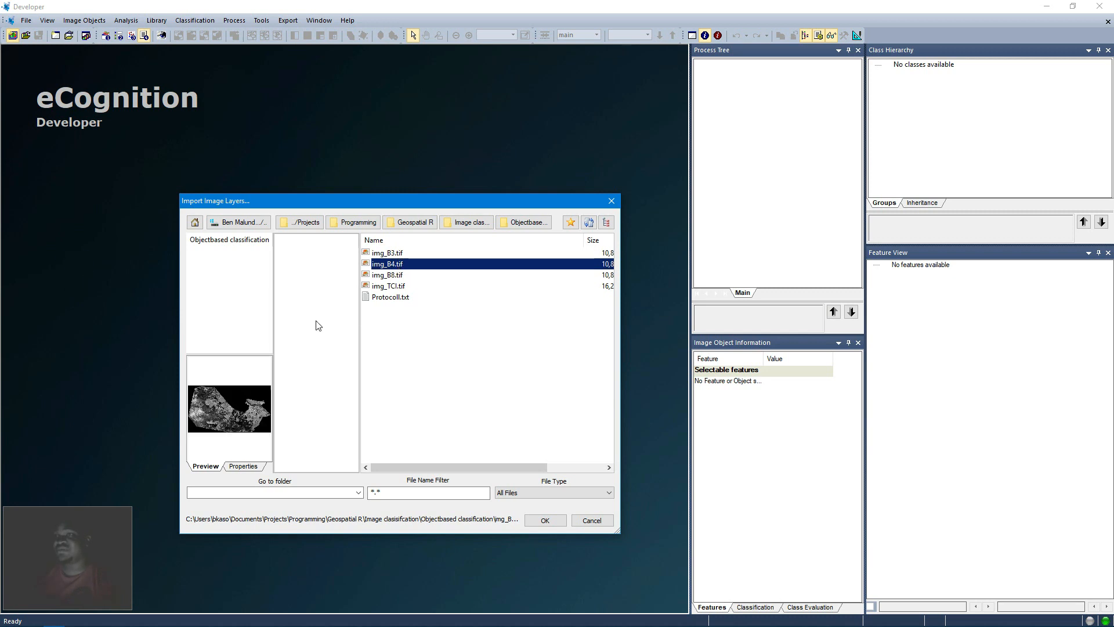
{"action": "left_click", "coordinate": [375, 256]}
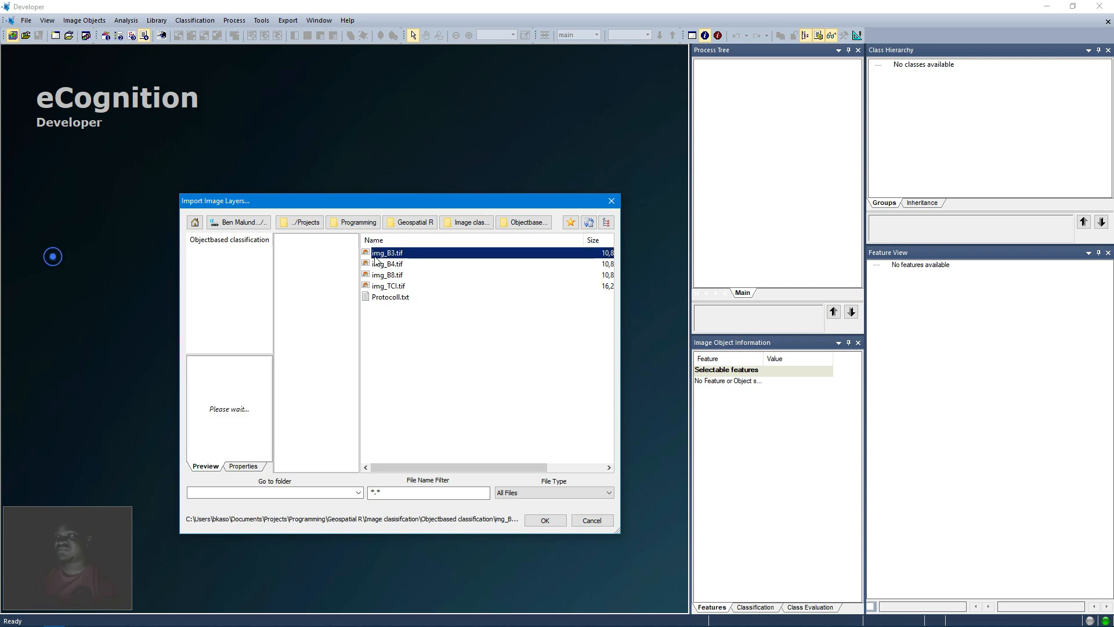
Step: Import img_B3.tif, img_B4.tif, img_B8.tif and img_TCI.tif as the project's image layers
{"action": "left_click", "coordinate": [383, 287]}
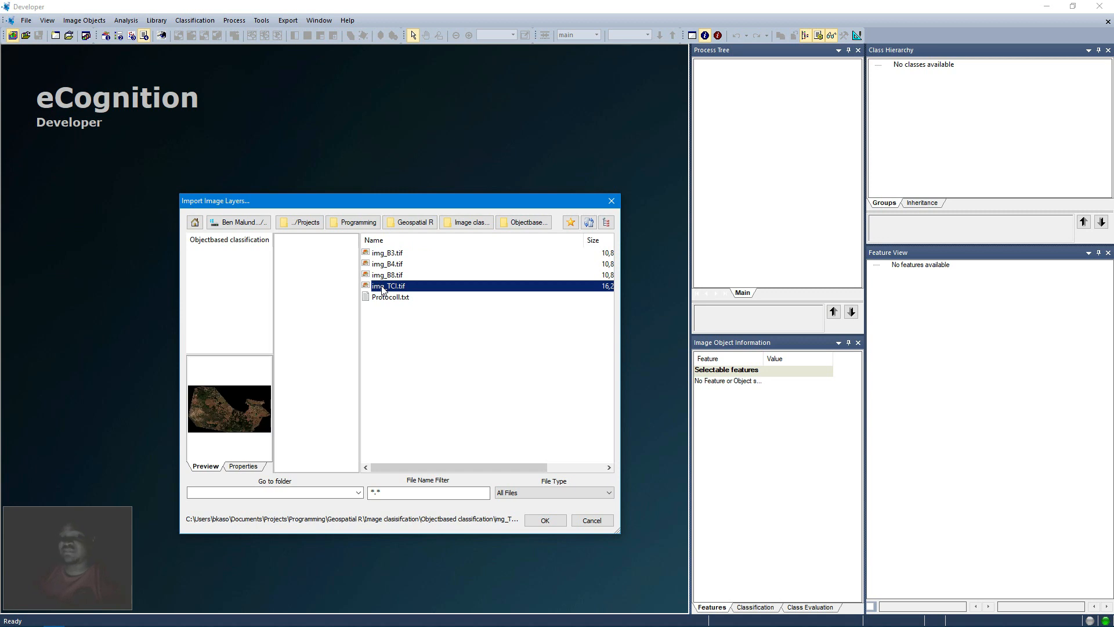
{"action": "key", "text": "shift+Up"}
{"action": "key", "text": "shift+Up"}
{"action": "key", "text": "shift+Up"}
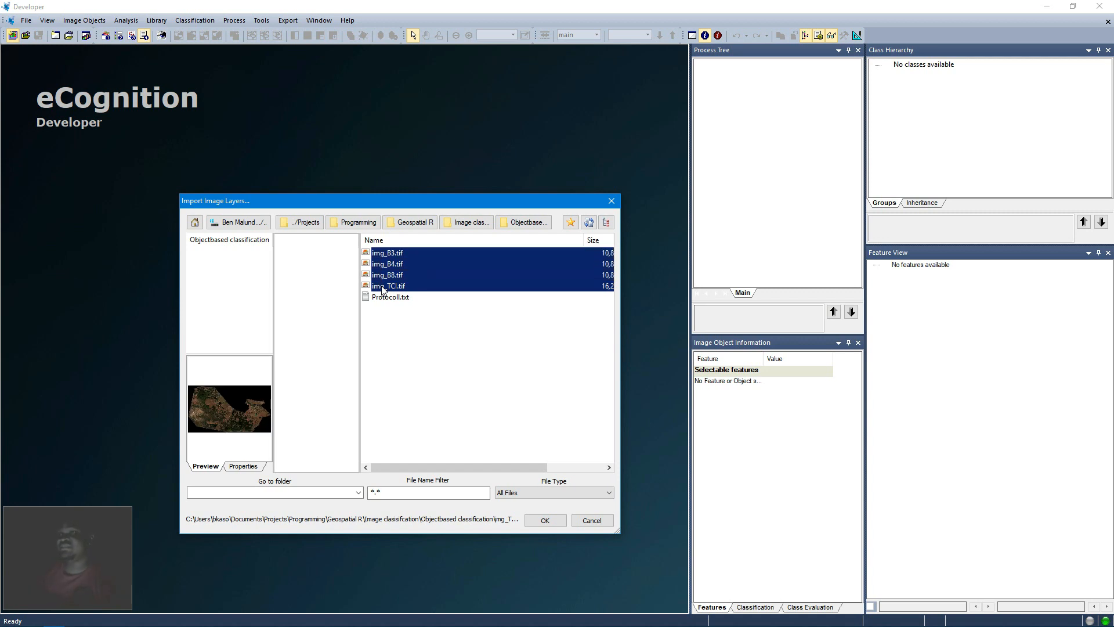
{"action": "left_click", "coordinate": [542, 522]}
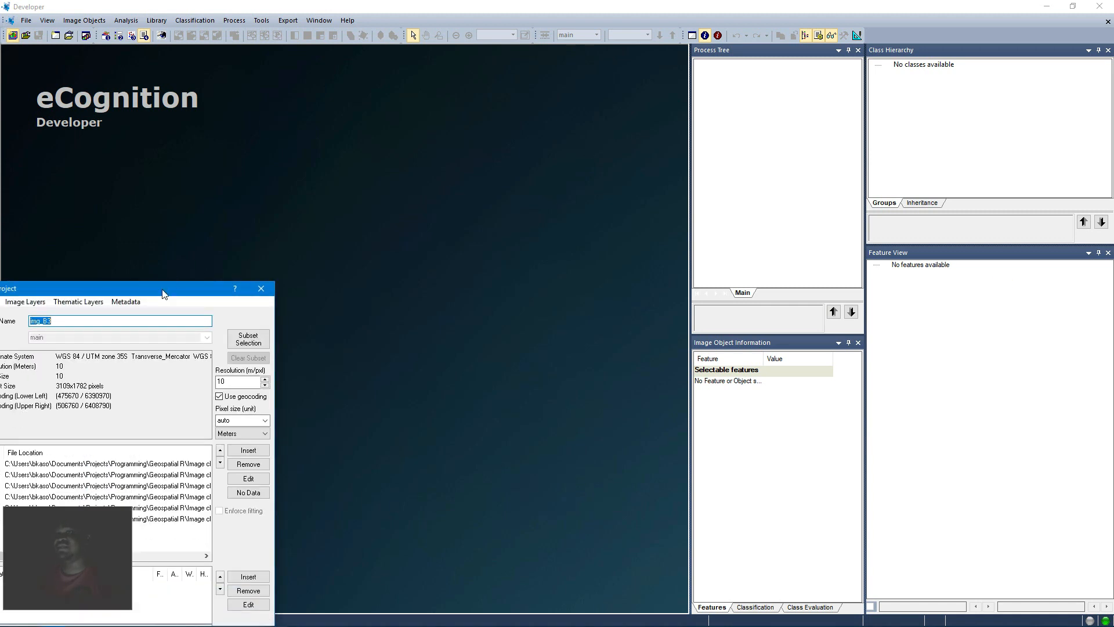
Step: Name the project "Object Based Classification Hogsback"
{"action": "left_click_drag", "start_coordinate": [165, 290], "coordinate": [424, 99]}
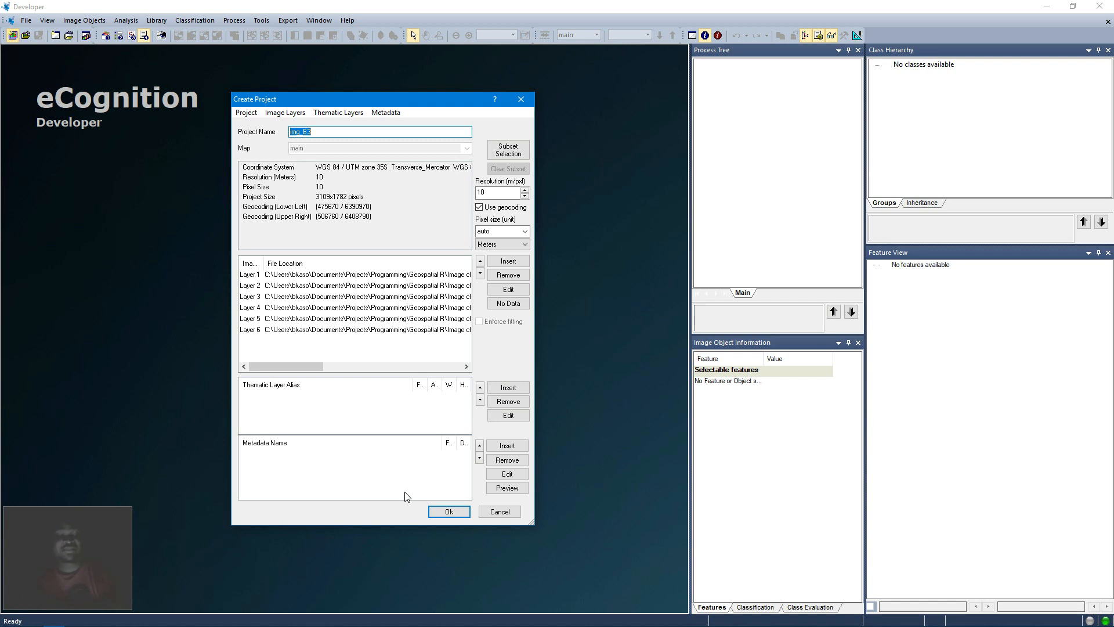
{"action": "type", "text": "0"}
{"action": "type", "text": "bject"}
{"action": "type", "text": " Based"}
{"action": "type", "text": " Class"}
{"action": "type", "text": "ification"}
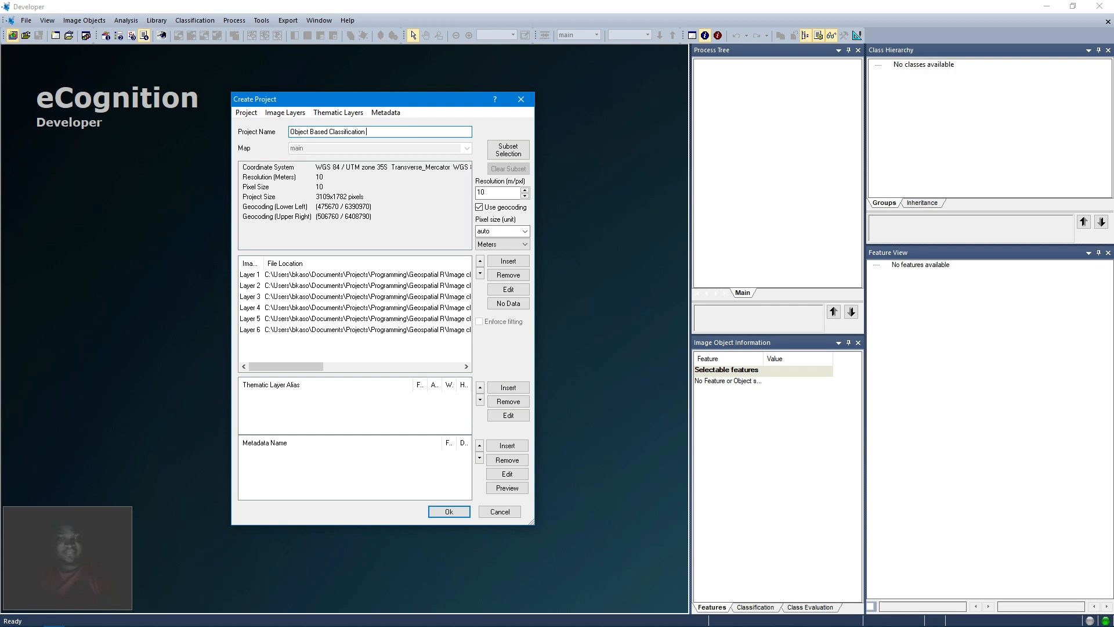
{"action": "type", "text": "sback"}
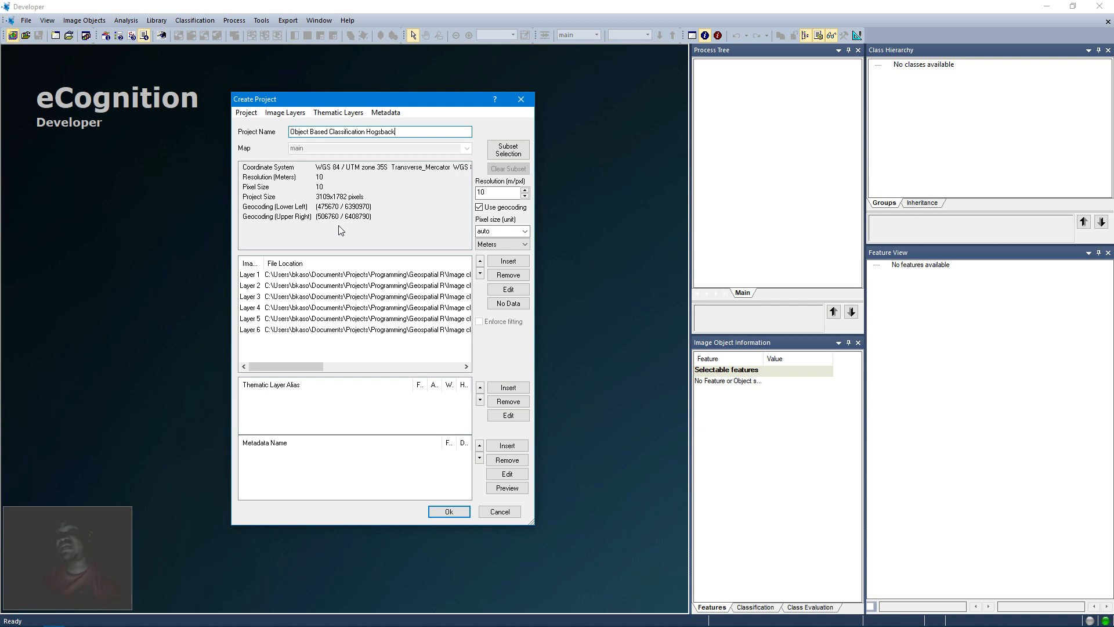
{"action": "right_click", "coordinate": [339, 225]}
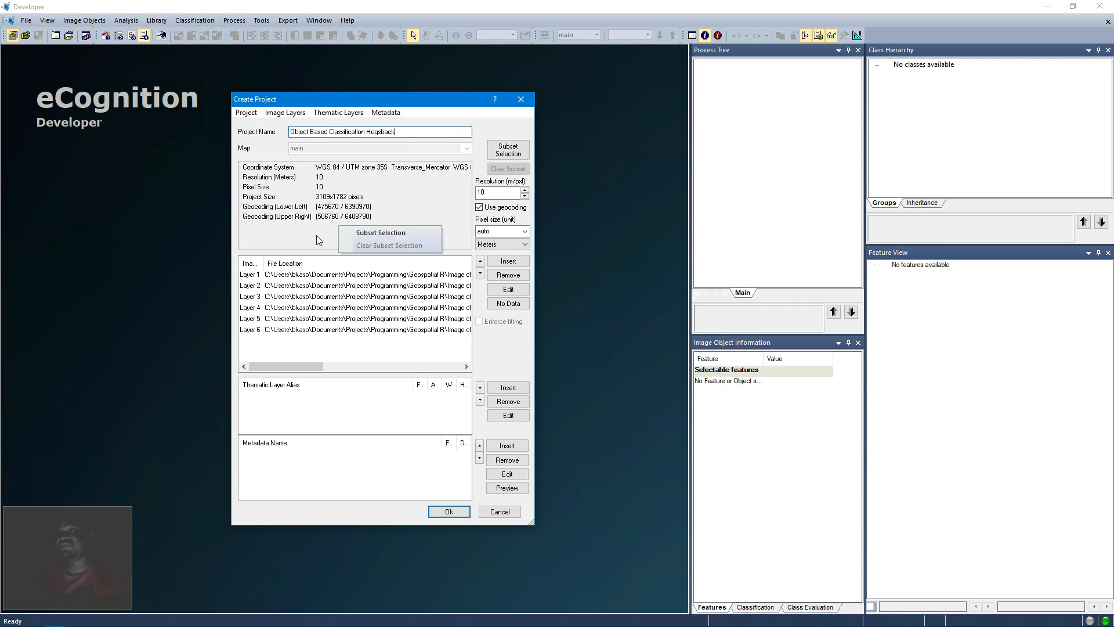
{"action": "left_click", "coordinate": [314, 236]}
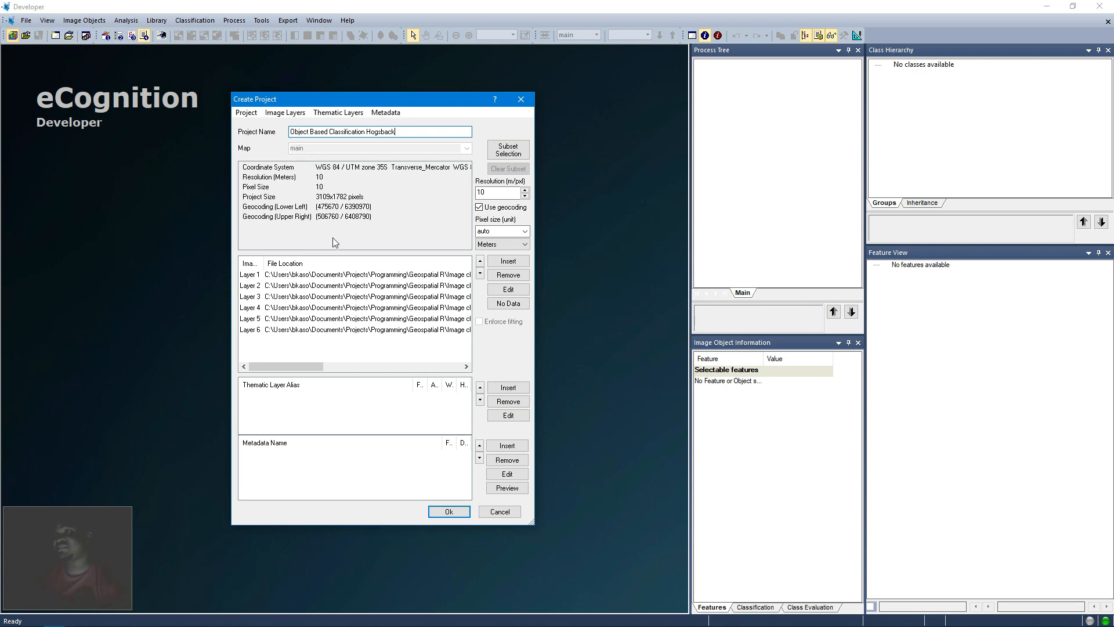
{"action": "left_click", "coordinate": [522, 232]}
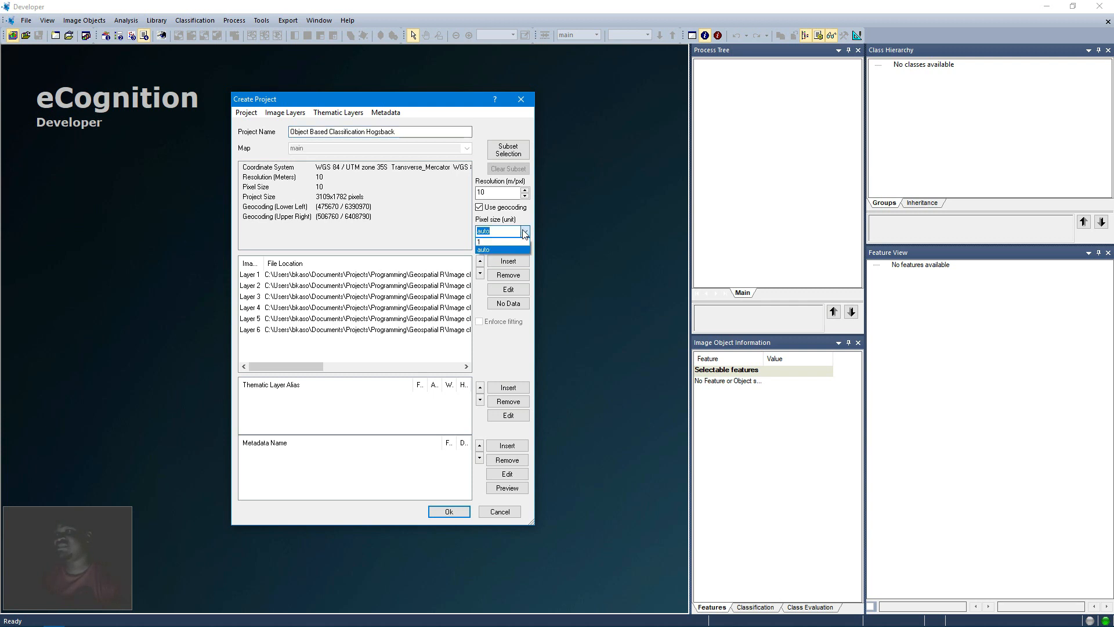
{"action": "left_click", "coordinate": [524, 232]}
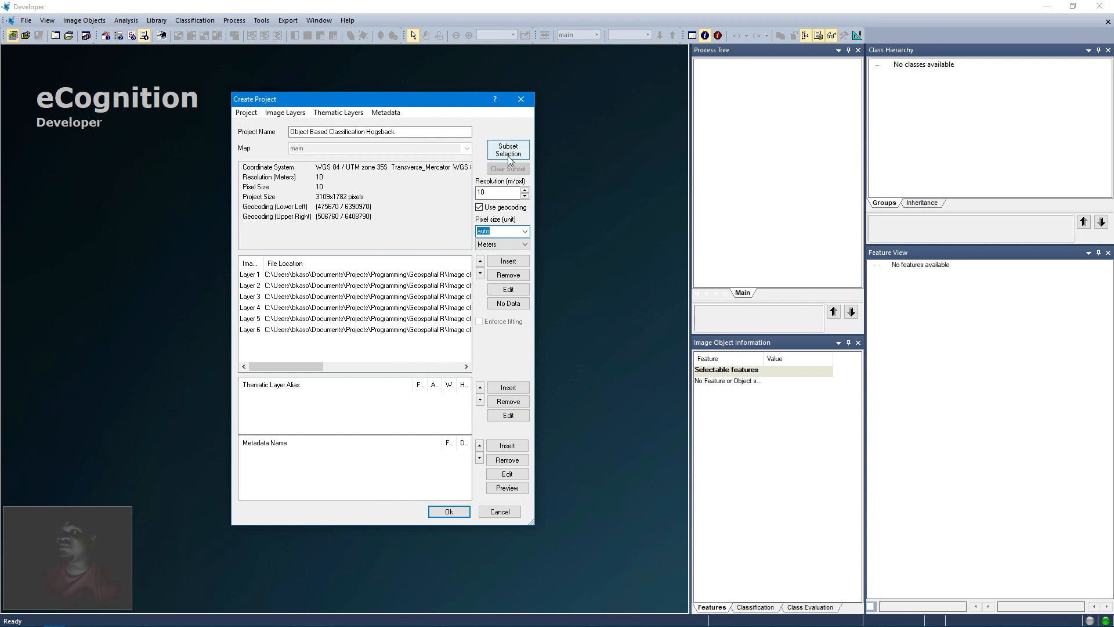
Step: Try a rectangular scene subset spanning about X 739 to 1423 and Y 373 to 953
{"action": "left_click", "coordinate": [509, 152]}
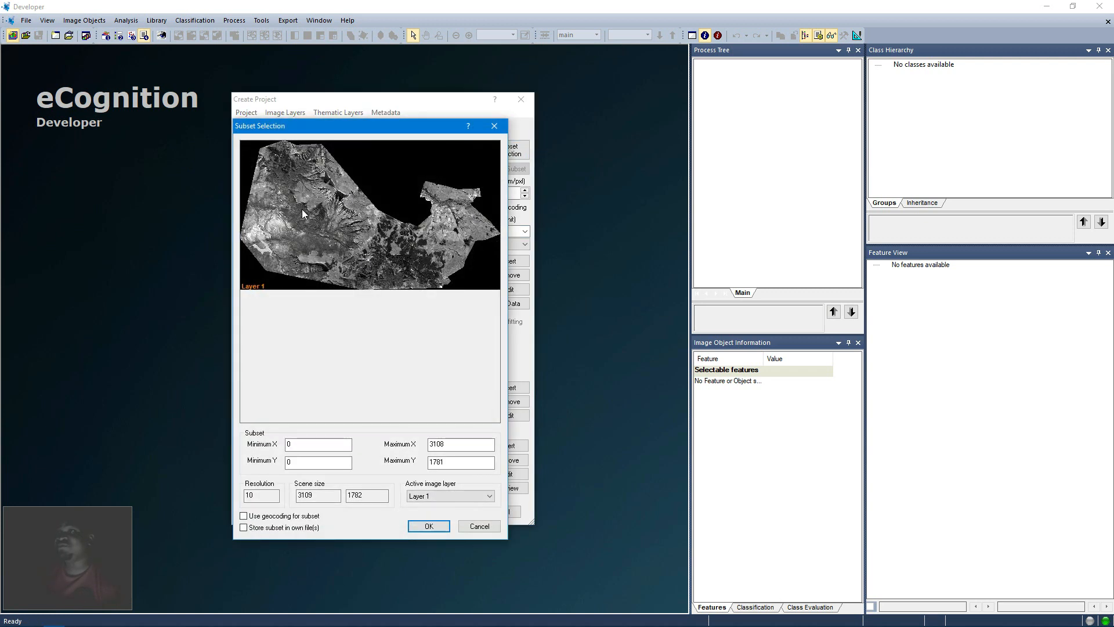
{"action": "left_click_drag", "start_coordinate": [302, 209], "coordinate": [359, 257]}
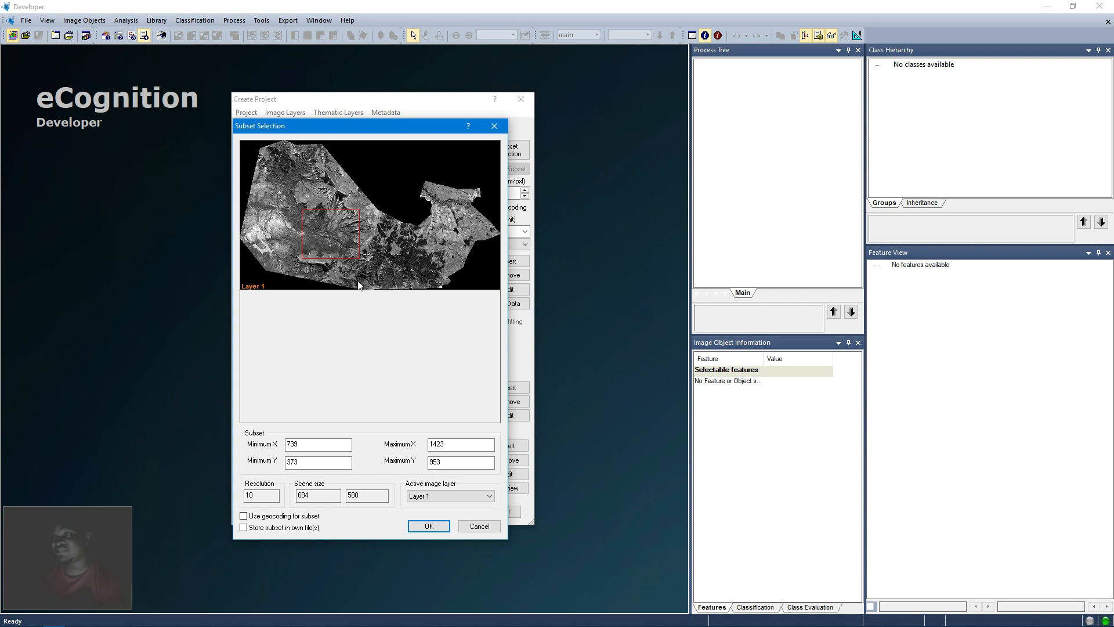
{"action": "left_click", "coordinate": [479, 526]}
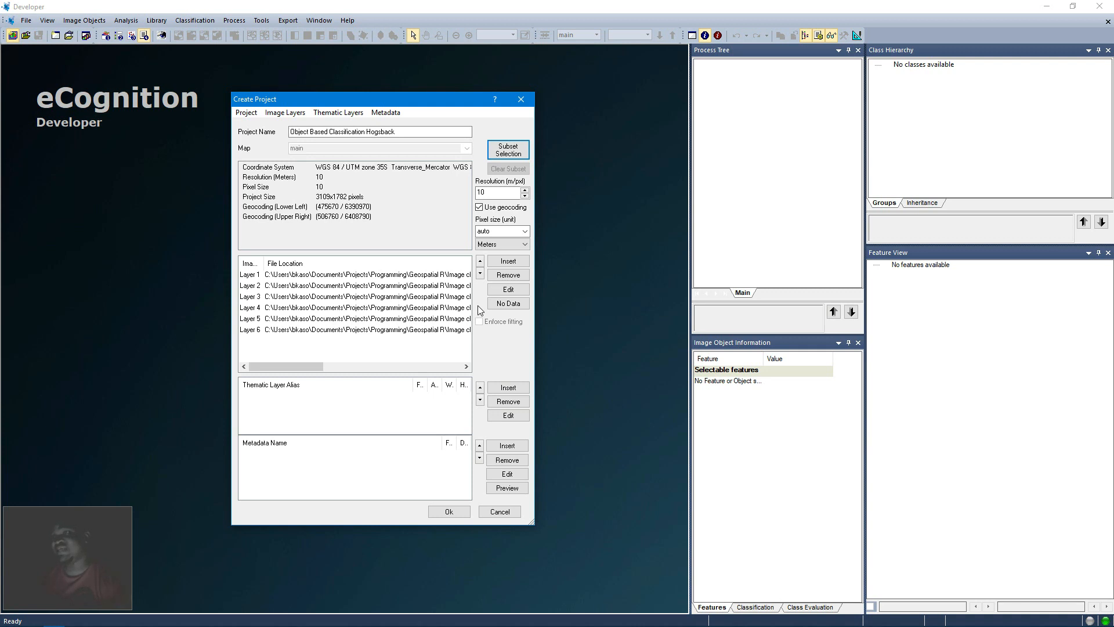
Step: Set the layer alias of the img_B8.tif image layer to NIR
{"action": "left_click", "coordinate": [296, 278]}
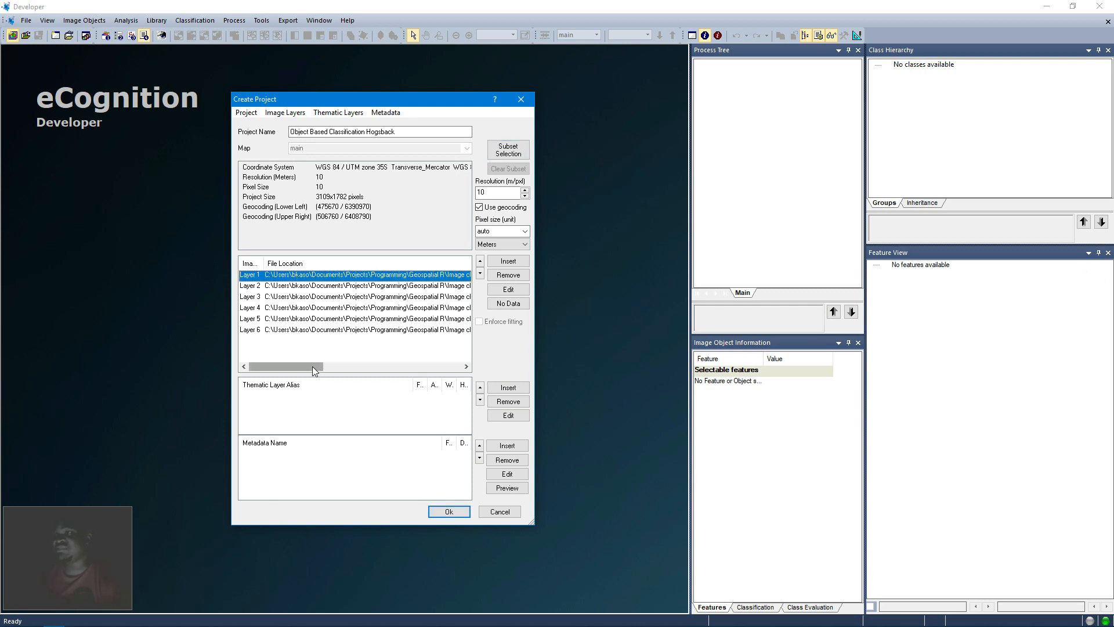
{"action": "left_click_drag", "start_coordinate": [312, 367], "coordinate": [346, 356]}
{"action": "key", "text": "ctrl+a"}
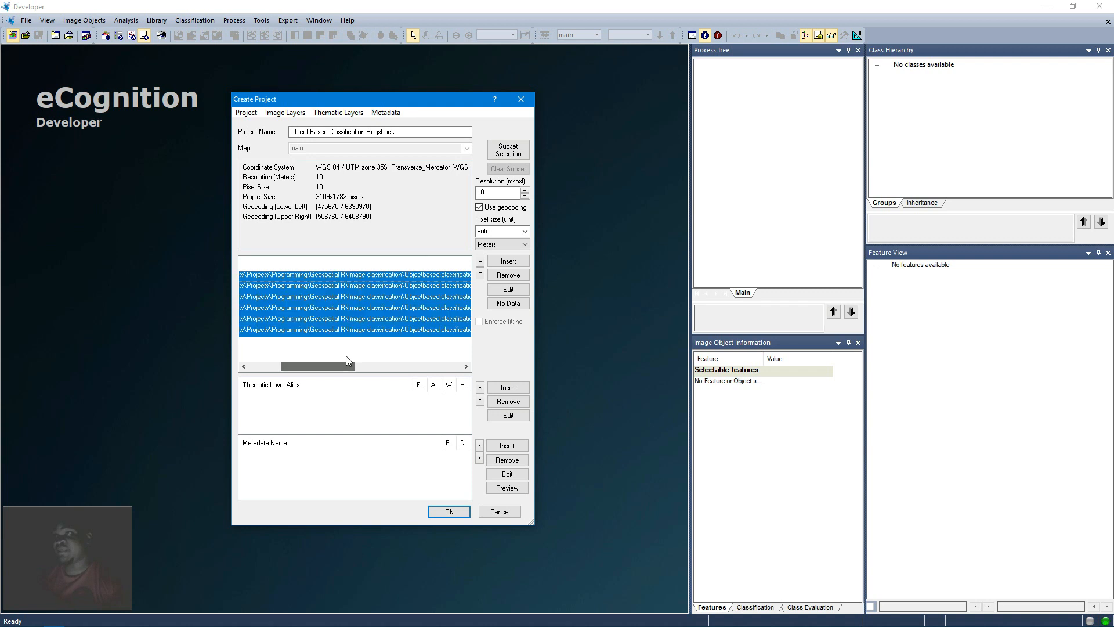
{"action": "left_click", "coordinate": [394, 367]}
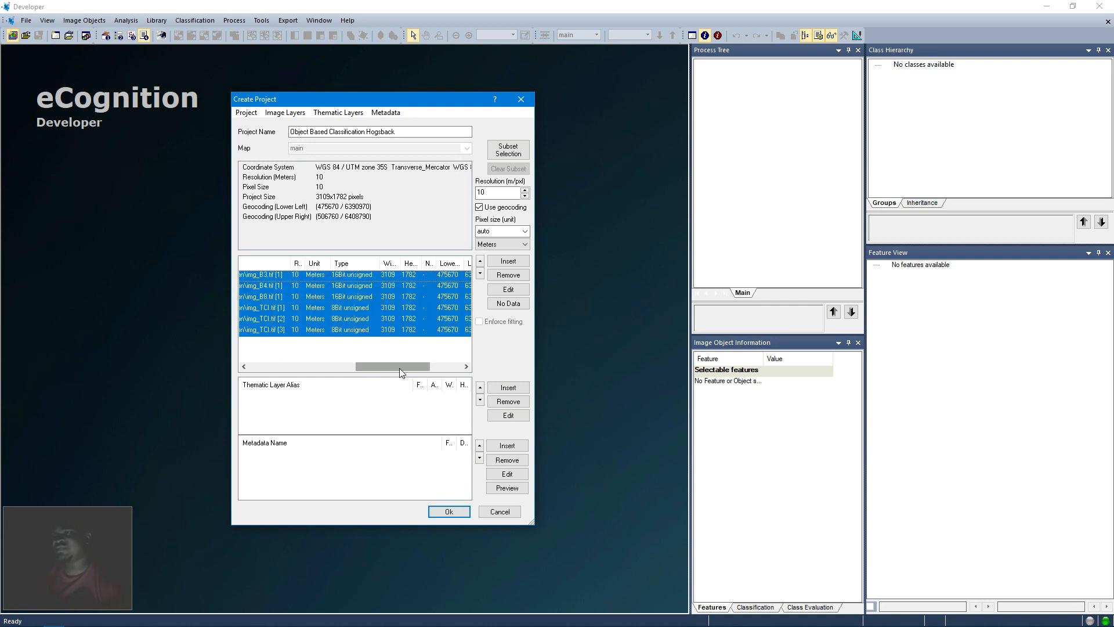
{"action": "left_click_drag", "start_coordinate": [400, 368], "coordinate": [340, 376]}
{"action": "left_click", "coordinate": [251, 298]}
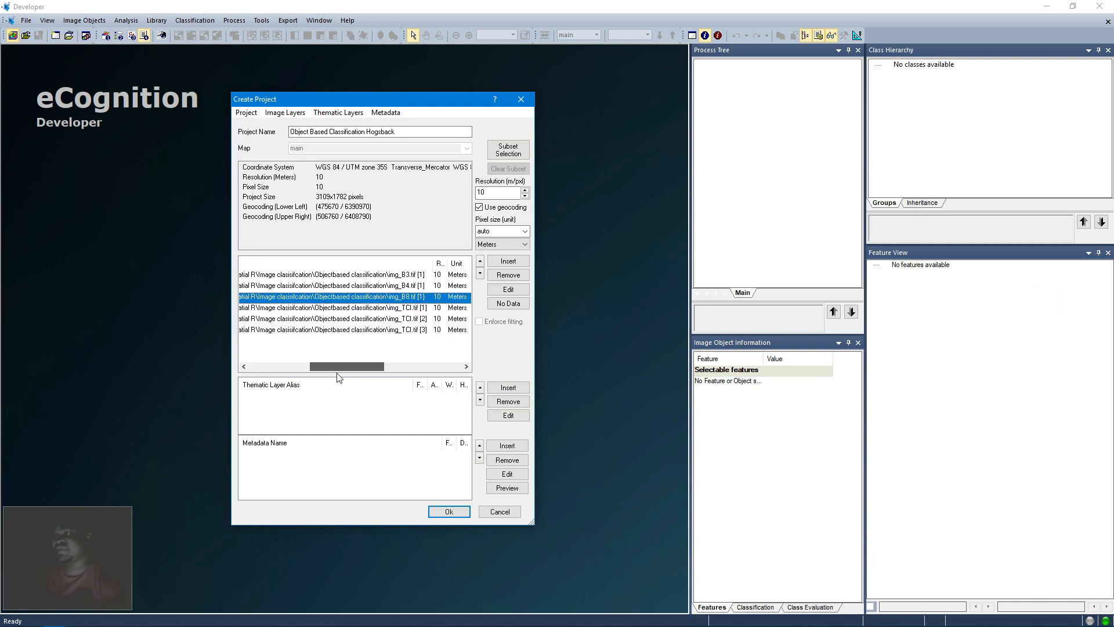
{"action": "left_click", "coordinate": [508, 289]}
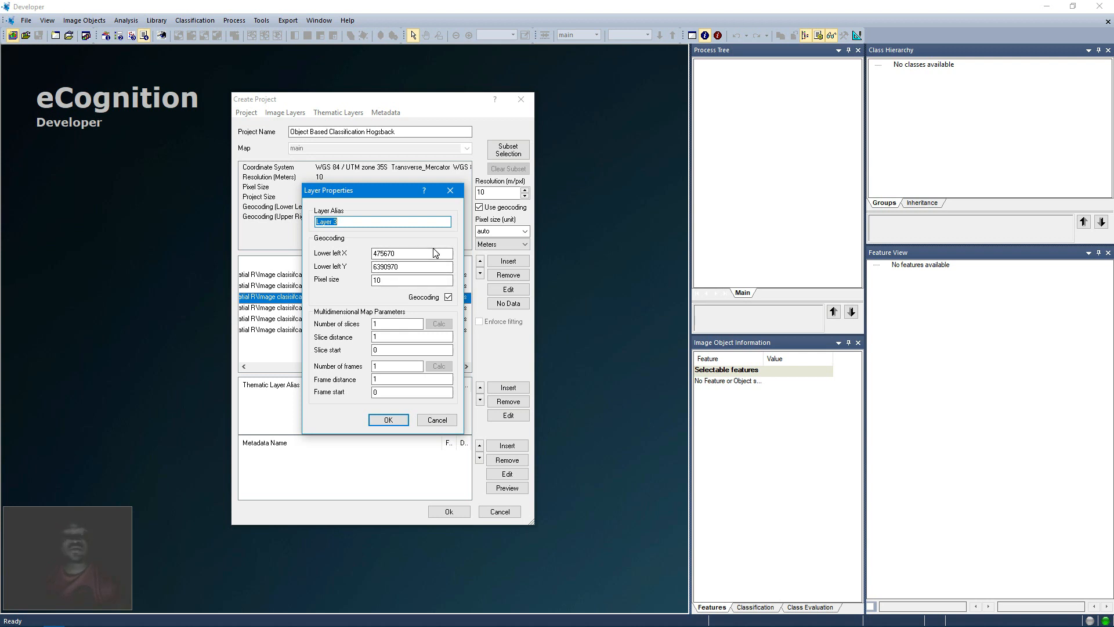
{"action": "type", "text": "NIR"}
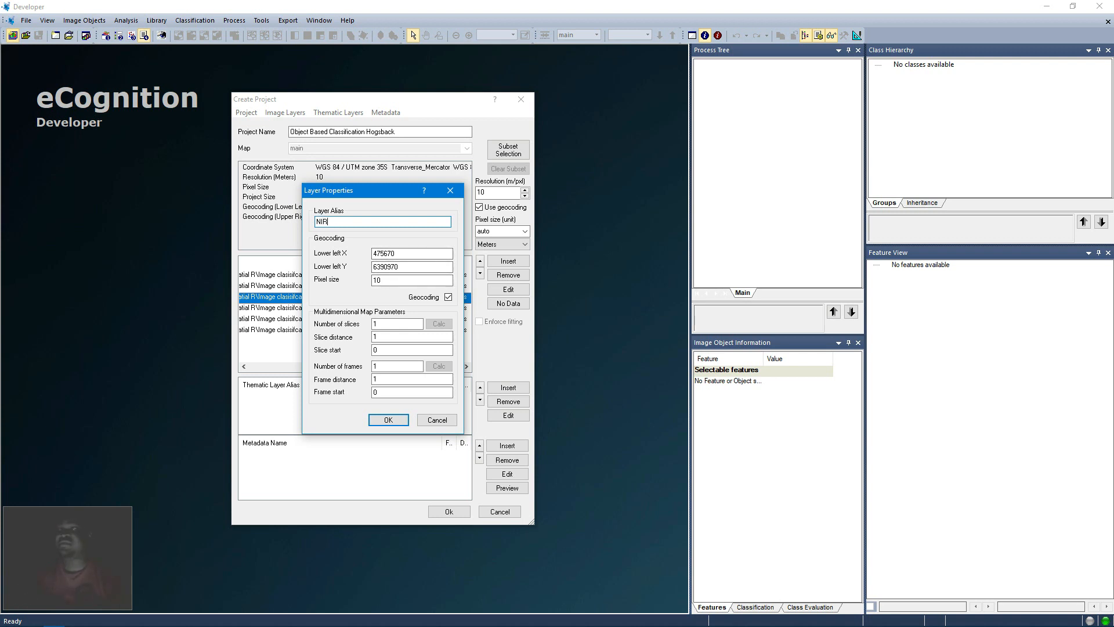
{"action": "left_click", "coordinate": [386, 419]}
Step: Set the layer alias of the img_B4.tif image layer to Red
{"action": "left_click", "coordinate": [411, 288]}
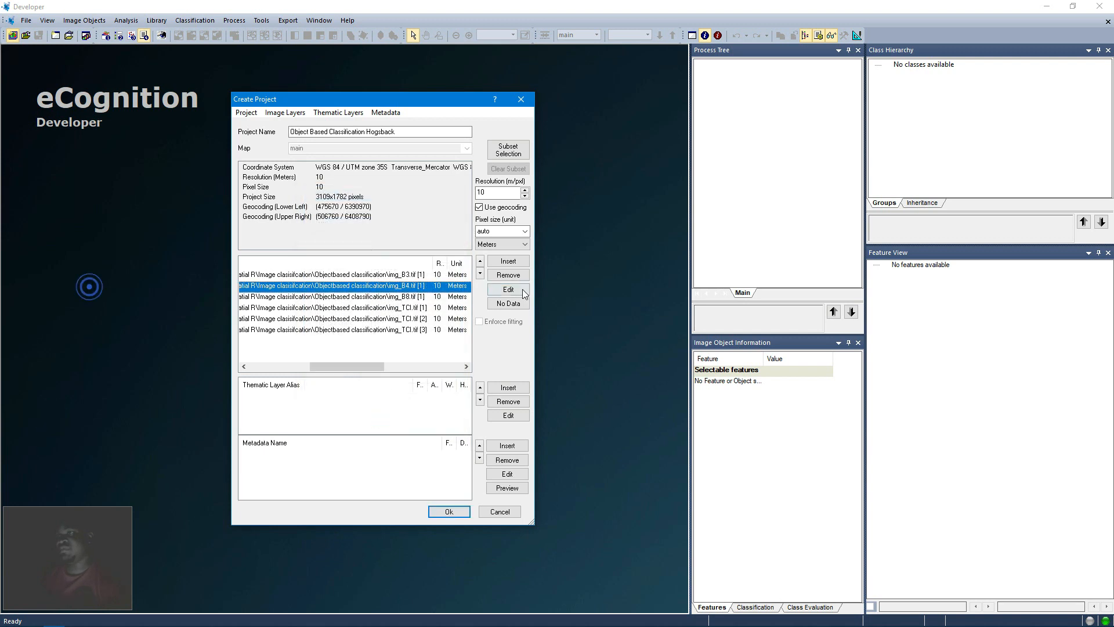
{"action": "left_click", "coordinate": [523, 290]}
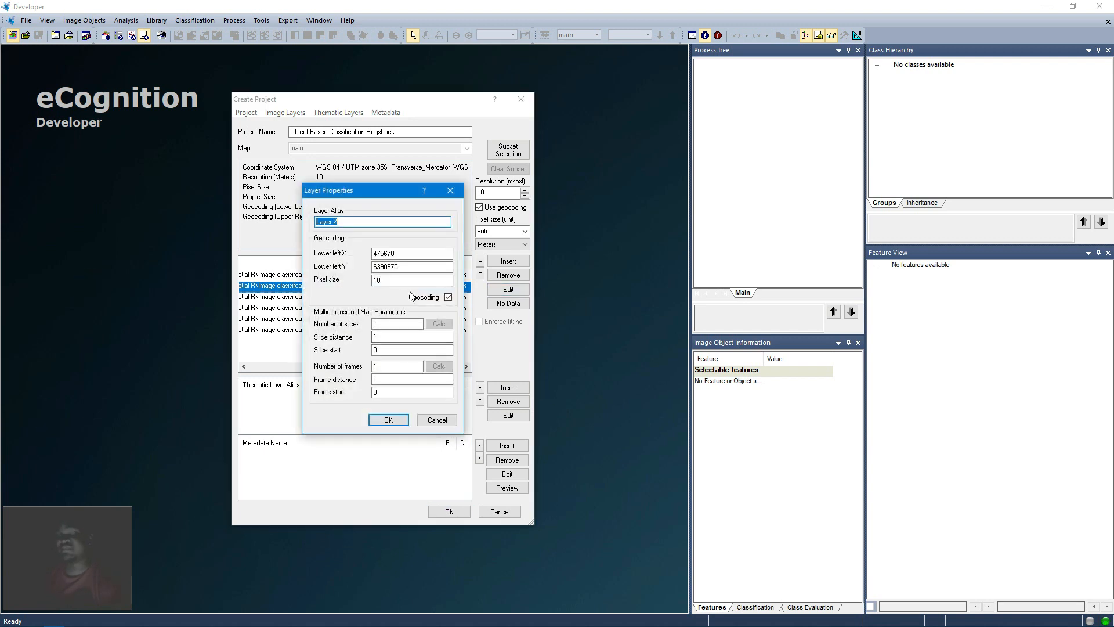
{"action": "type", "text": "ed"}
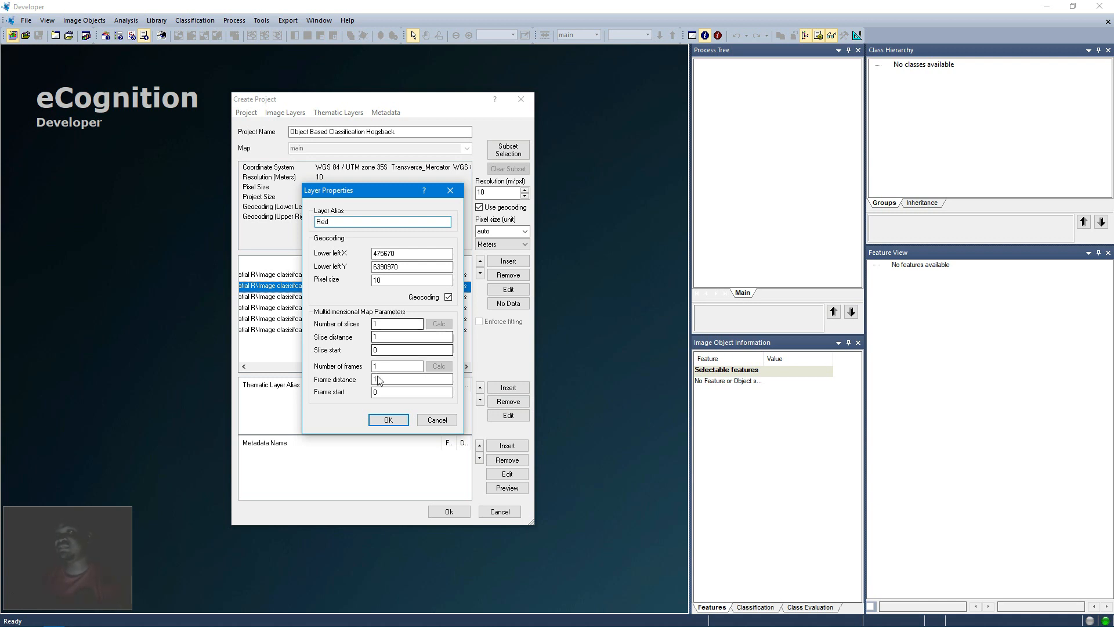
{"action": "left_click", "coordinate": [388, 419]}
Step: Set the layer alias of the img_B3.tif image layer to Blue
{"action": "left_click", "coordinate": [414, 277]}
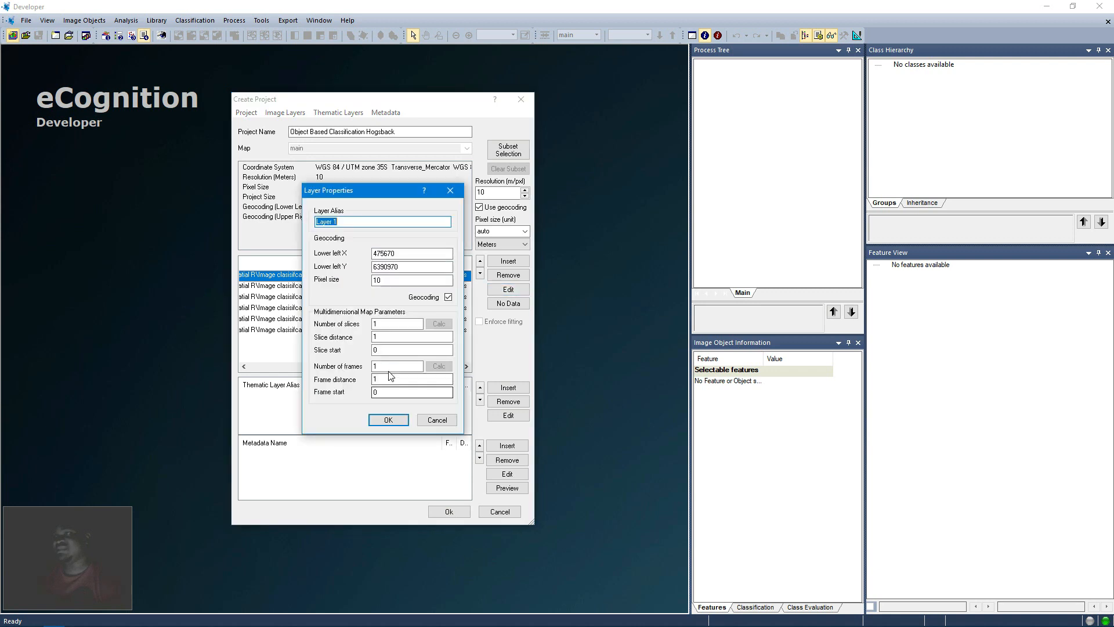
{"action": "type", "text": "B"}
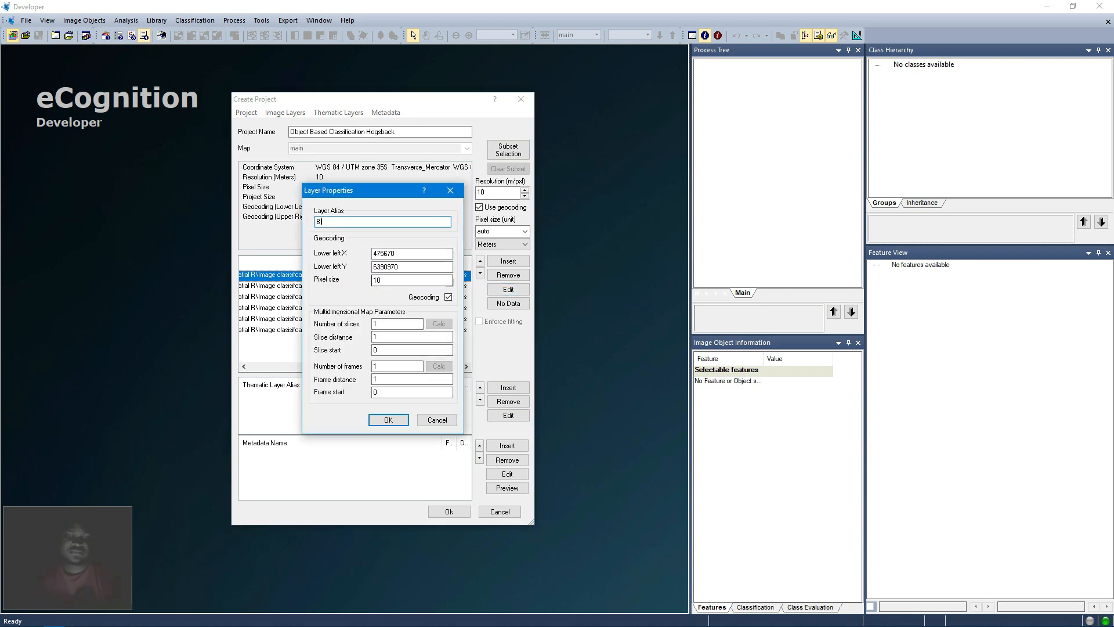
{"action": "type", "text": "lue"}
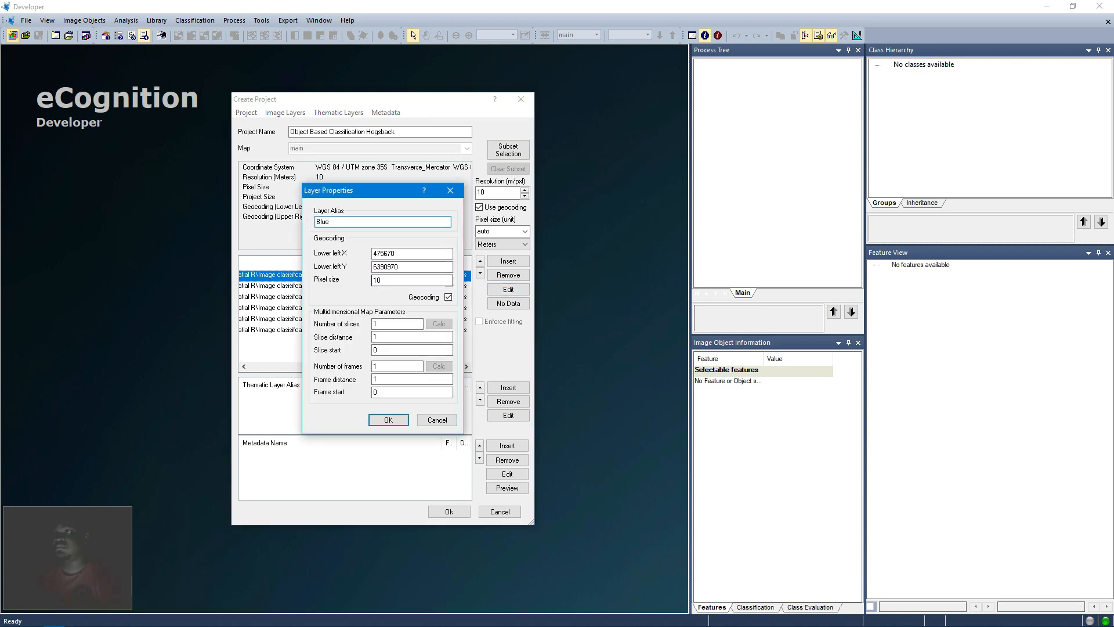
{"action": "left_click", "coordinate": [389, 419]}
Step: Set the layer alias of the Layer 6 image layer to TCI_Blue
{"action": "left_click_drag", "start_coordinate": [363, 370], "coordinate": [37, 368]}
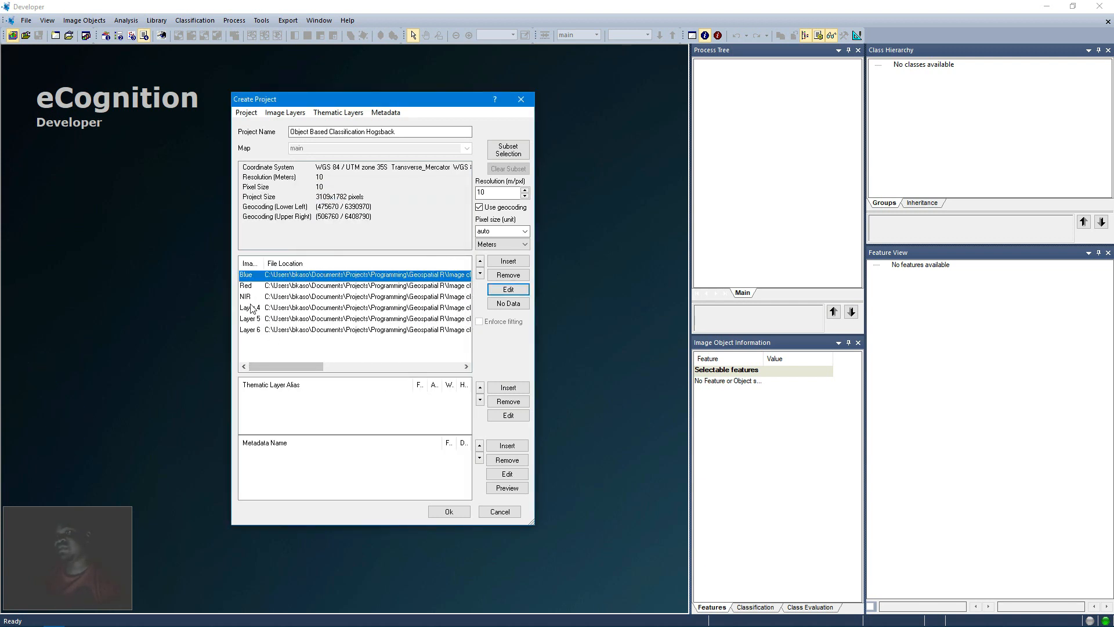
{"action": "left_click_drag", "start_coordinate": [295, 374], "coordinate": [253, 373]}
{"action": "left_click", "coordinate": [254, 333]}
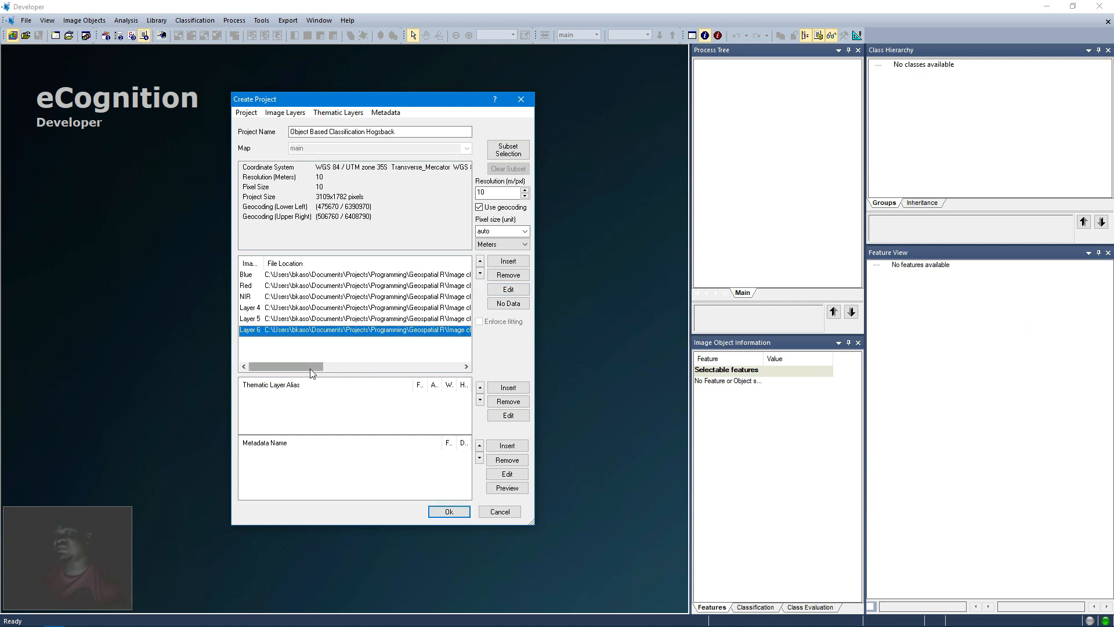
{"action": "mouse_move", "coordinate": [310, 368]}
{"action": "left_mouse_down"}
{"action": "mouse_move", "coordinate": [396, 380]}
{"action": "mouse_move", "coordinate": [292, 376]}
{"action": "left_mouse_up"}
{"action": "left_click", "coordinate": [509, 290]}
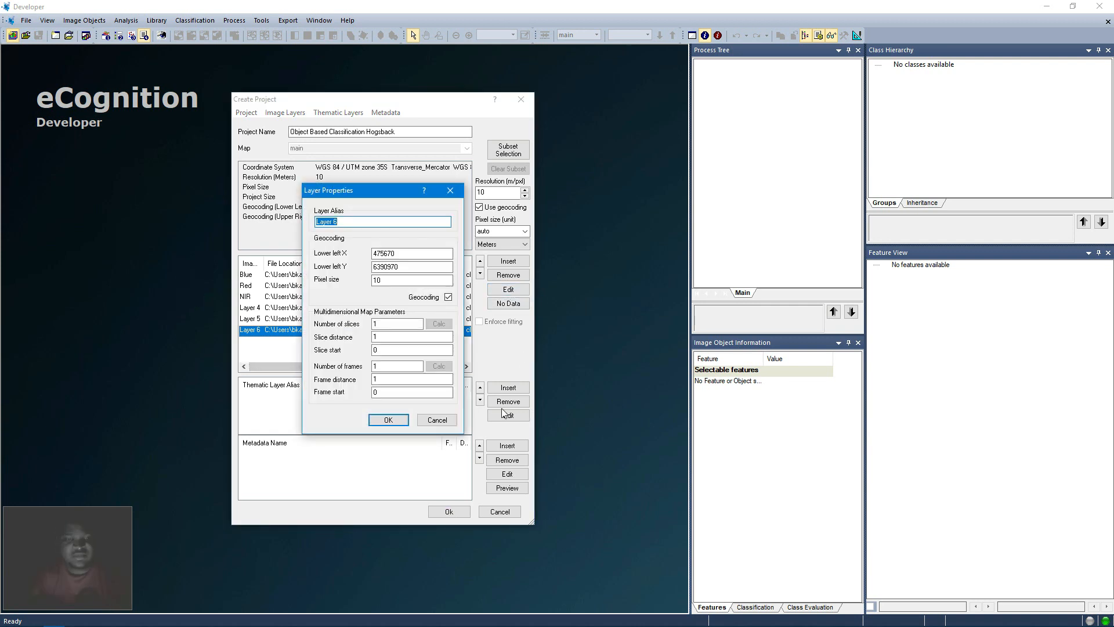
{"action": "type", "text": "TCI_Blue"}
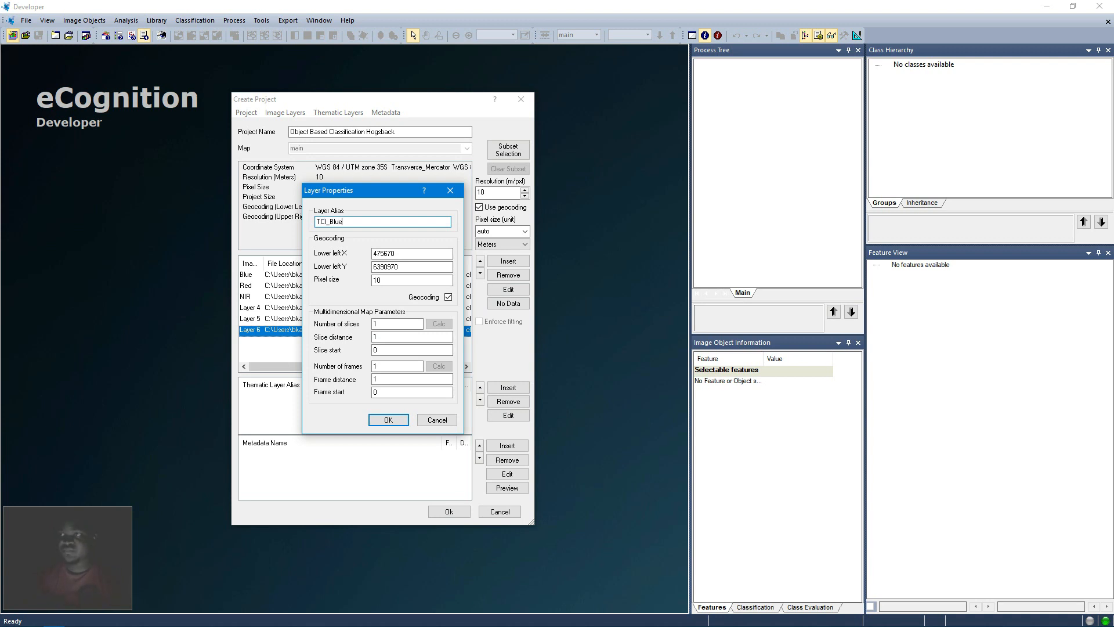
{"action": "left_click", "coordinate": [389, 420]}
Step: Set the layer alias of the Layer 5 image layer to TCI_Green
{"action": "left_click", "coordinate": [270, 321]}
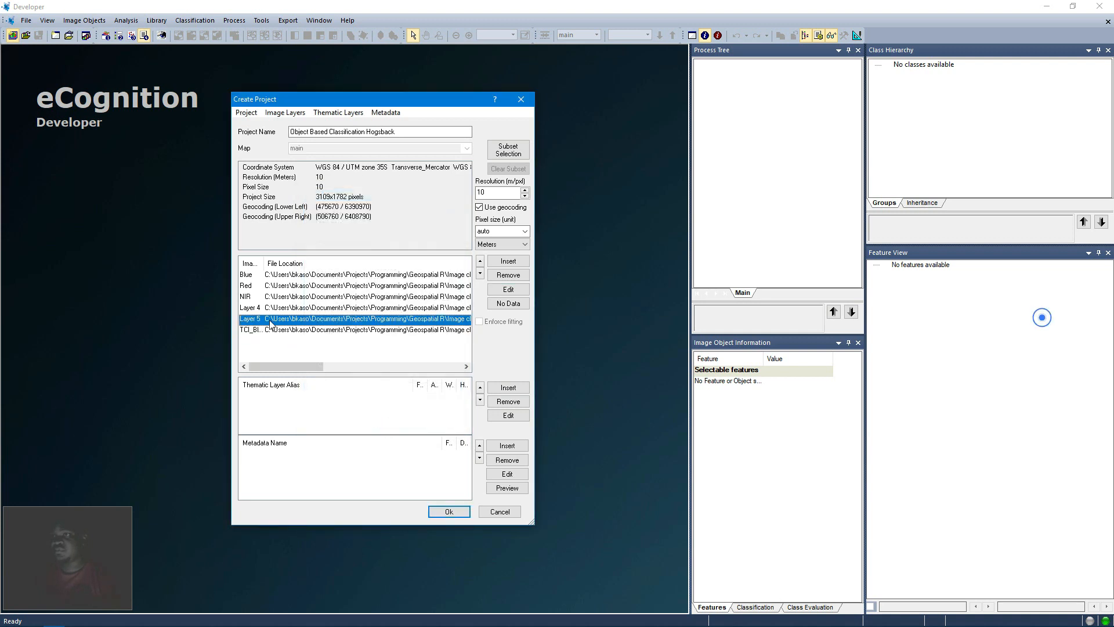
{"action": "left_click", "coordinate": [509, 289]}
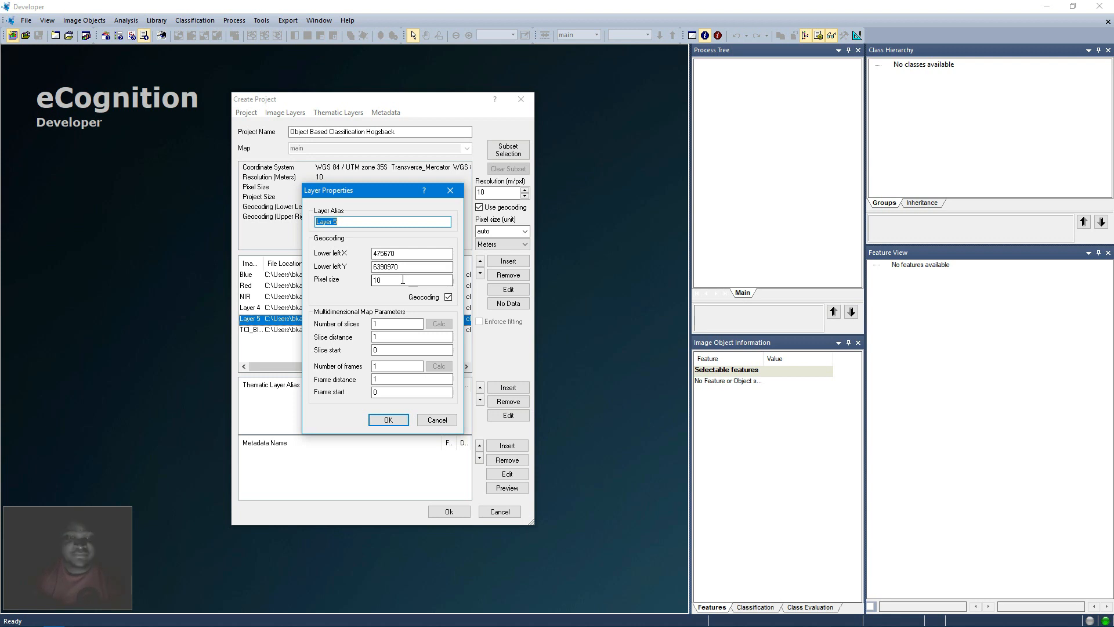
{"action": "type", "text": "TCI_Green"}
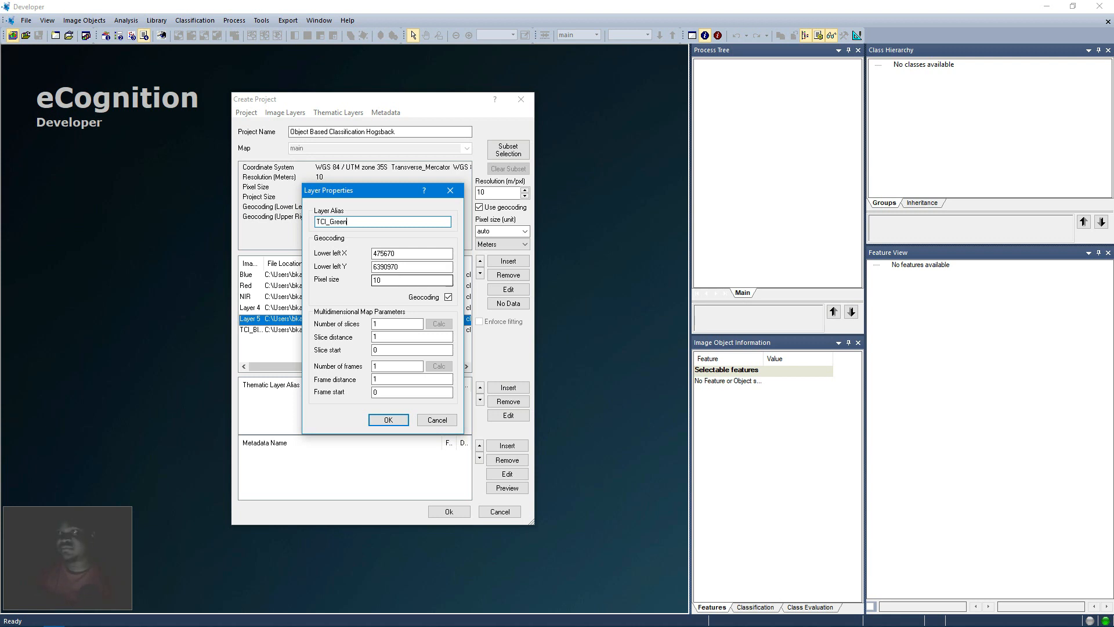
{"action": "type", "text": "d"}
{"action": "key", "text": "BackSpace"}
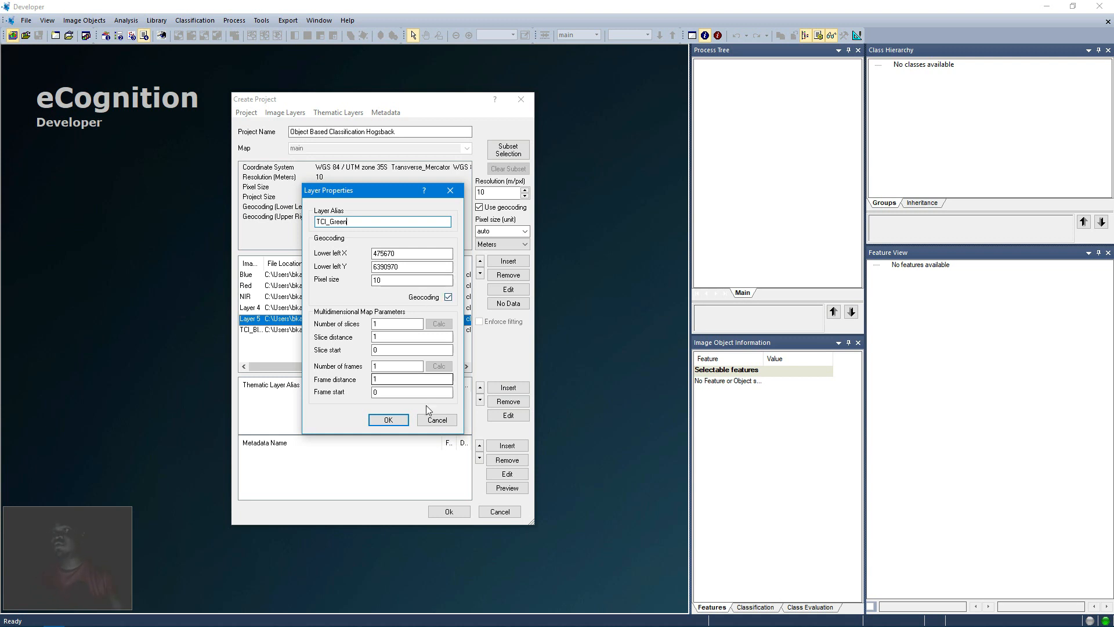
{"action": "left_click", "coordinate": [388, 420]}
Step: Set the layer alias of the Layer 4 image layer to TCI_Red and create the project
{"action": "left_click", "coordinate": [303, 309]}
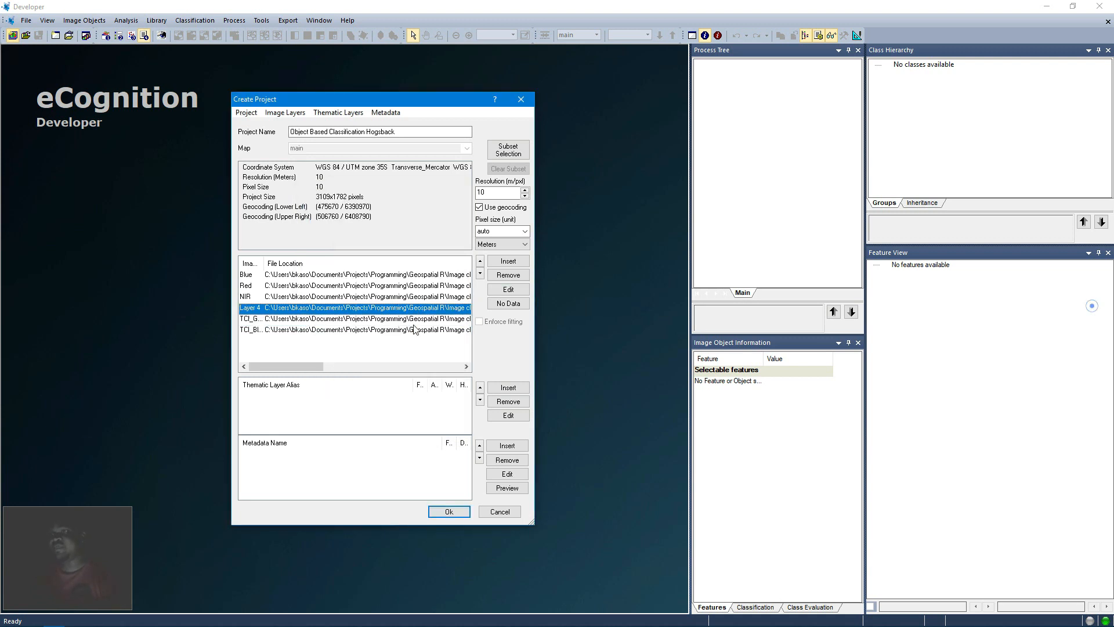
{"action": "left_click", "coordinate": [498, 290]}
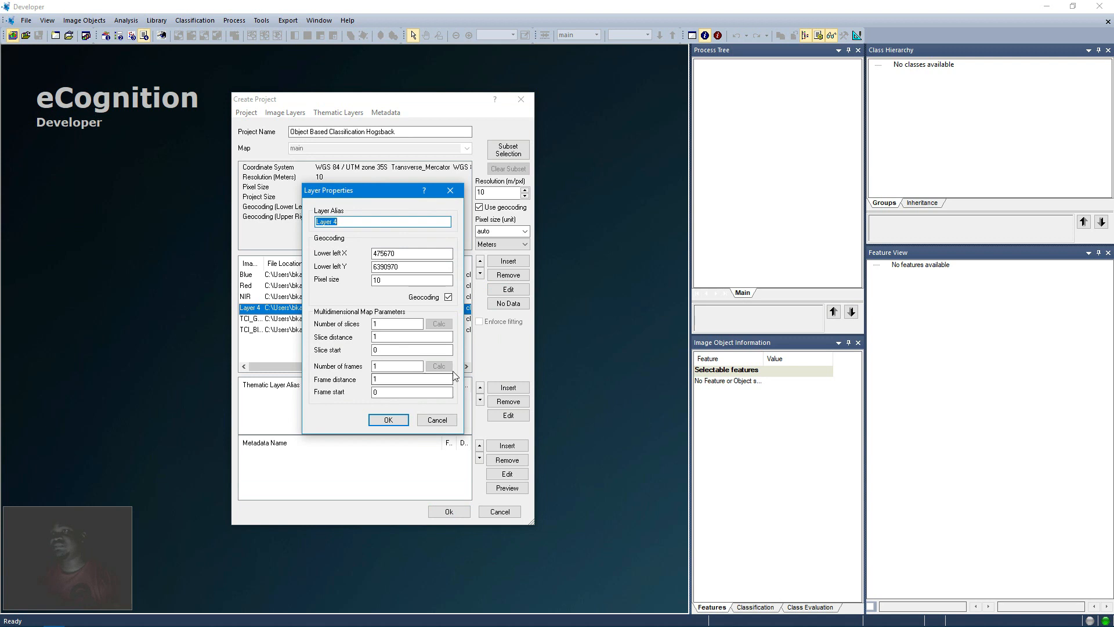
{"action": "type", "text": "TCI"}
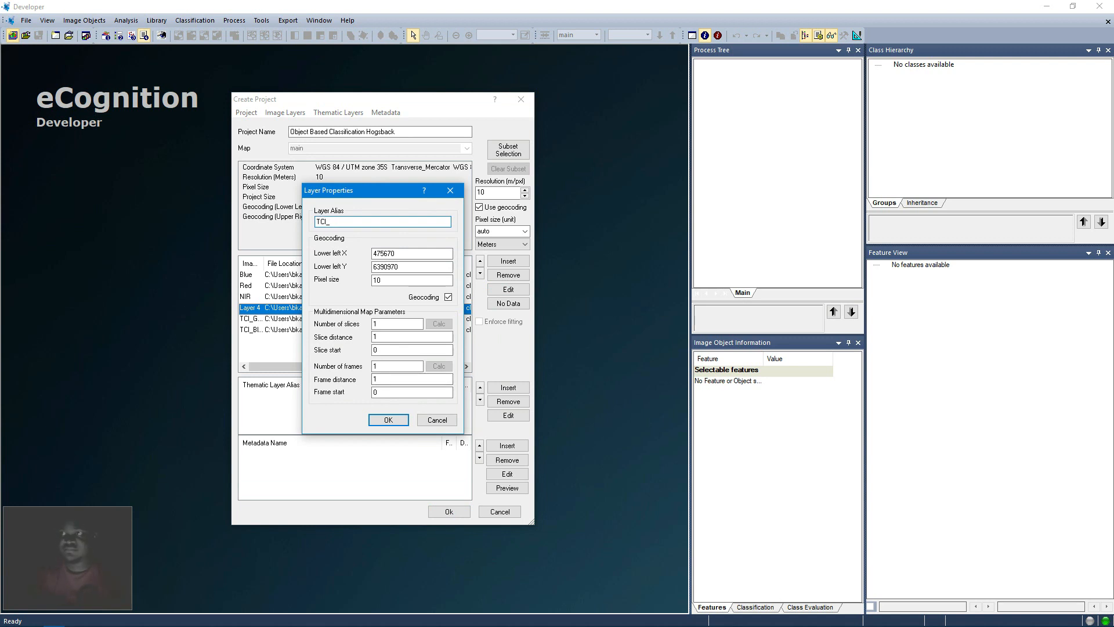
{"action": "type", "text": "_Red"}
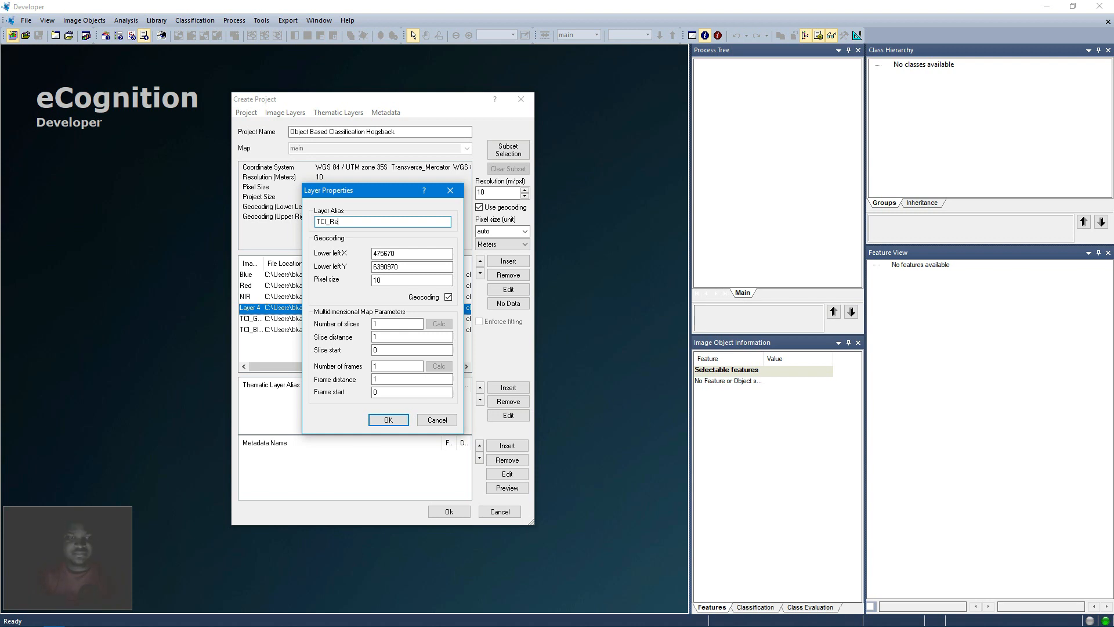
{"action": "left_click", "coordinate": [388, 420]}
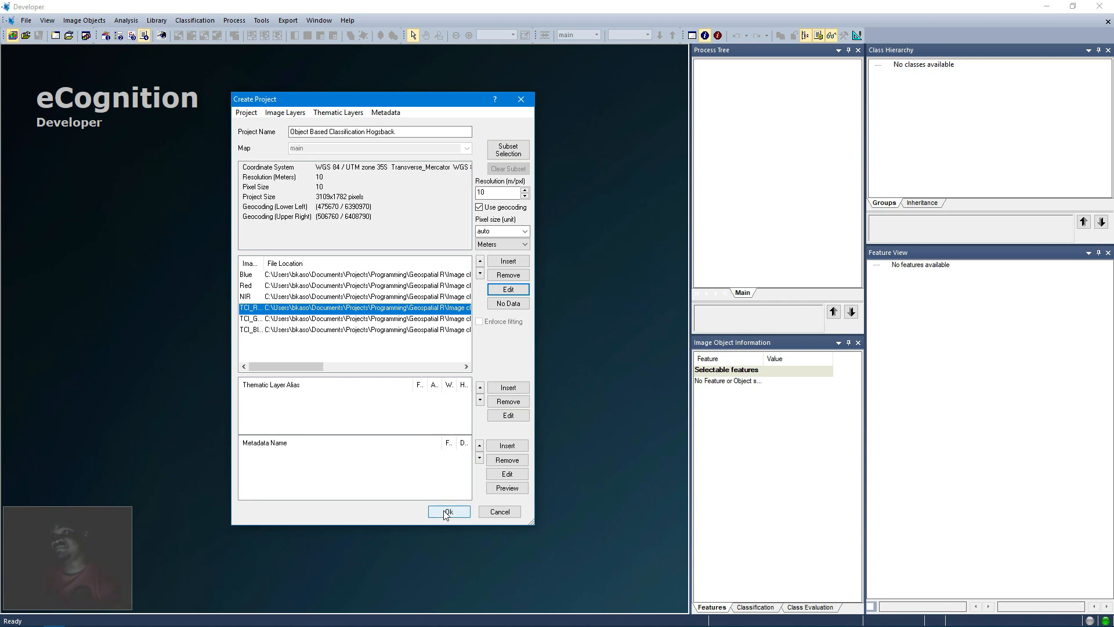
{"action": "left_click", "coordinate": [447, 513]}
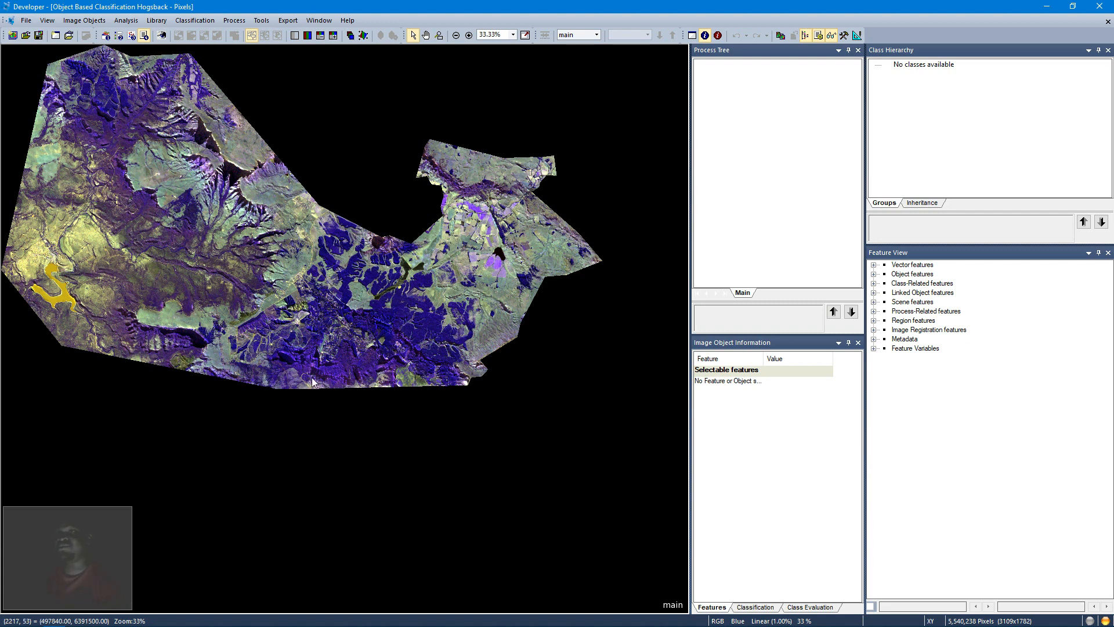
Step: Edit the image layer mixing to display only TCI_Blue in red, TCI_Green in green and TCI_Red in blue
{"action": "mouse_move", "coordinate": [312, 380]}
{"action": "mouse_move", "coordinate": [310, 328]}
{"action": "mouse_move", "coordinate": [407, 83]}
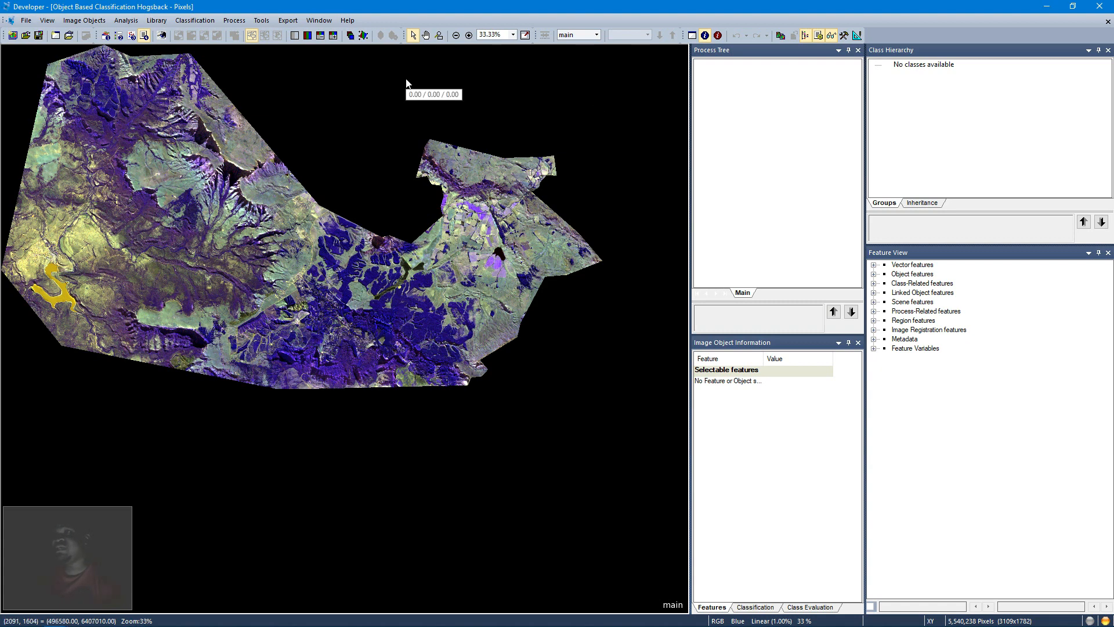
{"action": "left_click", "coordinate": [350, 36]}
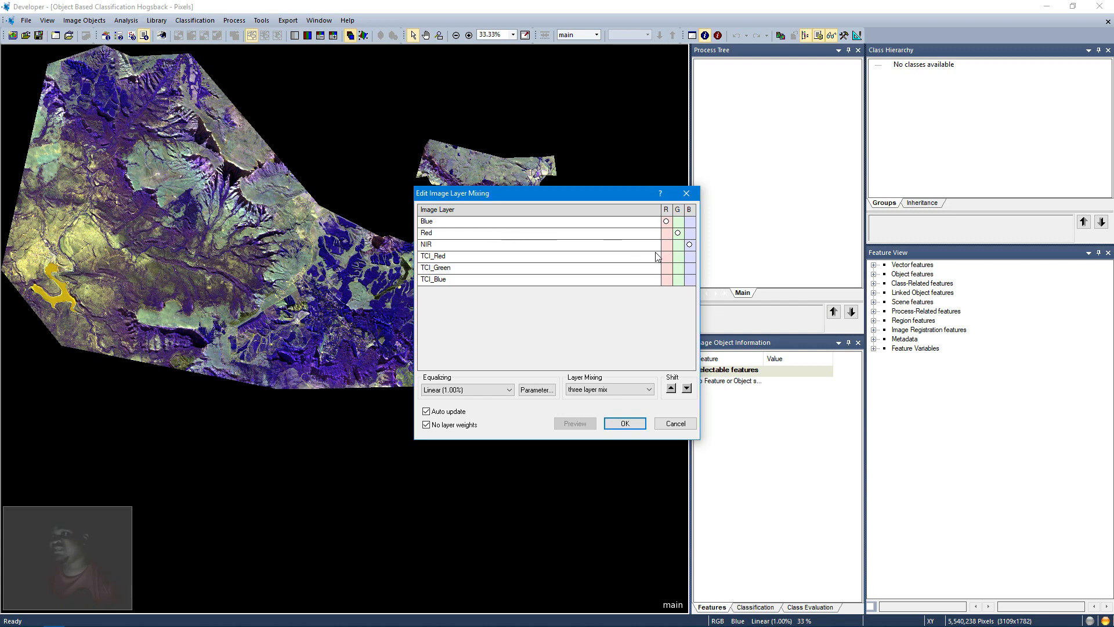
{"action": "left_click", "coordinate": [689, 246]}
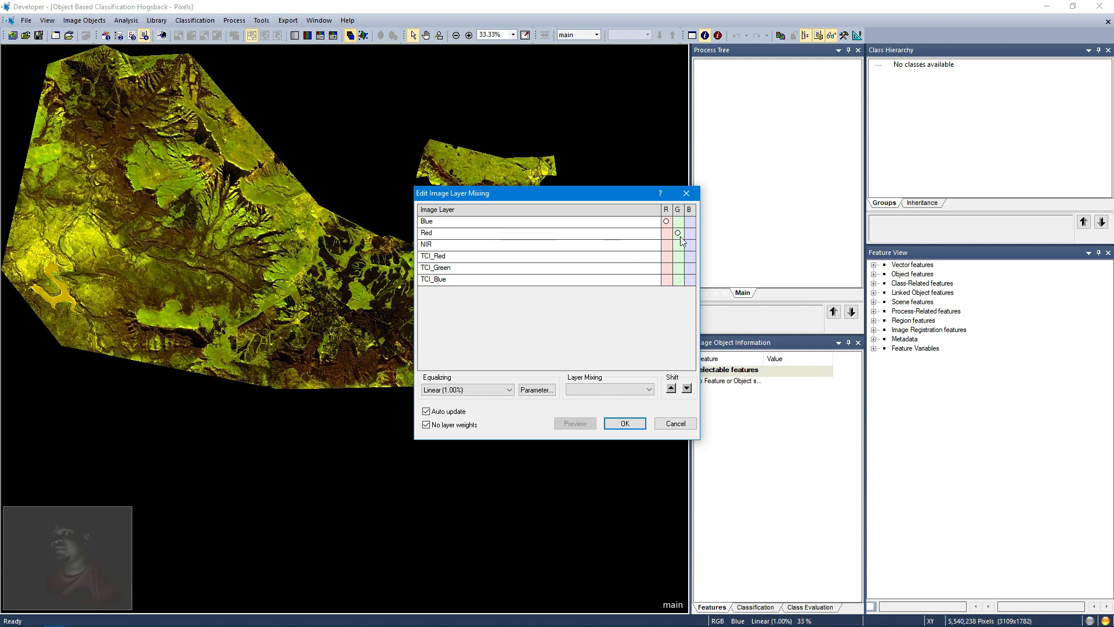
{"action": "left_click", "coordinate": [679, 235]}
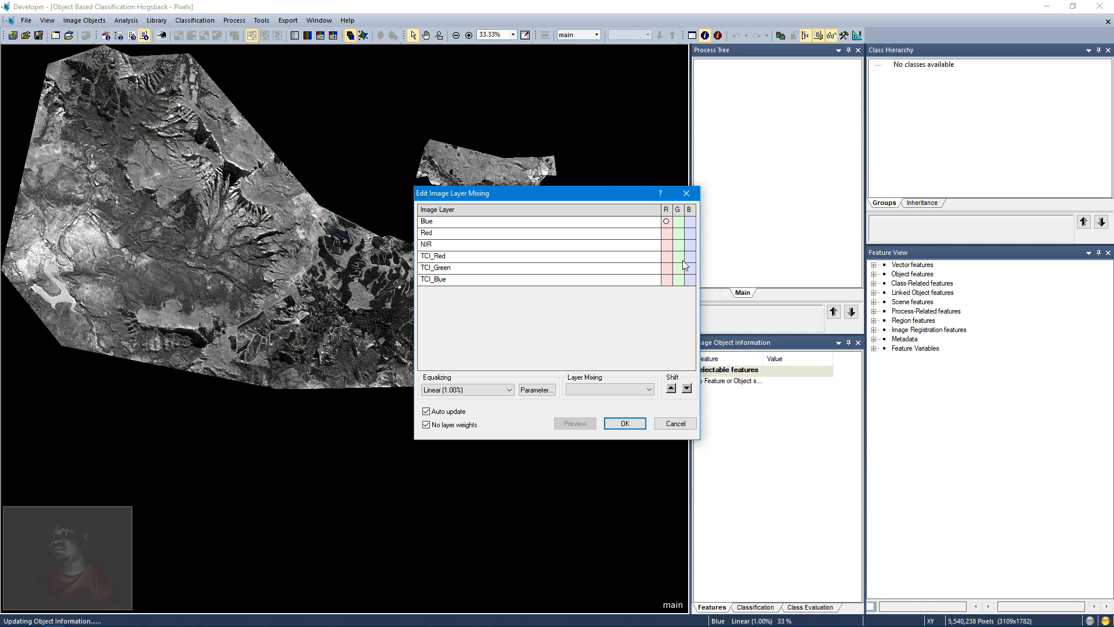
{"action": "left_click", "coordinate": [670, 280]}
{"action": "left_click", "coordinate": [678, 268]}
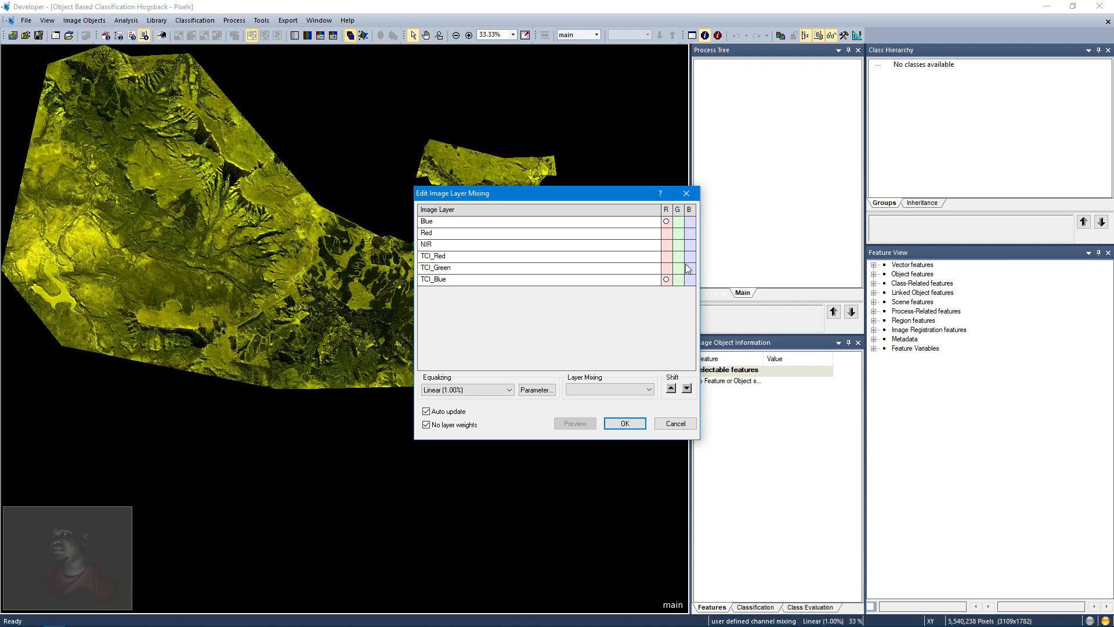
{"action": "left_click", "coordinate": [690, 257]}
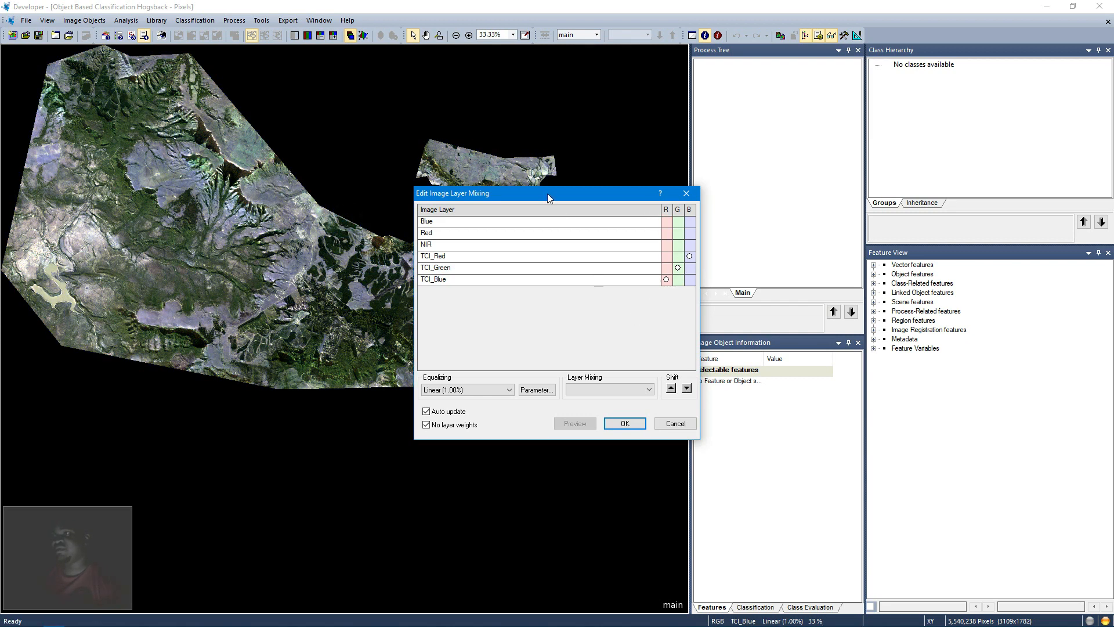
{"action": "left_click_drag", "start_coordinate": [547, 194], "coordinate": [761, 151]}
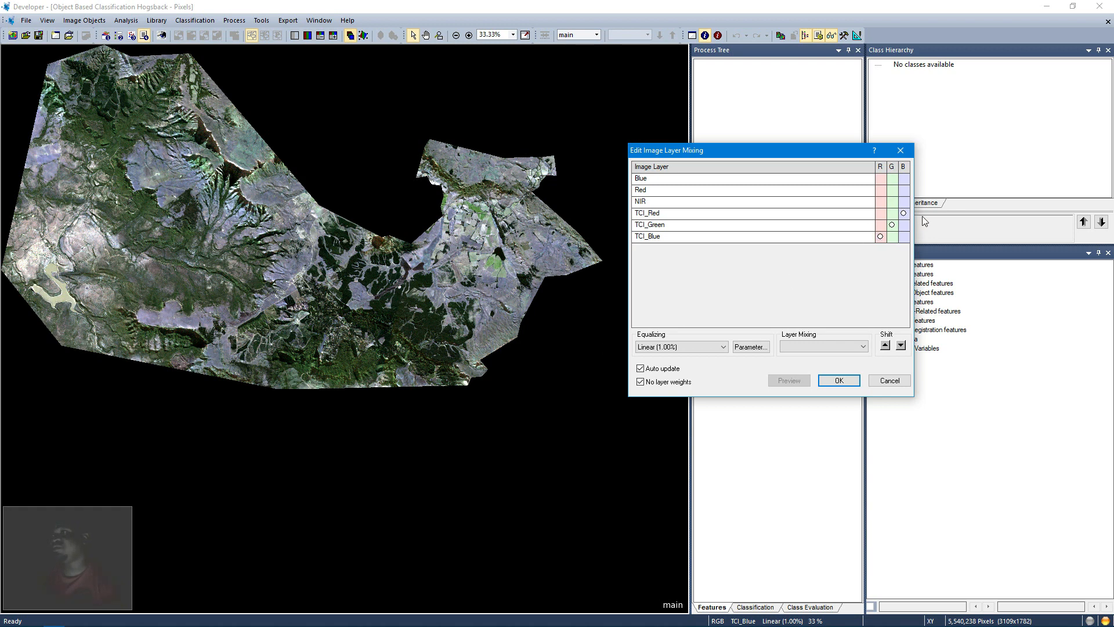
Step: Replace the TCI layers in the mixing with NIR in red, Red in green and Blue in blue
{"action": "left_click", "coordinate": [907, 201]}
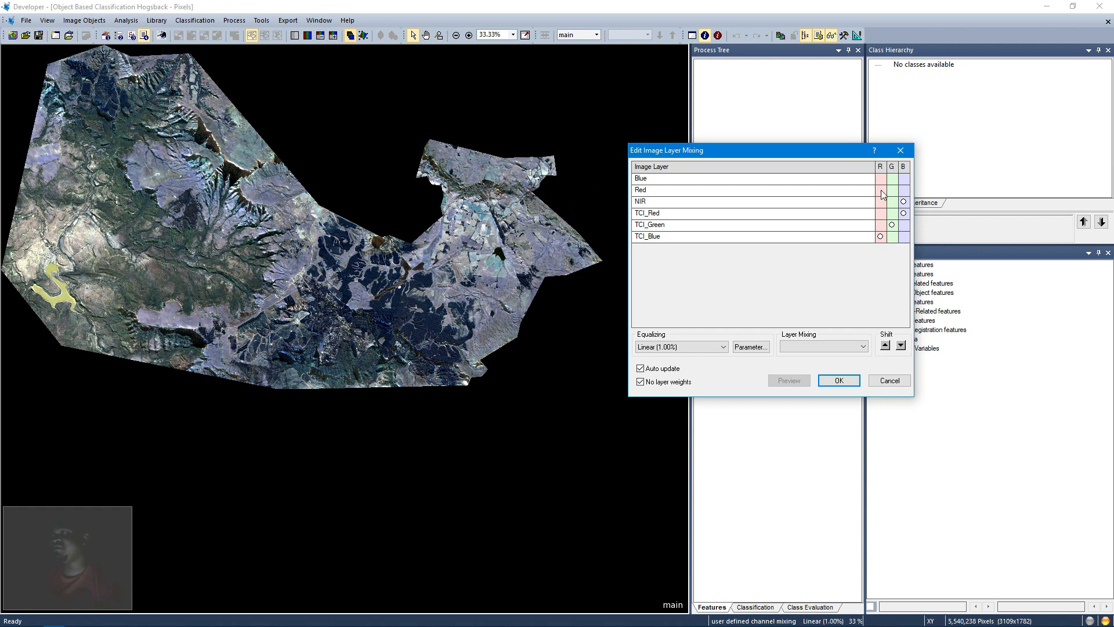
{"action": "left_click", "coordinate": [892, 190]}
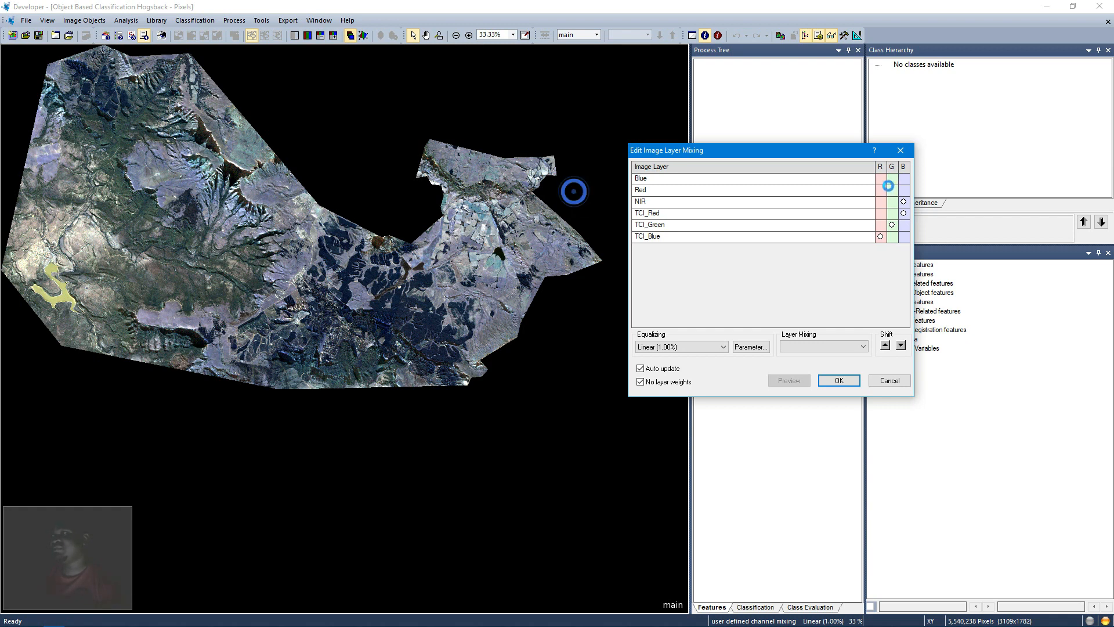
{"action": "left_click", "coordinate": [893, 202]}
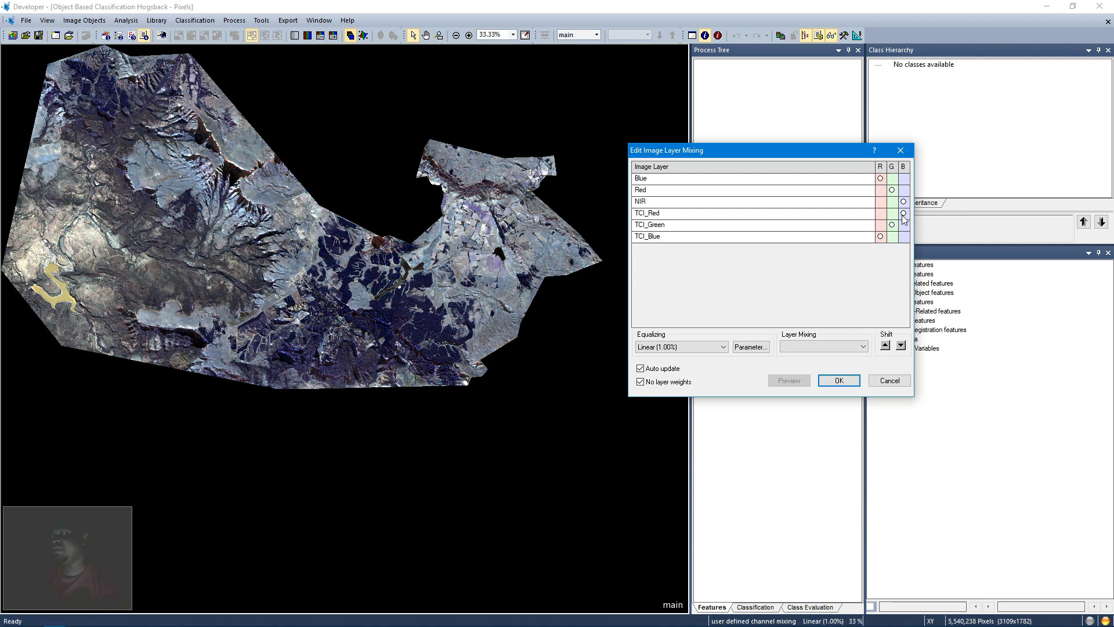
{"action": "left_click", "coordinate": [905, 214]}
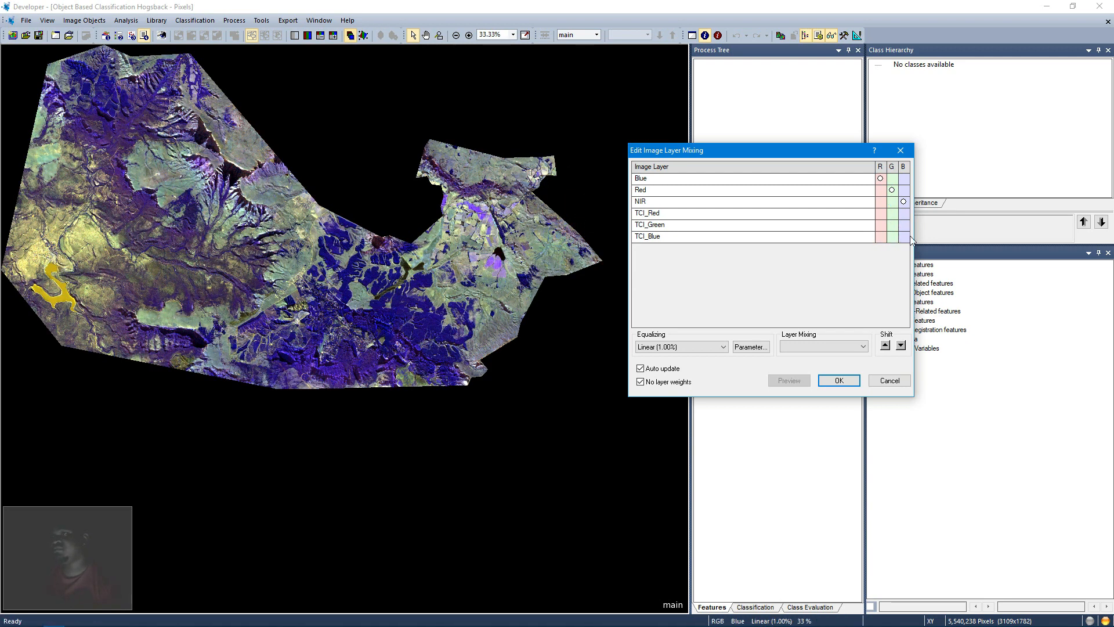
{"action": "left_click", "coordinate": [886, 203]}
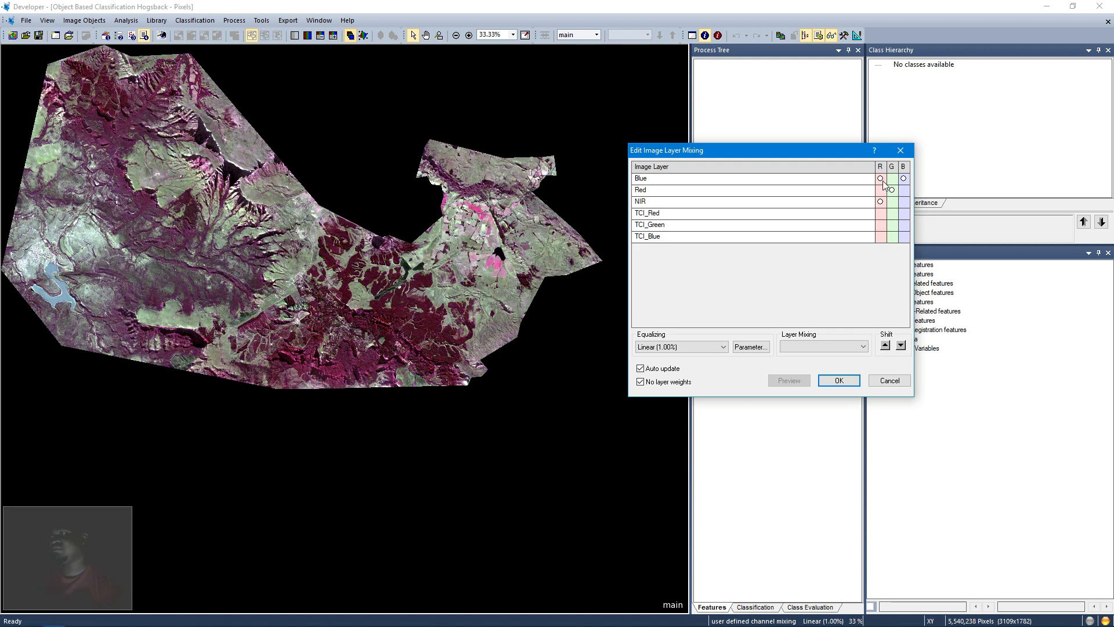
{"action": "left_click", "coordinate": [882, 181]}
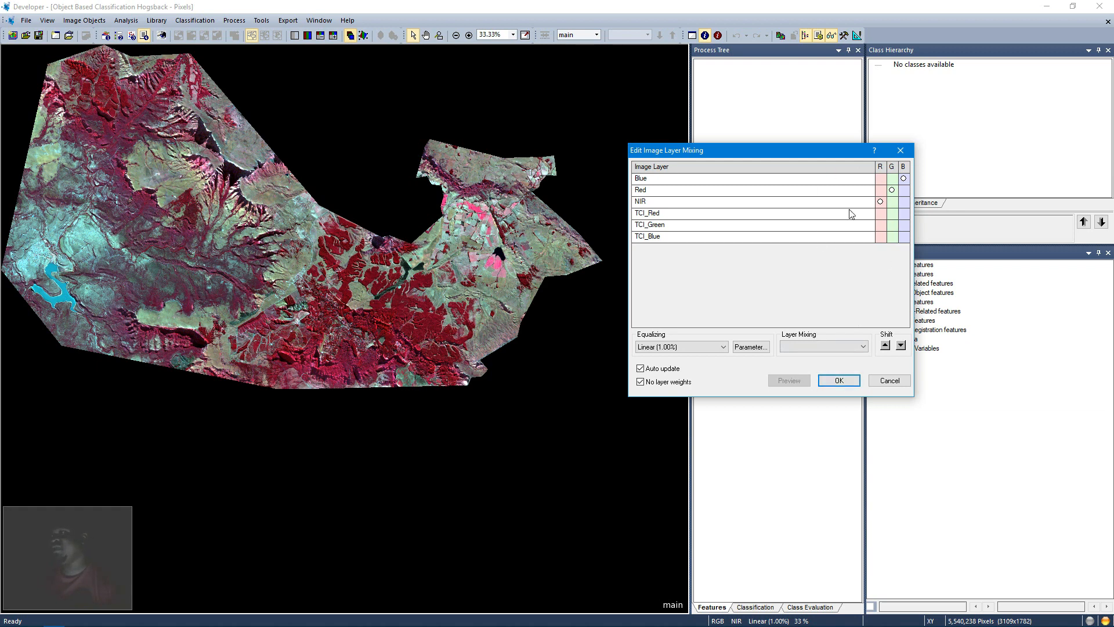
Step: Try adding NIR to green, TCI_Red to blue and Red to red in the layer mixing, and clear these additions
{"action": "left_click", "coordinate": [894, 202]}
{"action": "left_click", "coordinate": [903, 214]}
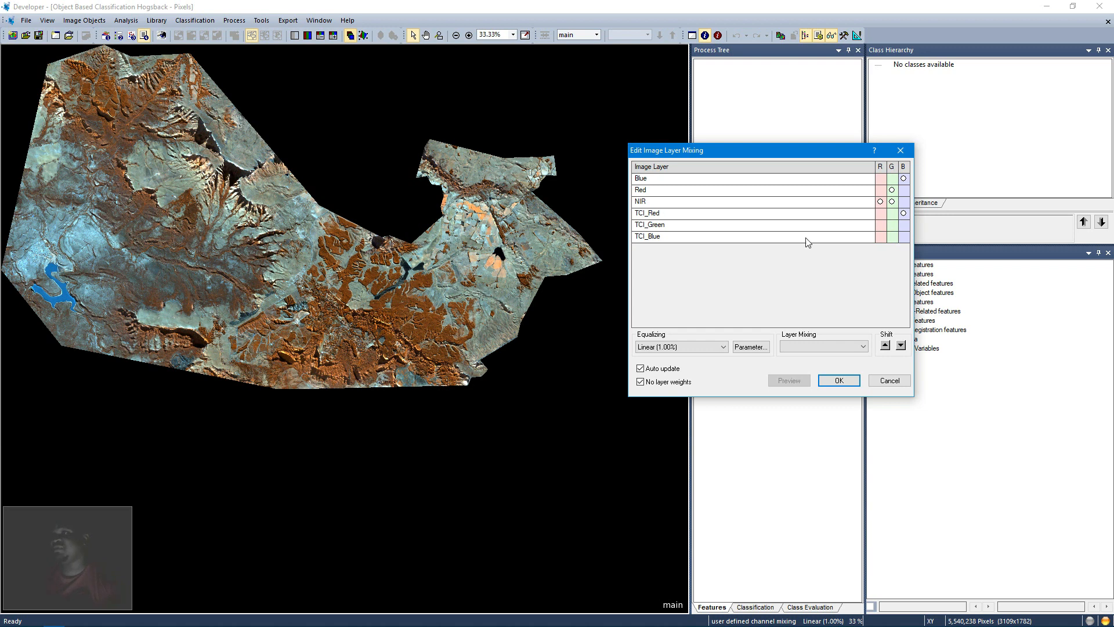
{"action": "left_click", "coordinate": [892, 201]}
{"action": "left_click", "coordinate": [881, 190]}
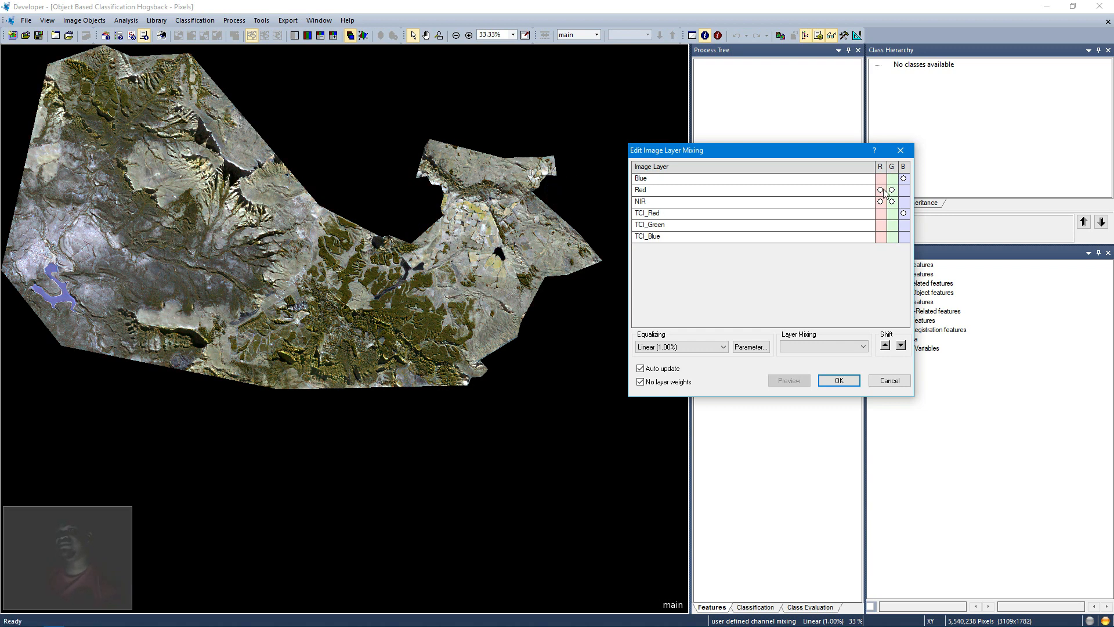
{"action": "left_click", "coordinate": [881, 190]}
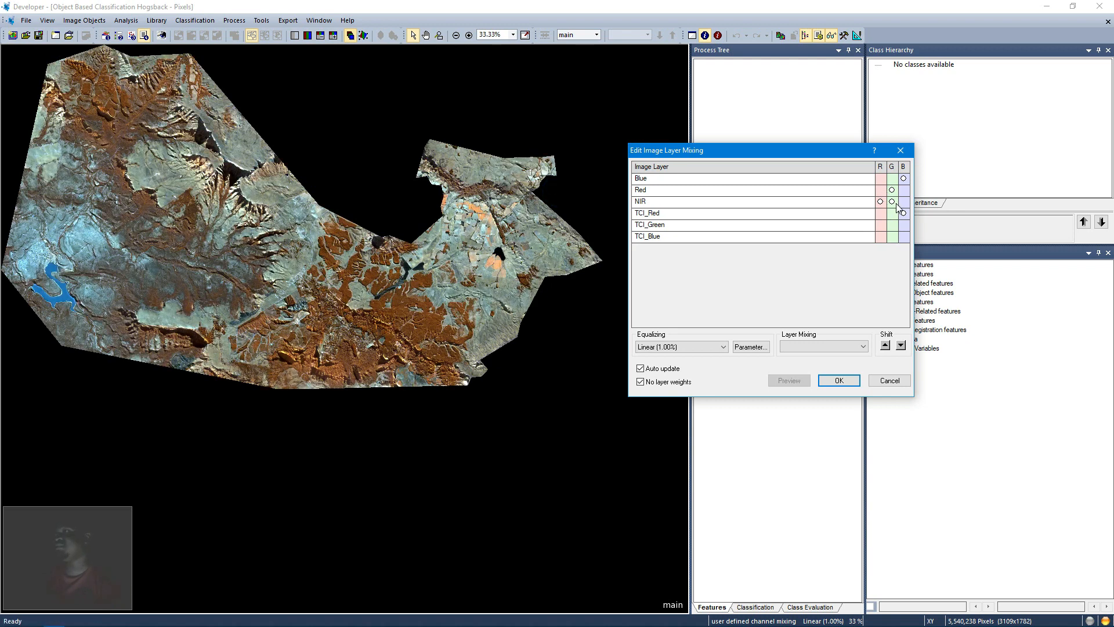
{"action": "left_click", "coordinate": [892, 202]}
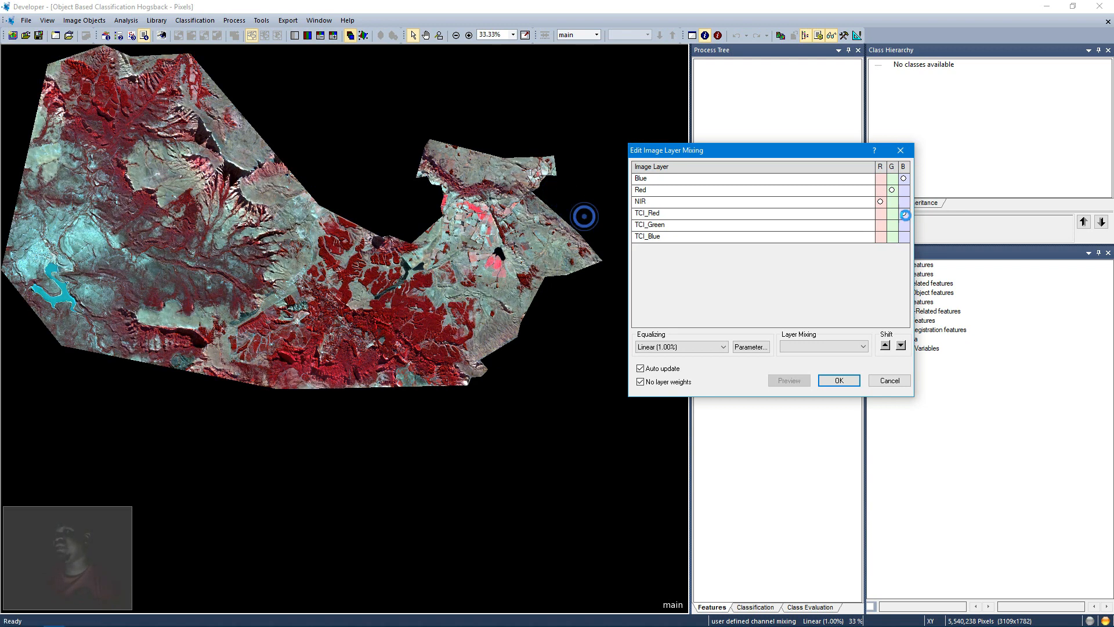
{"action": "left_click", "coordinate": [904, 213]}
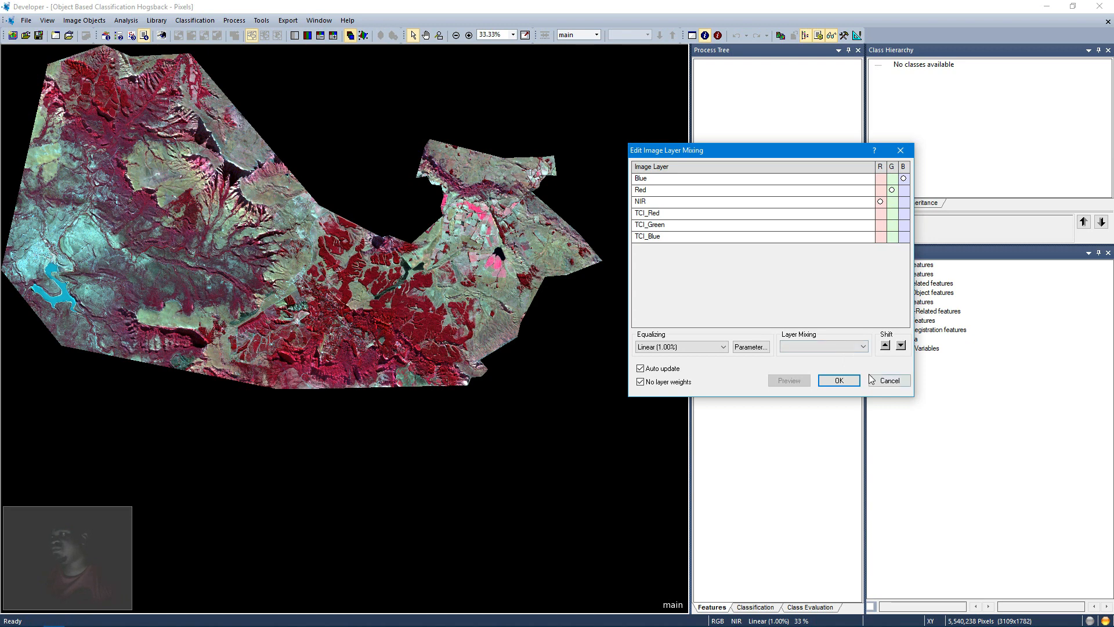
Step: Apply the false-colour image layer mixing to the project view
{"action": "left_click", "coordinate": [839, 380]}
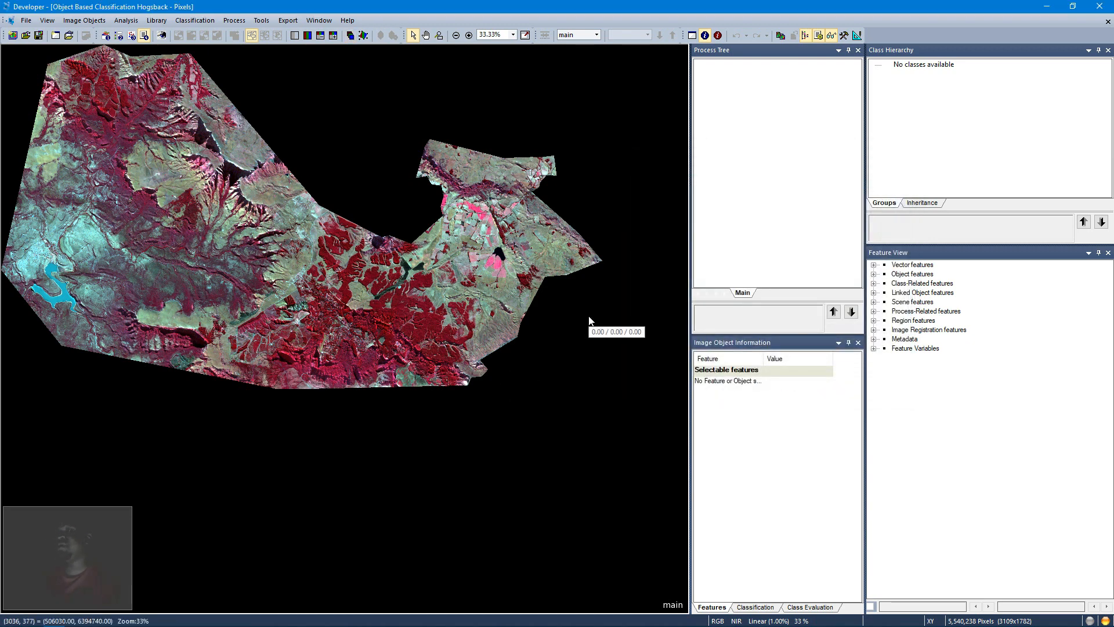
{"action": "left_click", "coordinate": [758, 159]}
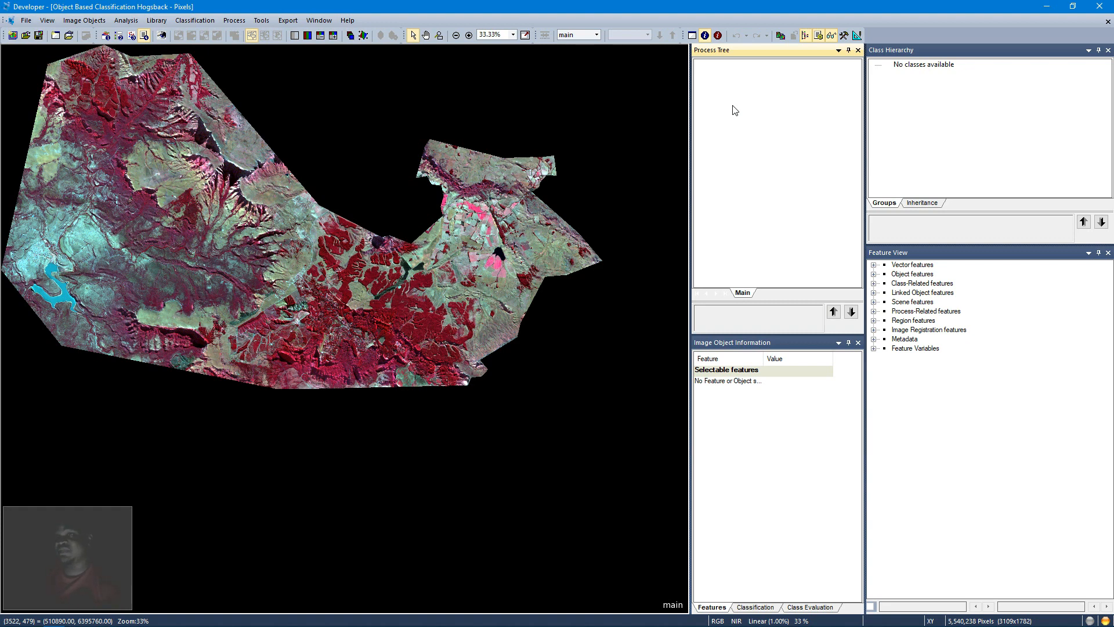
{"action": "right_click", "coordinate": [758, 127]}
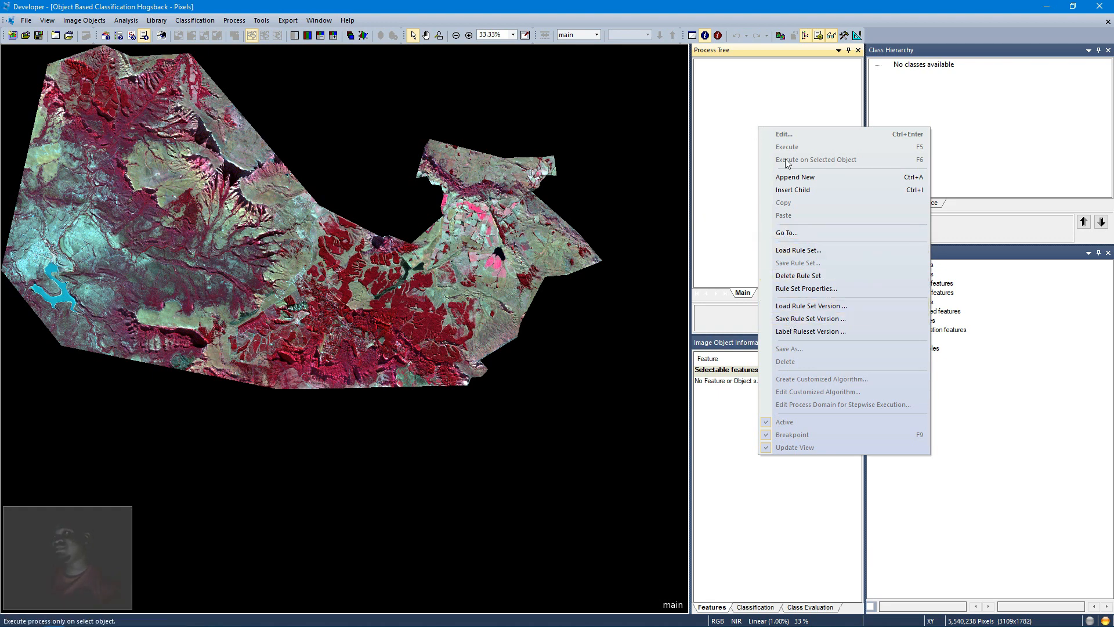
{"action": "left_click", "coordinate": [740, 121]}
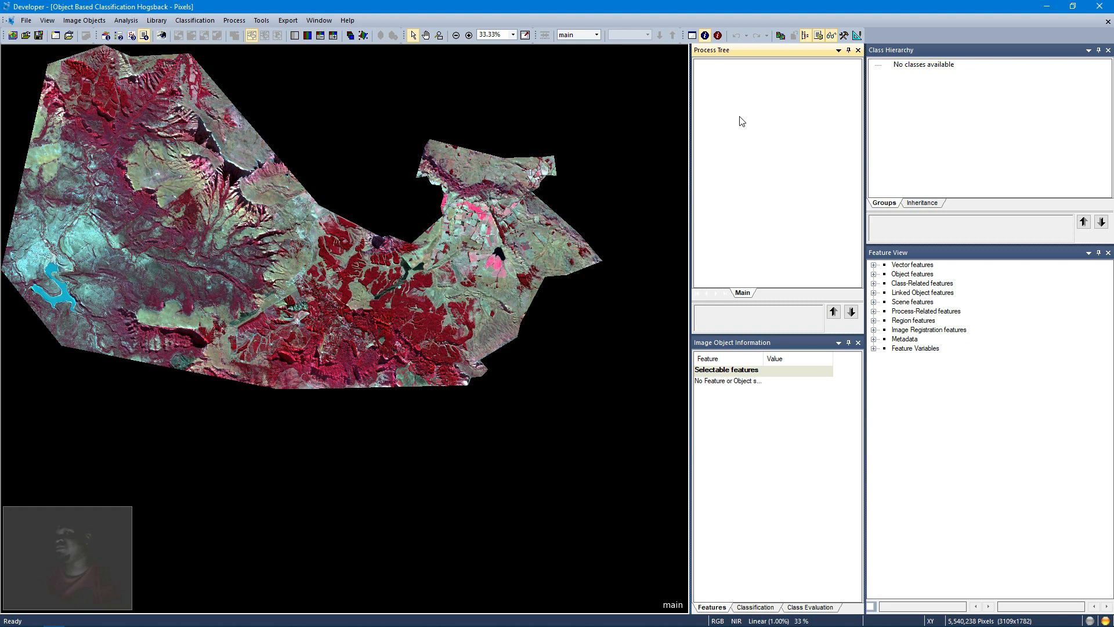
{"action": "right_click", "coordinate": [957, 118]}
{"action": "left_click", "coordinate": [938, 119]}
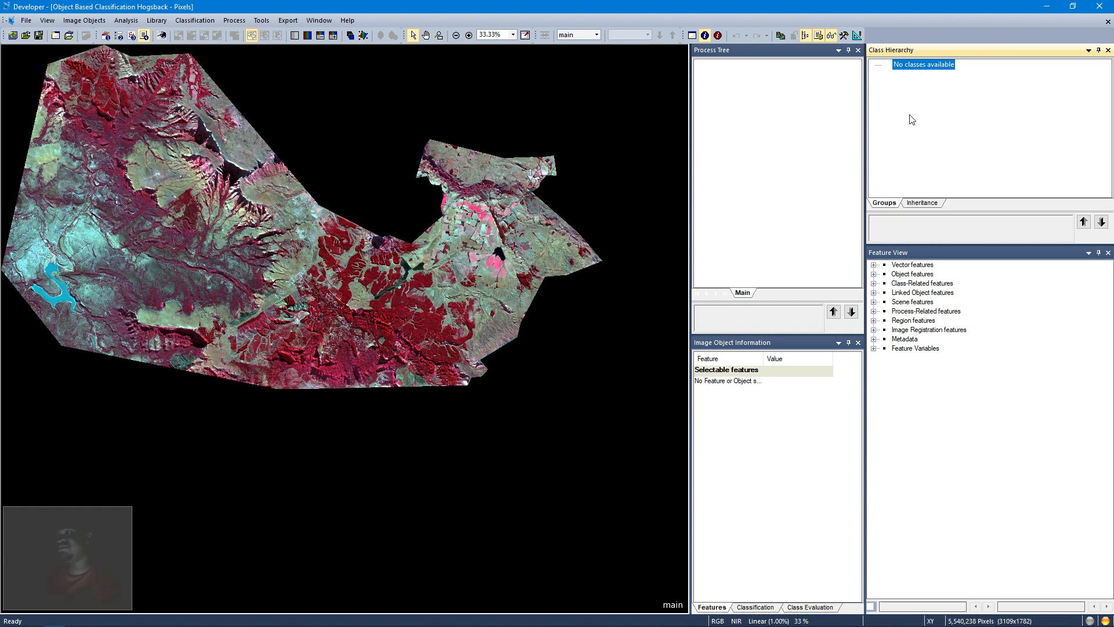
{"action": "left_click", "coordinate": [771, 443]}
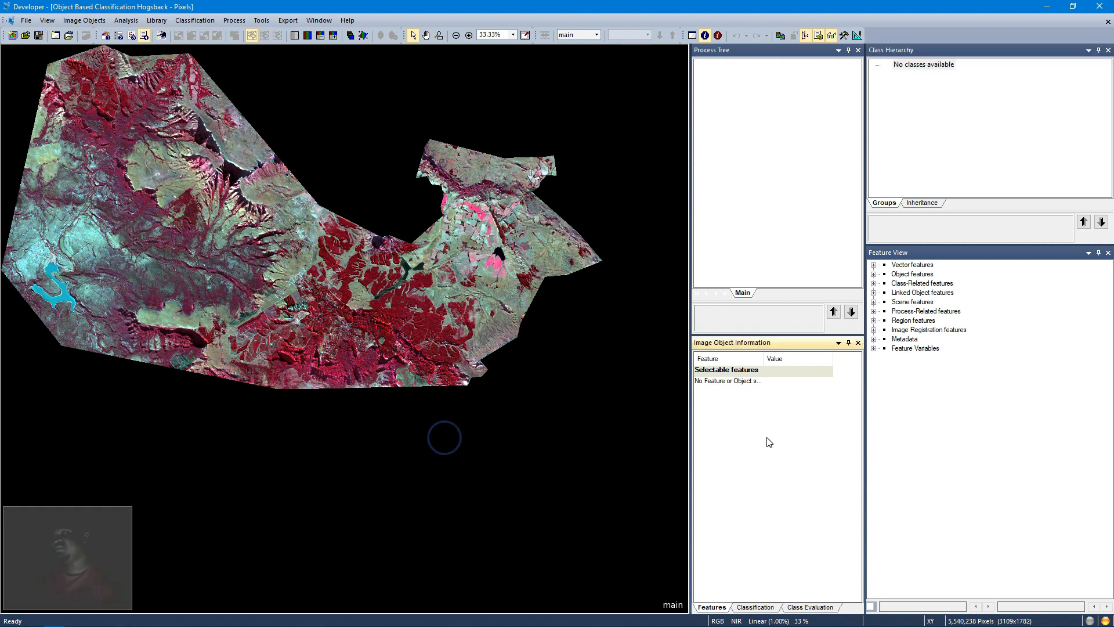
{"action": "left_click", "coordinate": [479, 285]}
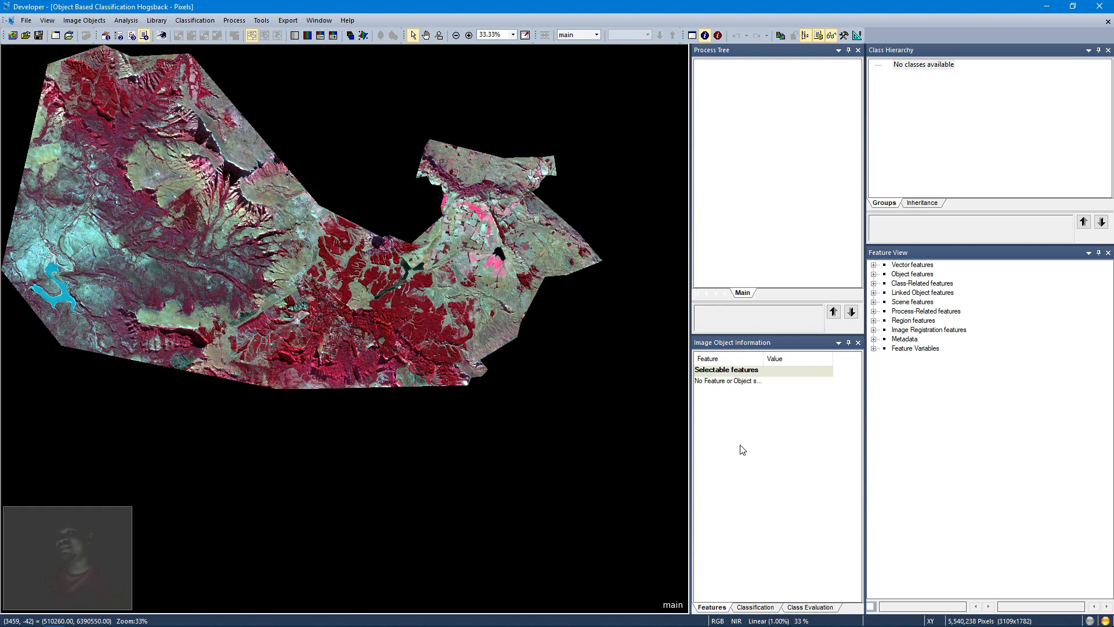
Step: Add the mean layer values of NIR and Brightness to the features displayed for image objects
{"action": "right_click", "coordinate": [726, 405]}
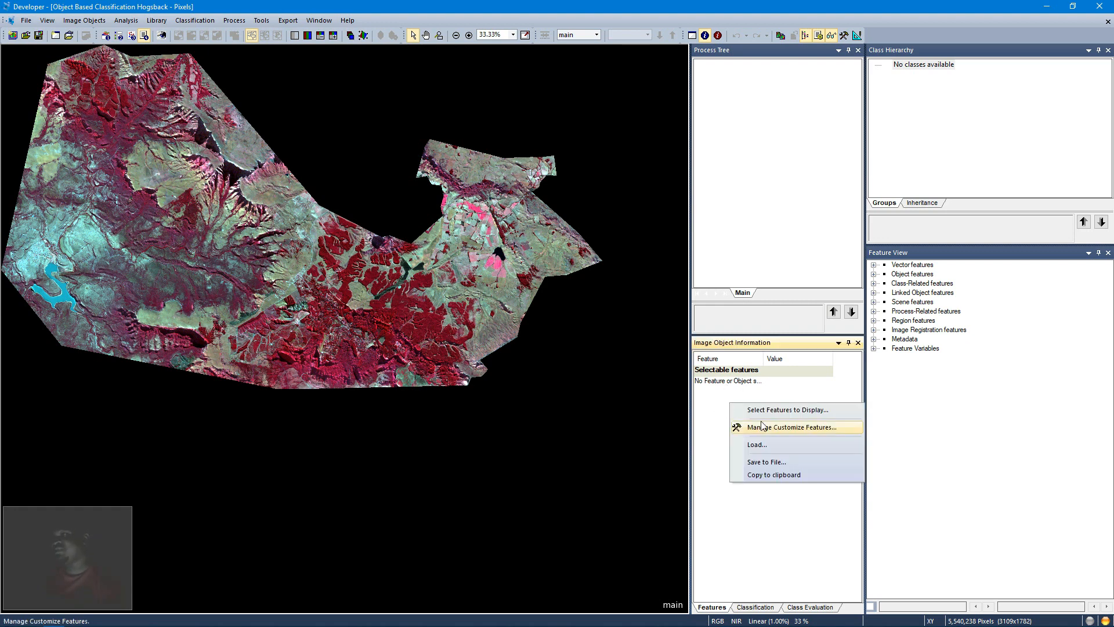
{"action": "left_click", "coordinate": [778, 410]}
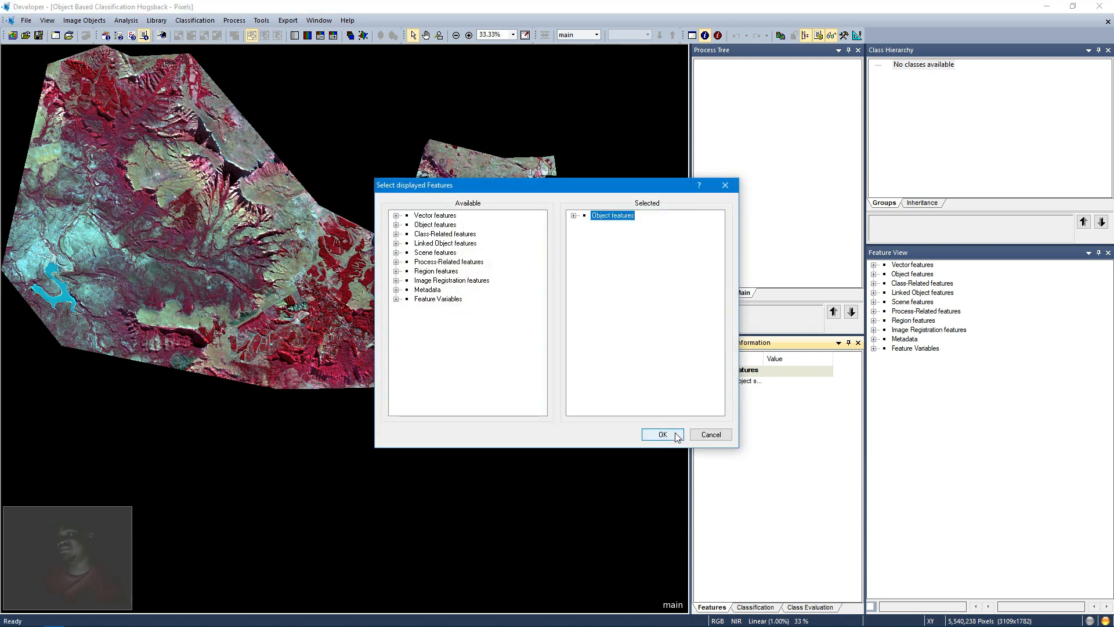
{"action": "left_click", "coordinate": [396, 224]}
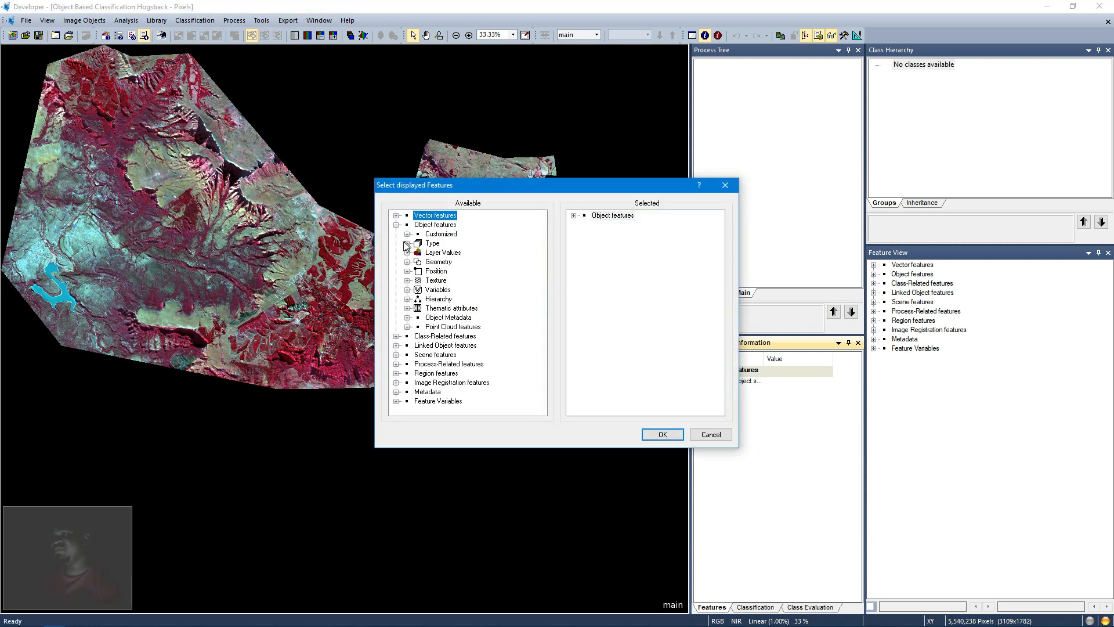
{"action": "left_click", "coordinate": [407, 252]}
{"action": "left_click", "coordinate": [417, 263]}
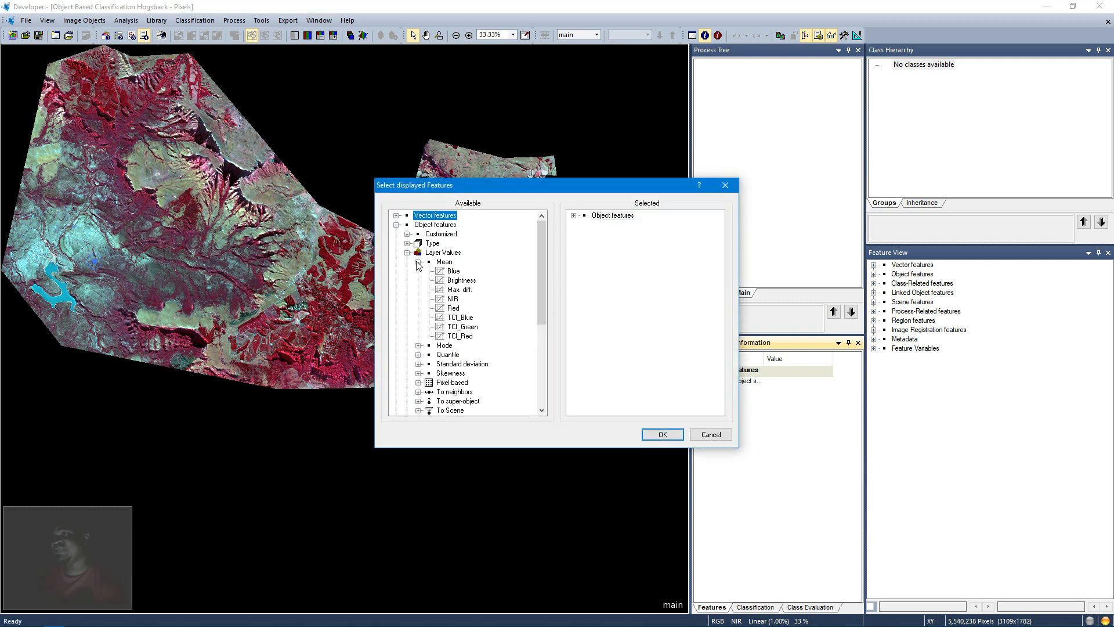
{"action": "double_click", "coordinate": [451, 300]}
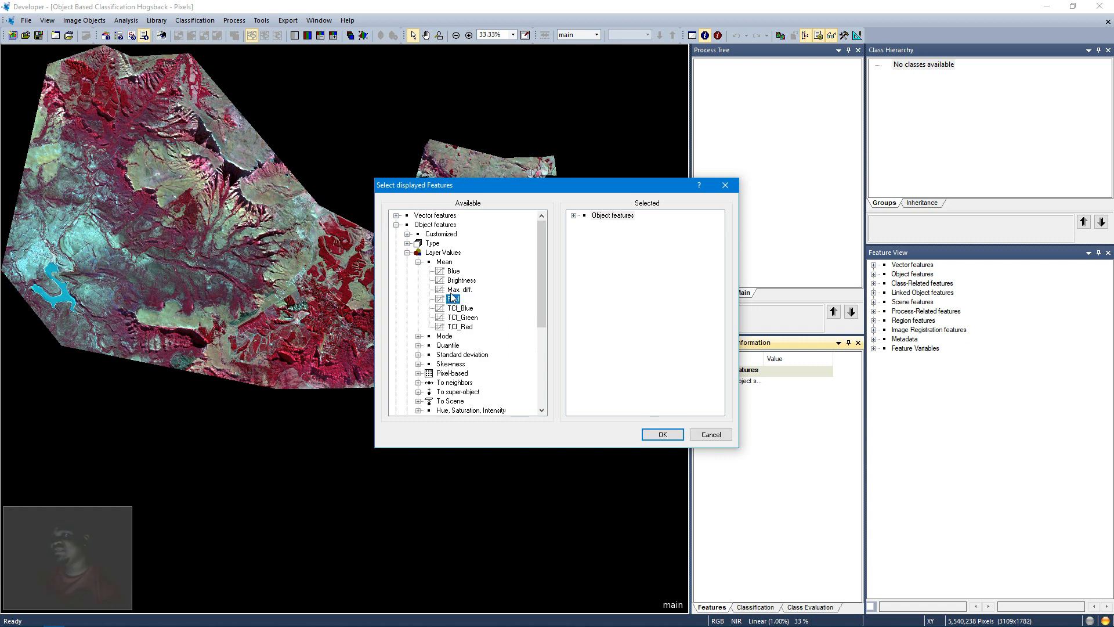
{"action": "double_click", "coordinate": [461, 281]}
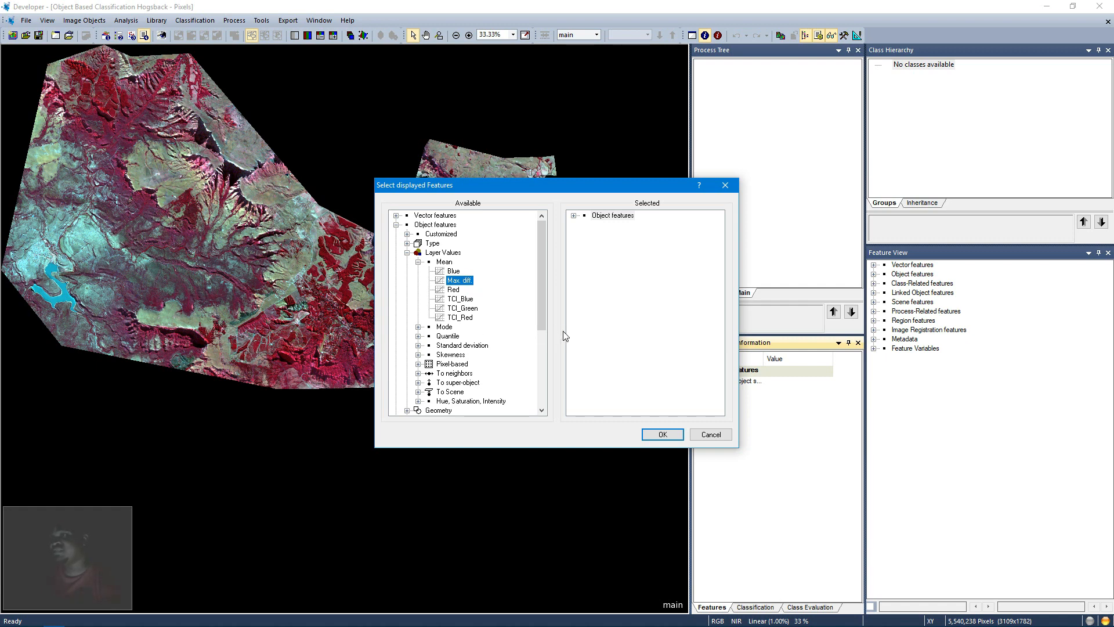
{"action": "left_click", "coordinate": [660, 436]}
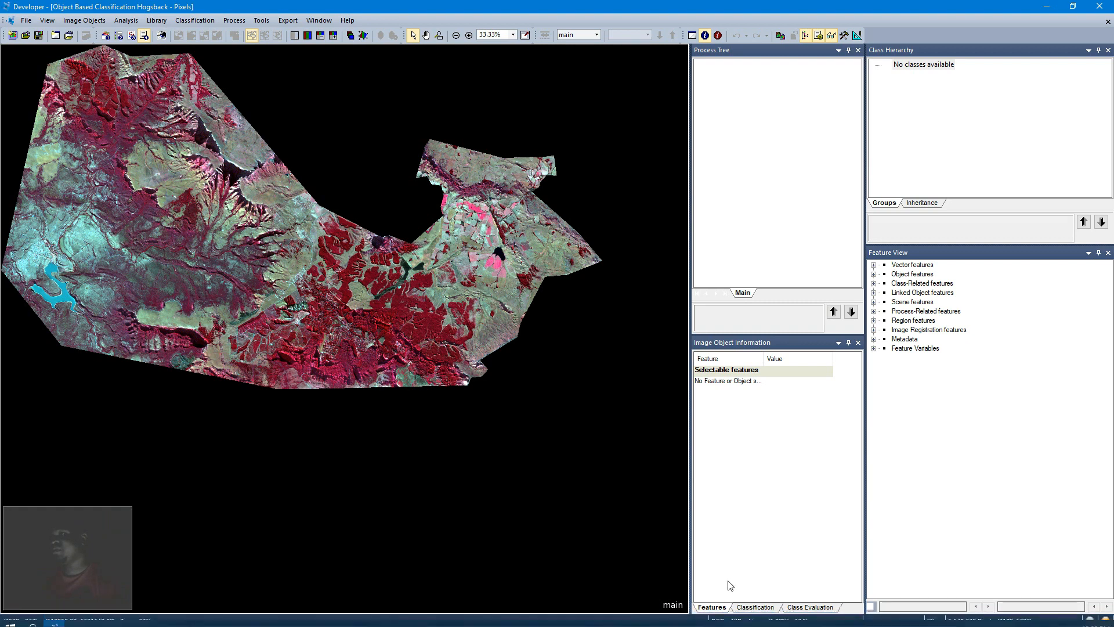
{"action": "left_click", "coordinate": [757, 607]}
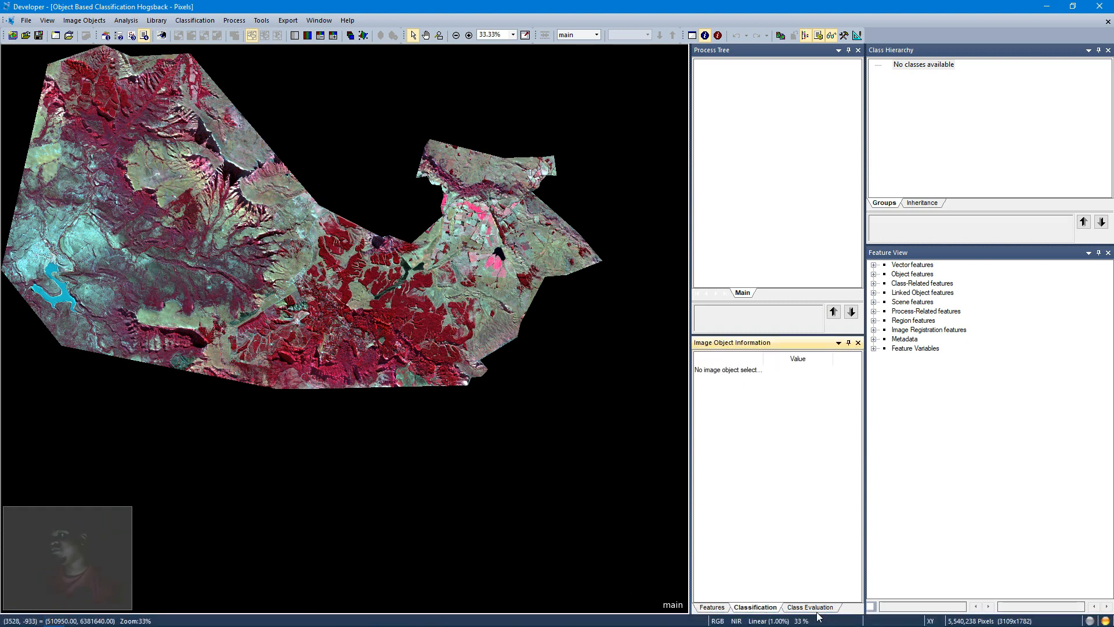
{"action": "left_click", "coordinate": [812, 607]}
{"action": "left_click", "coordinate": [756, 607]}
{"action": "left_click", "coordinate": [712, 607]}
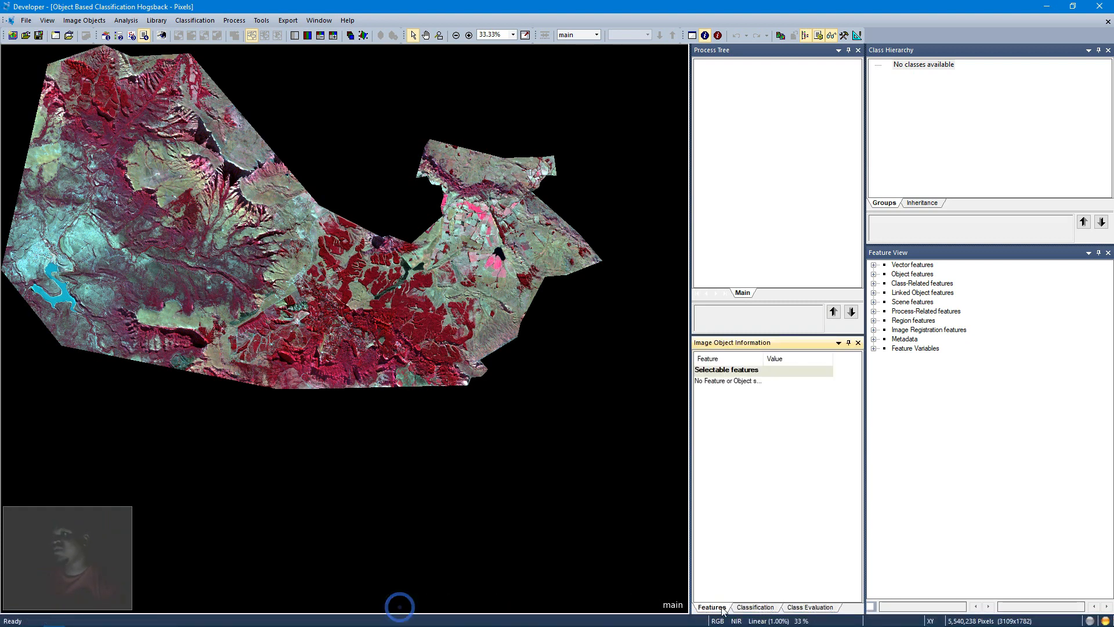
{"action": "left_click", "coordinate": [413, 321]}
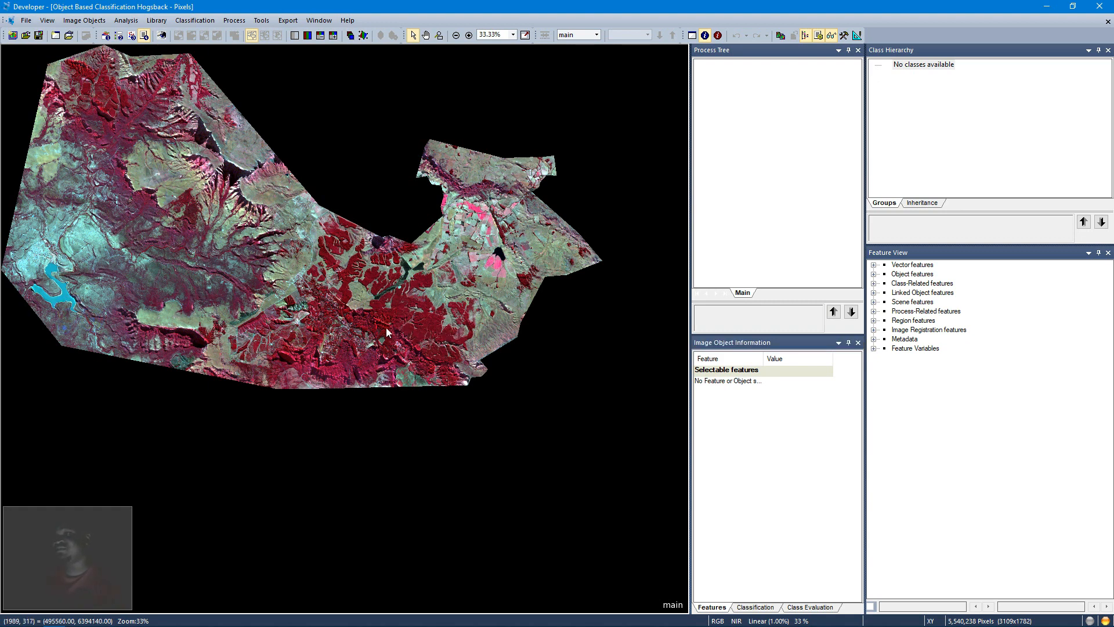
Step: Review which object features are selected for display, including those under the mean layer values
{"action": "right_click", "coordinate": [716, 420]}
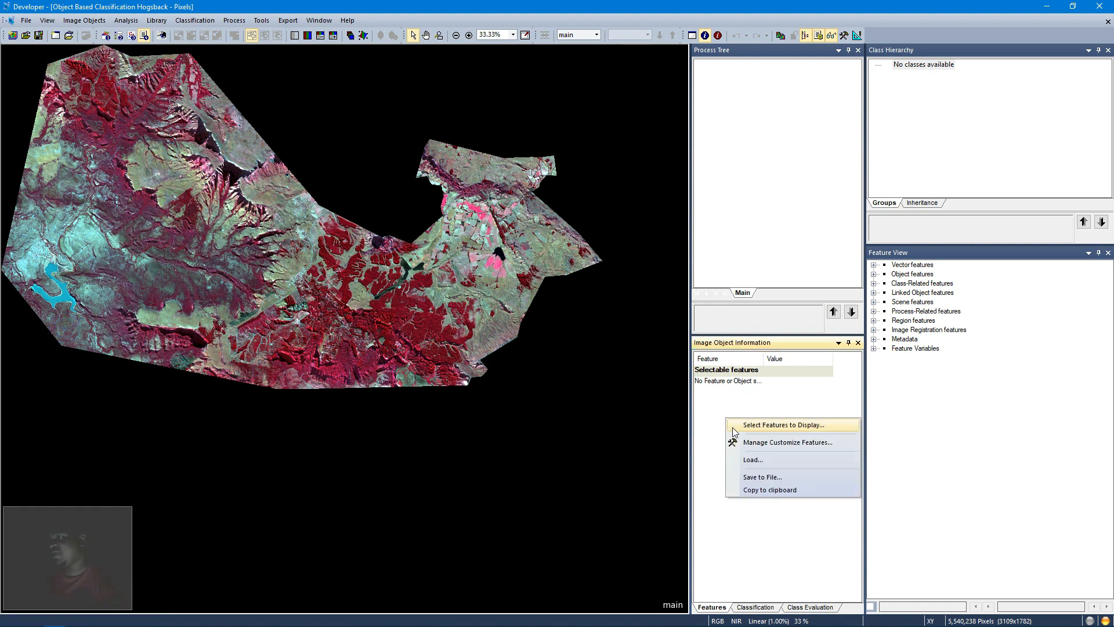
{"action": "left_click", "coordinate": [734, 429]}
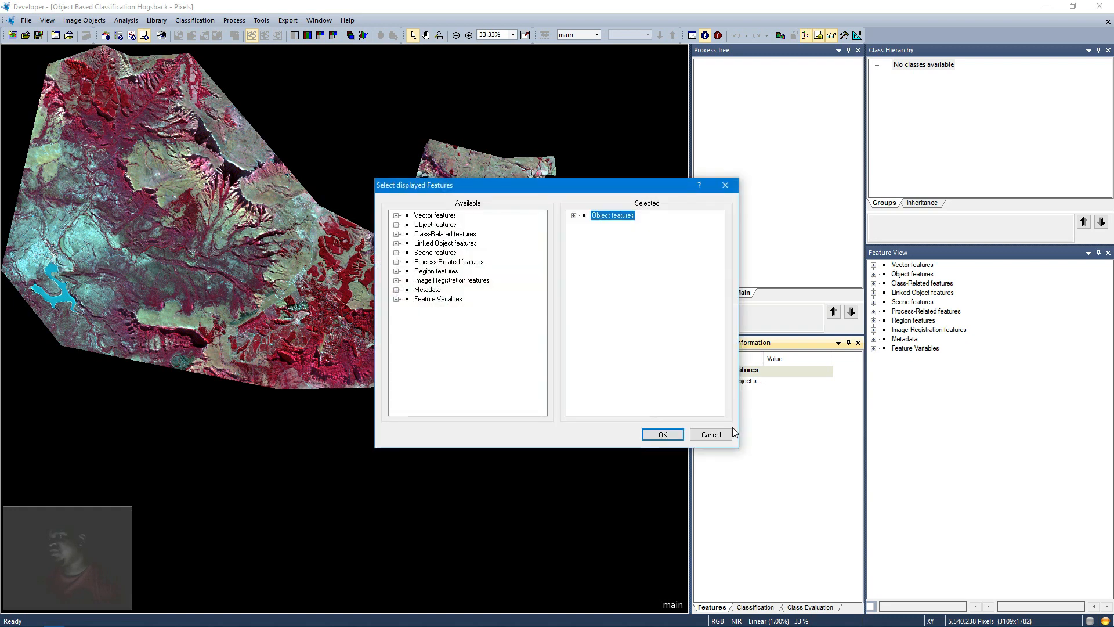
{"action": "left_click", "coordinate": [573, 216]}
{"action": "left_click", "coordinate": [584, 226]}
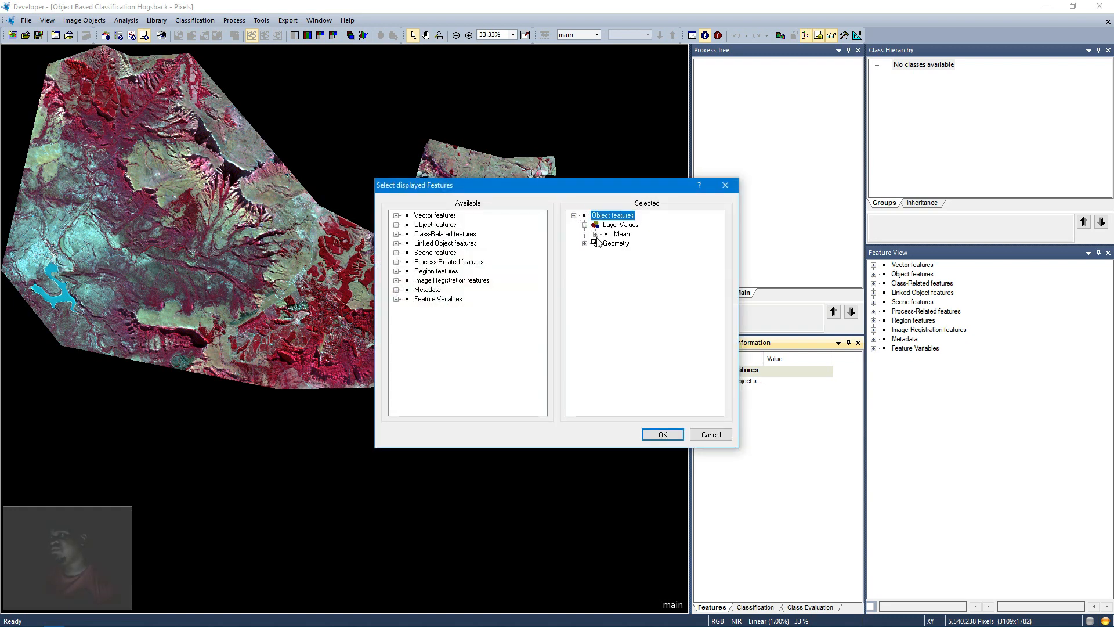
{"action": "left_click", "coordinate": [596, 234]}
{"action": "left_click", "coordinate": [585, 225]}
{"action": "left_click", "coordinate": [573, 215]}
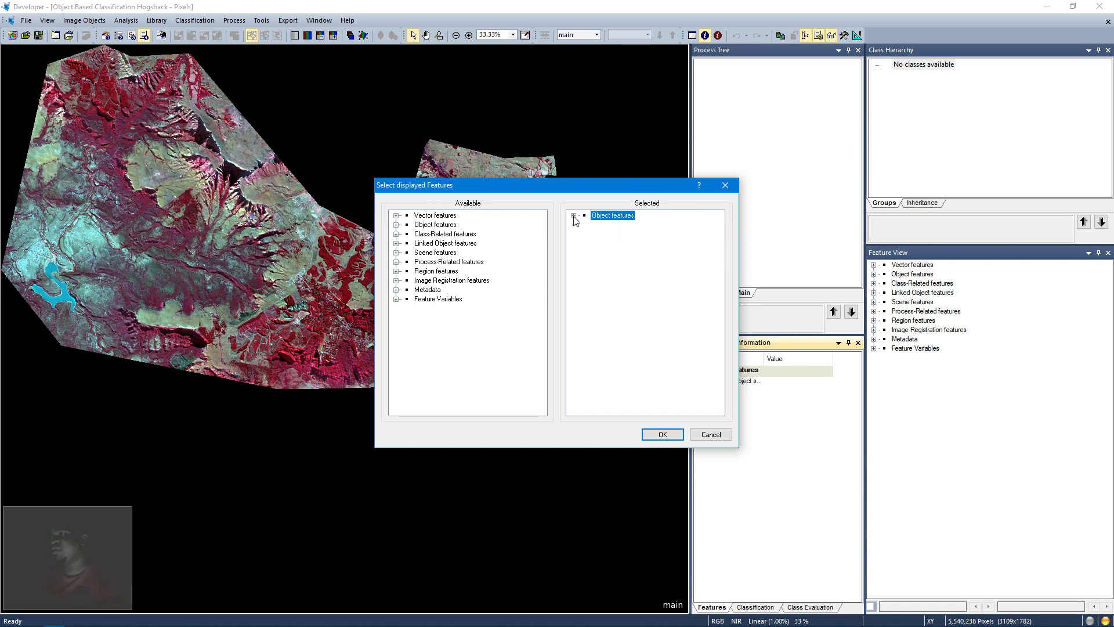
{"action": "left_click", "coordinate": [663, 437]}
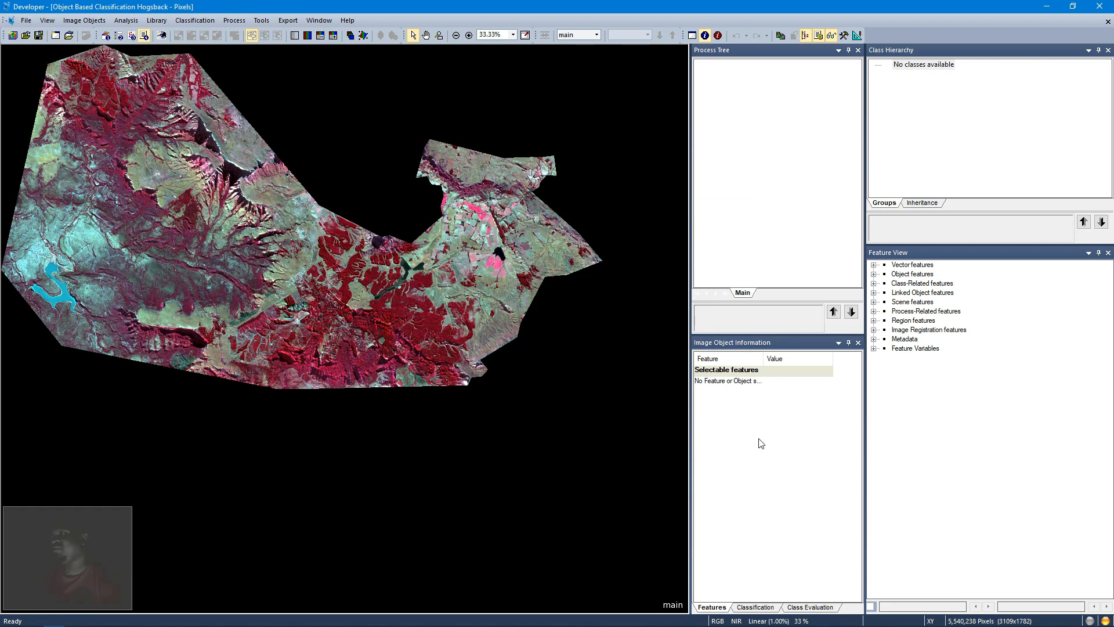
Step: Browse the object features down to the mean layer values and select the NIR mean
{"action": "left_click", "coordinate": [874, 274]}
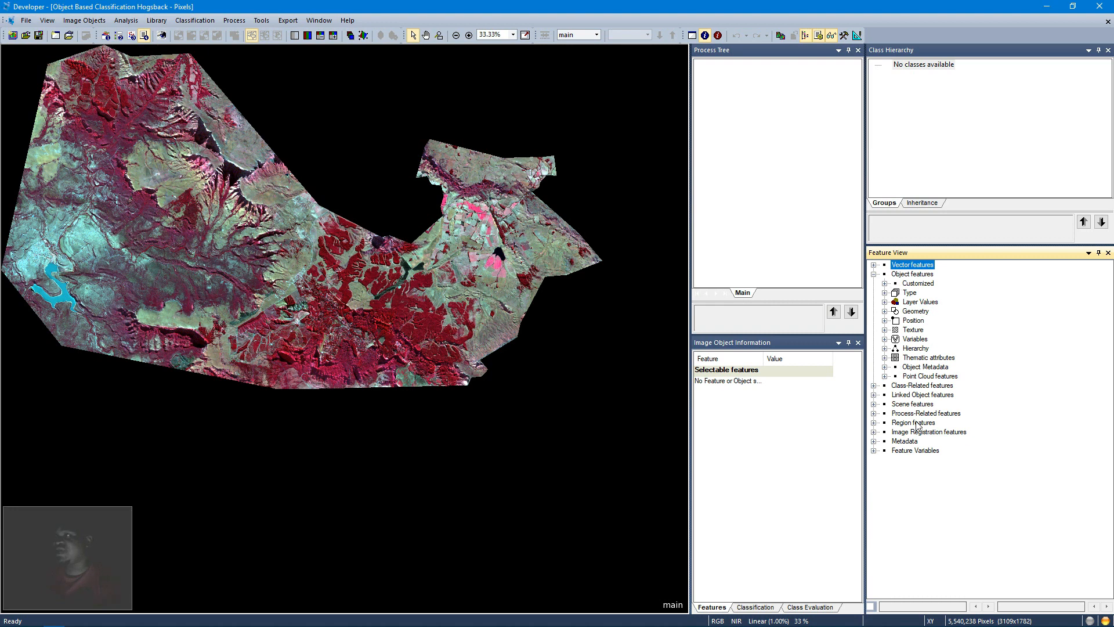
{"action": "left_click", "coordinate": [885, 302]}
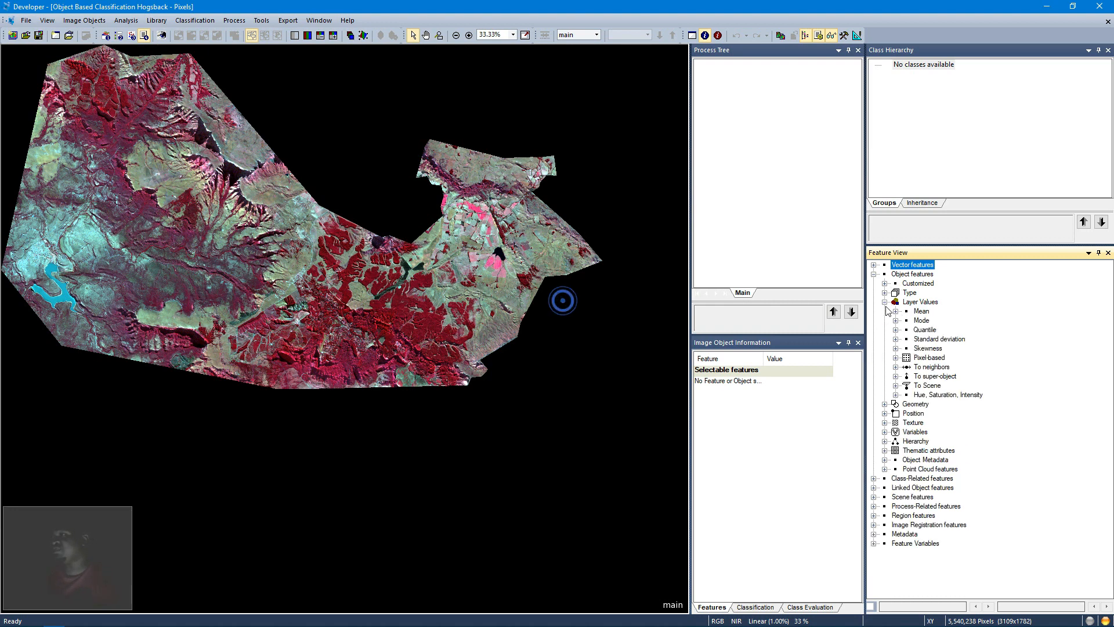
{"action": "left_click", "coordinate": [896, 311]}
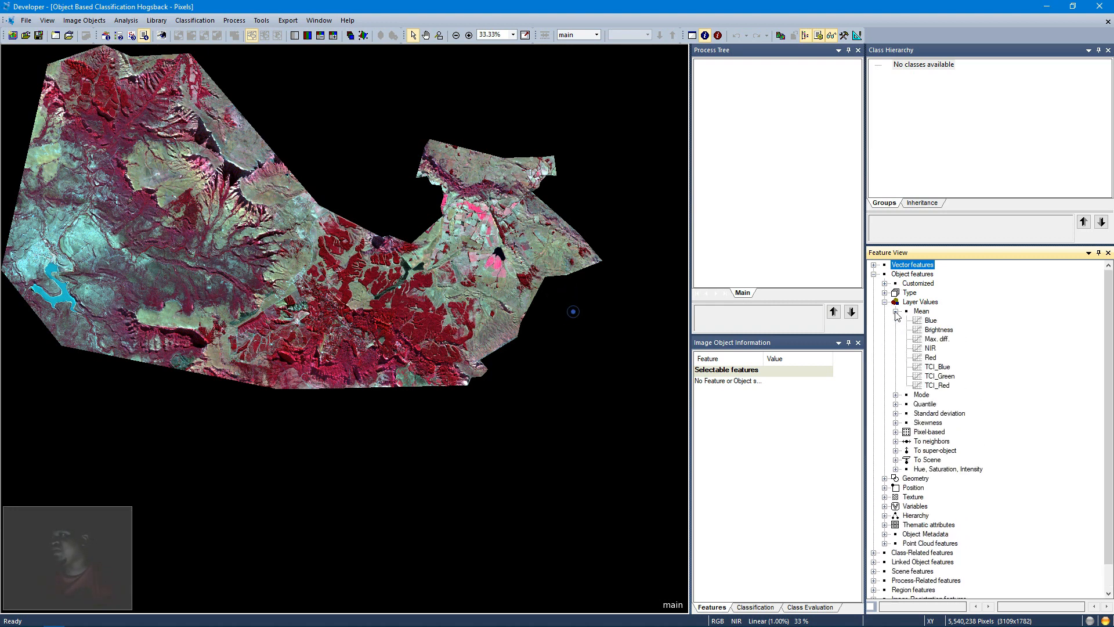
{"action": "left_click", "coordinate": [931, 348]}
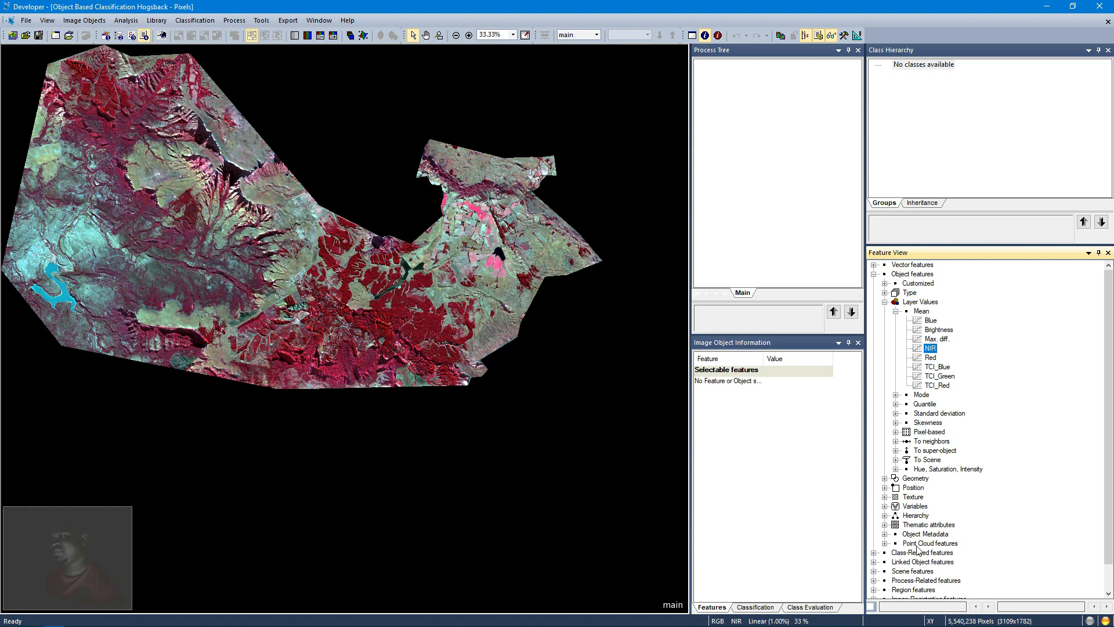
{"action": "left_click", "coordinate": [871, 609]}
Step: Append a new process named Classification to the empty process tree, keeping the execute child processes algorithm
{"action": "right_click", "coordinate": [745, 100]}
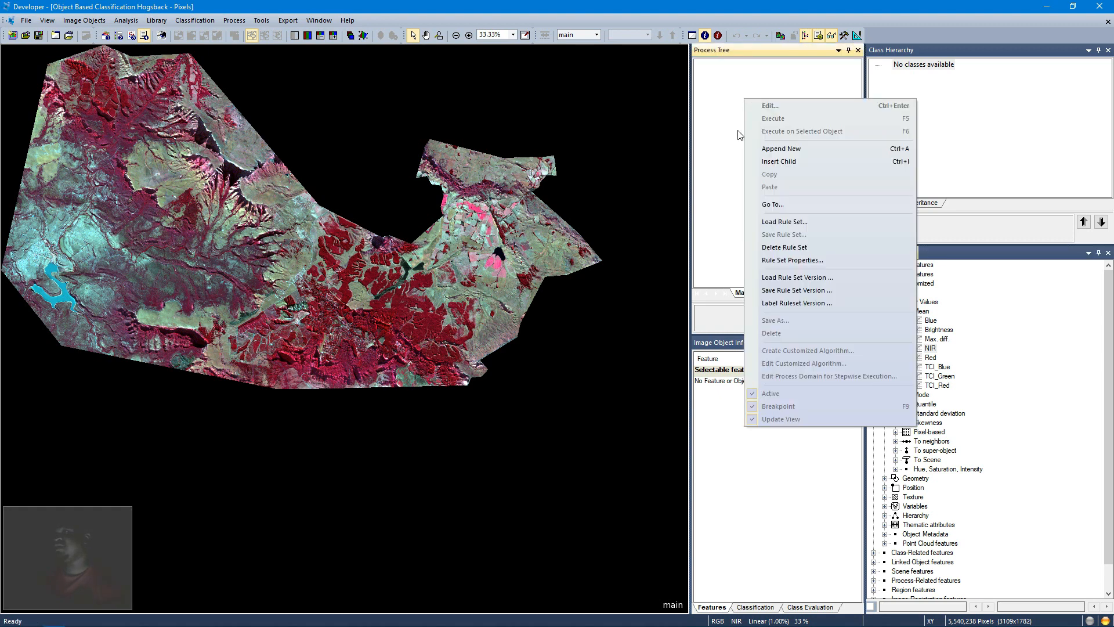
{"action": "left_click", "coordinate": [778, 149]}
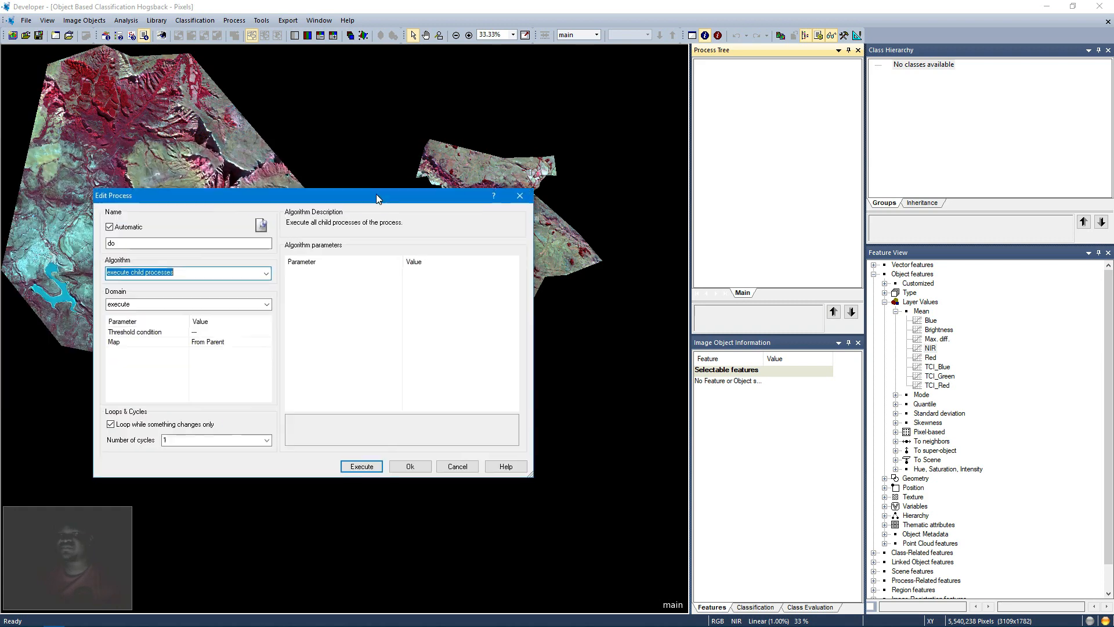
{"action": "left_click_drag", "start_coordinate": [159, 249], "coordinate": [58, 240]}
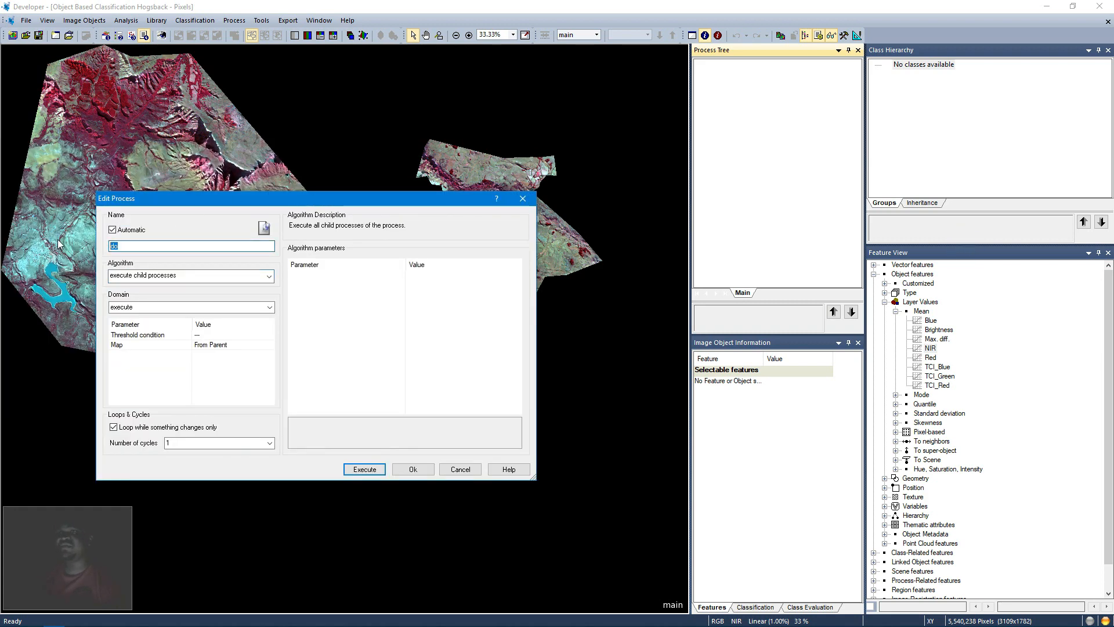
{"action": "type", "text": "Classi"}
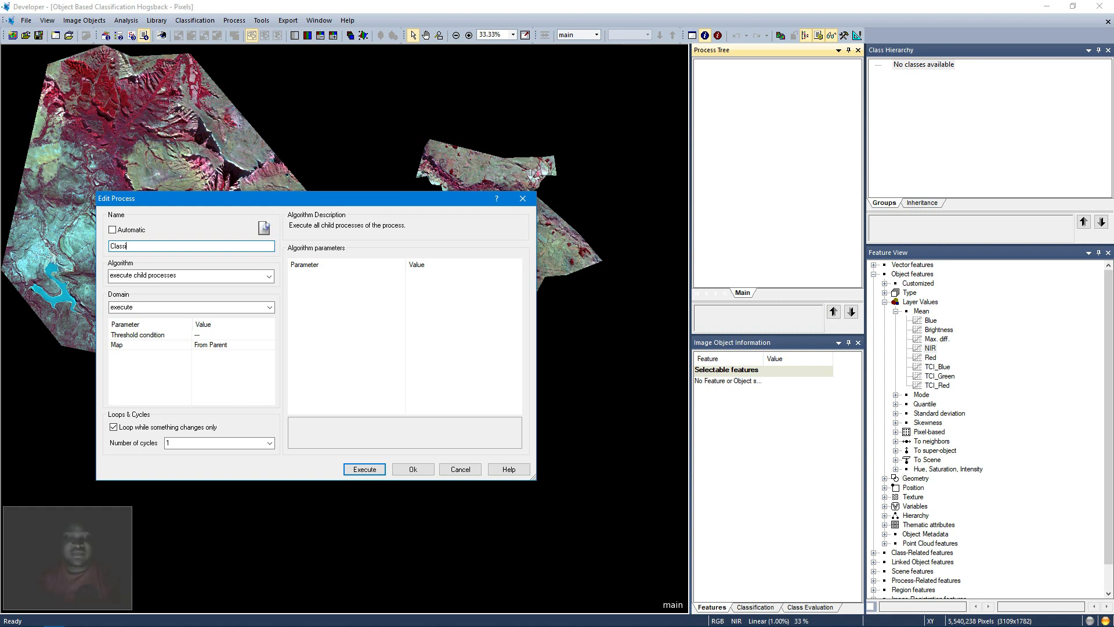
{"action": "type", "text": "fication"}
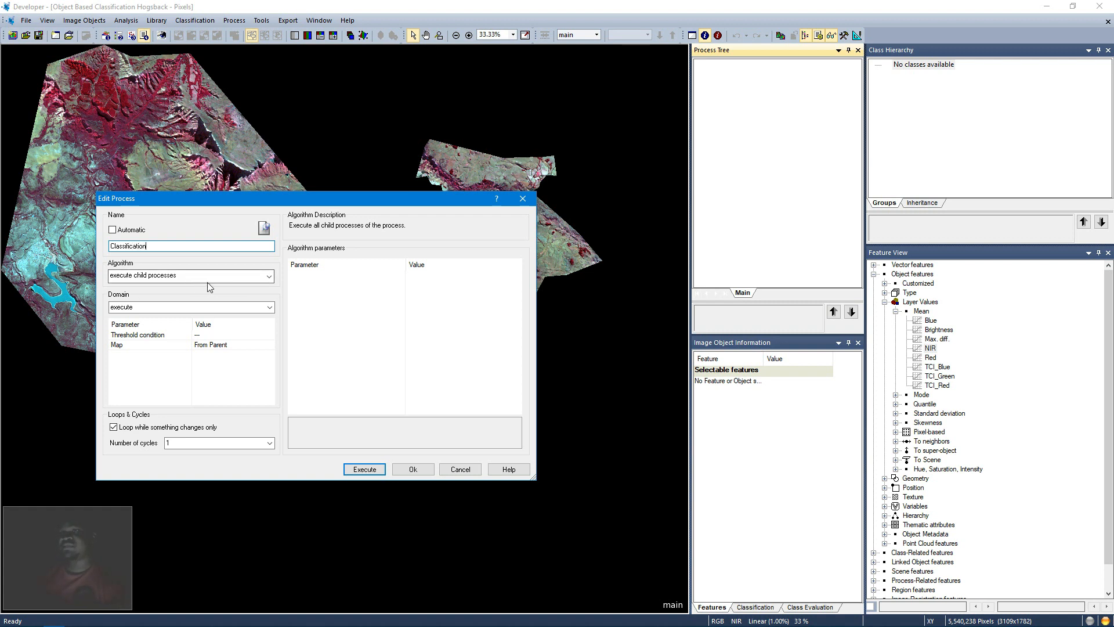
{"action": "left_click", "coordinate": [413, 470]}
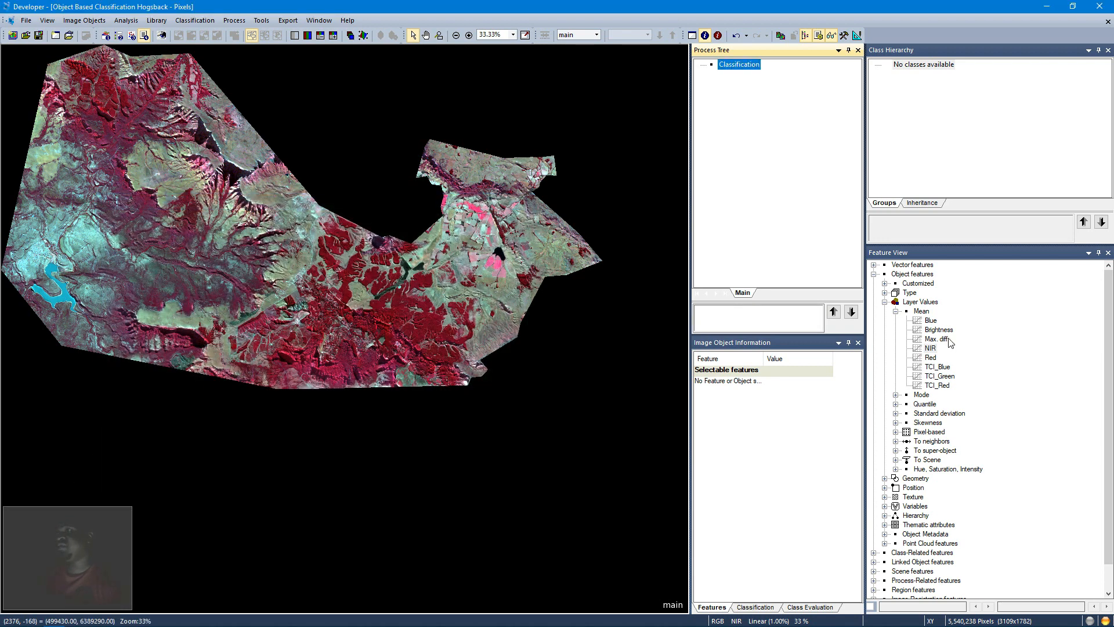
Step: Insert a child process under Classification and try Segmentation as its algorithm
{"action": "right_click", "coordinate": [746, 65]}
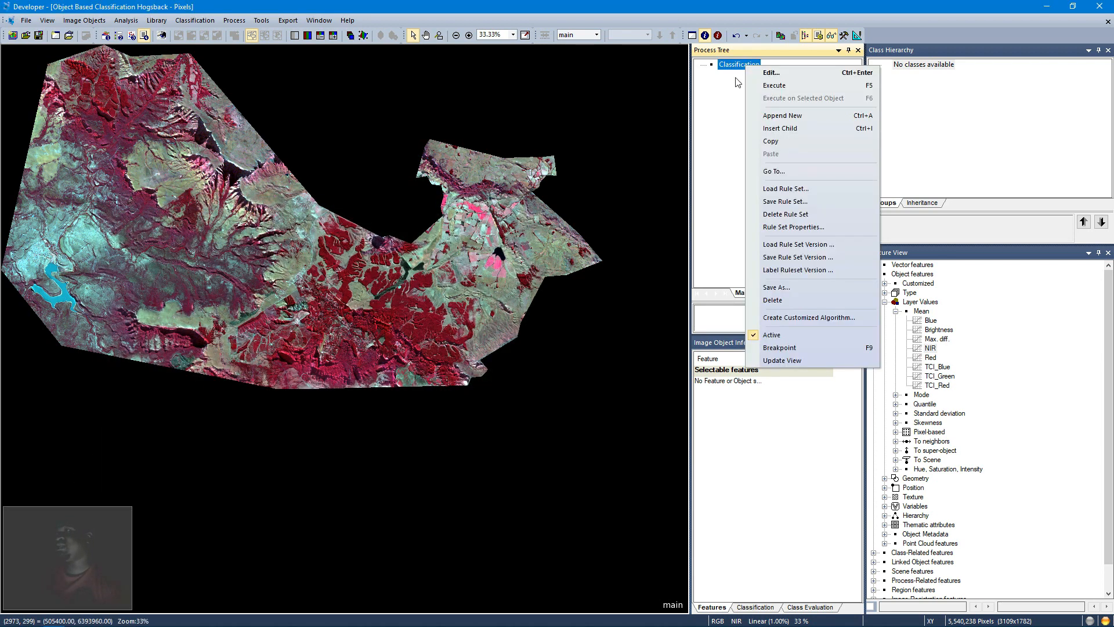
{"action": "left_click", "coordinate": [772, 130]}
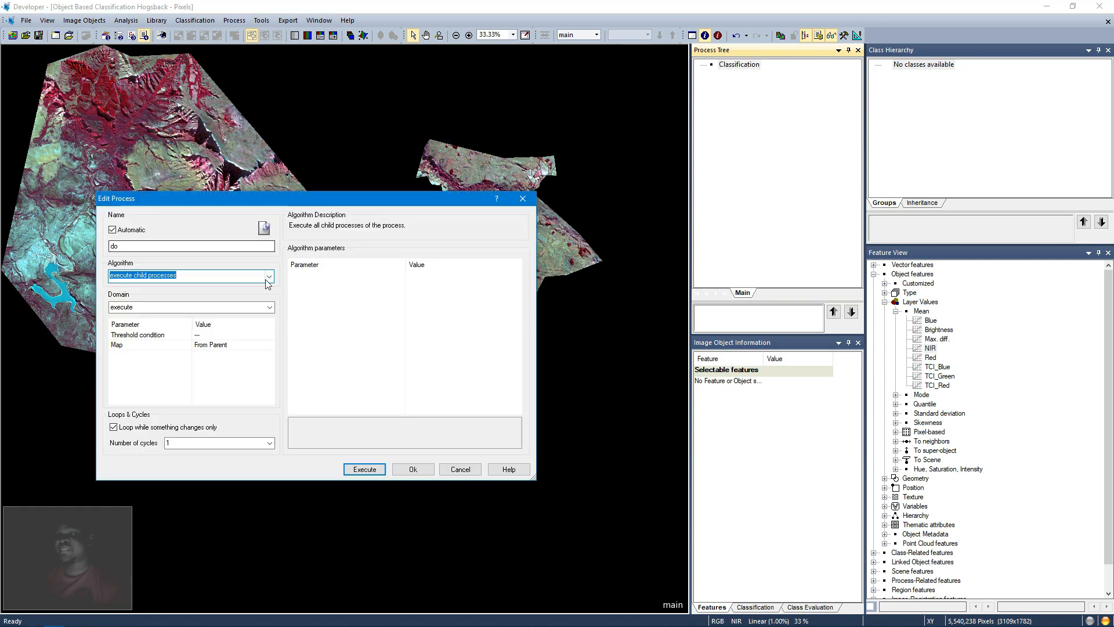
{"action": "key", "text": "BackSpace"}
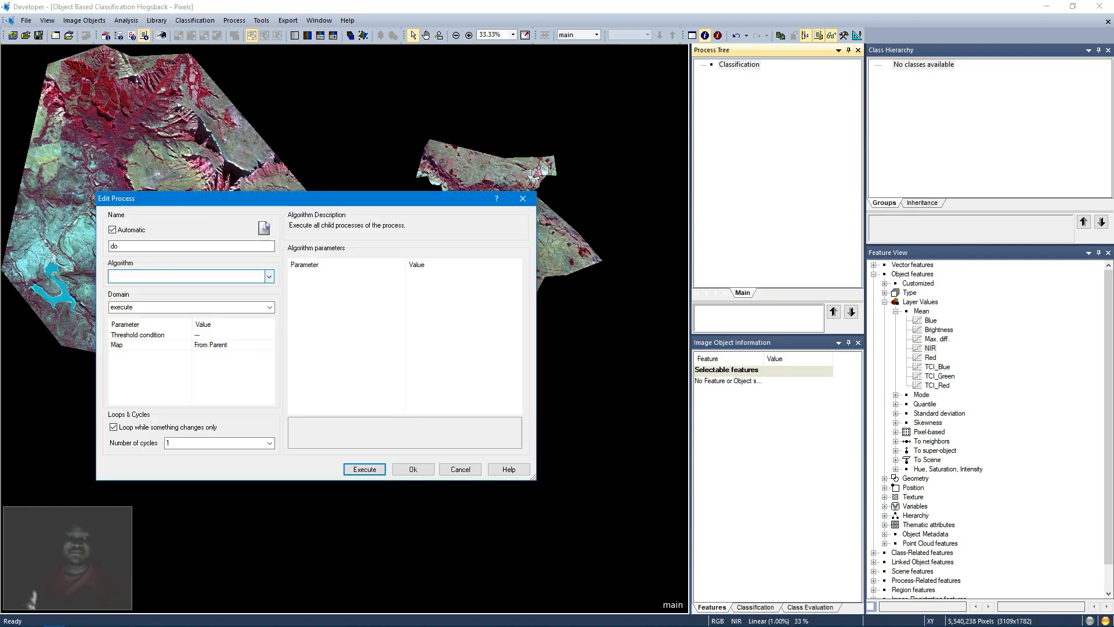
{"action": "type", "text": "seg"}
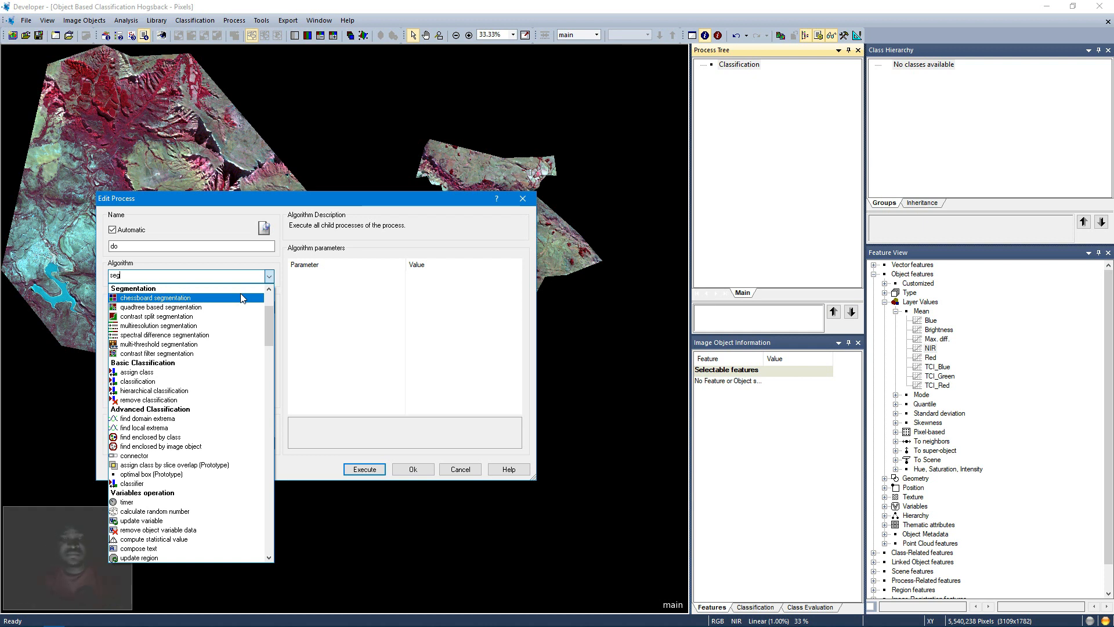
{"action": "type", "text": "men"}
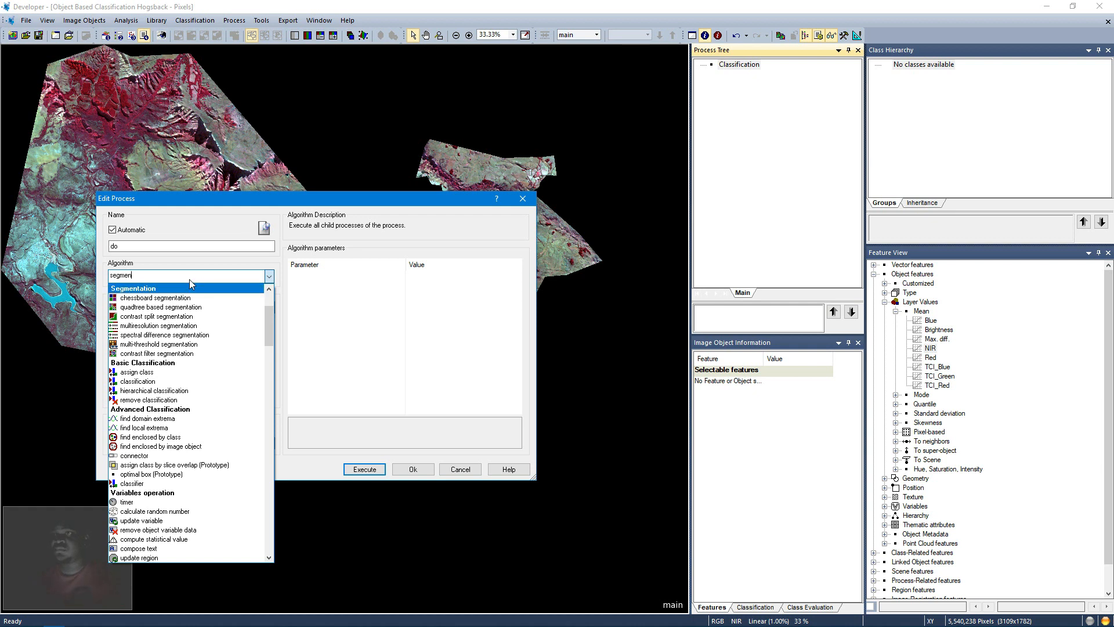
{"action": "left_click", "coordinate": [170, 291]}
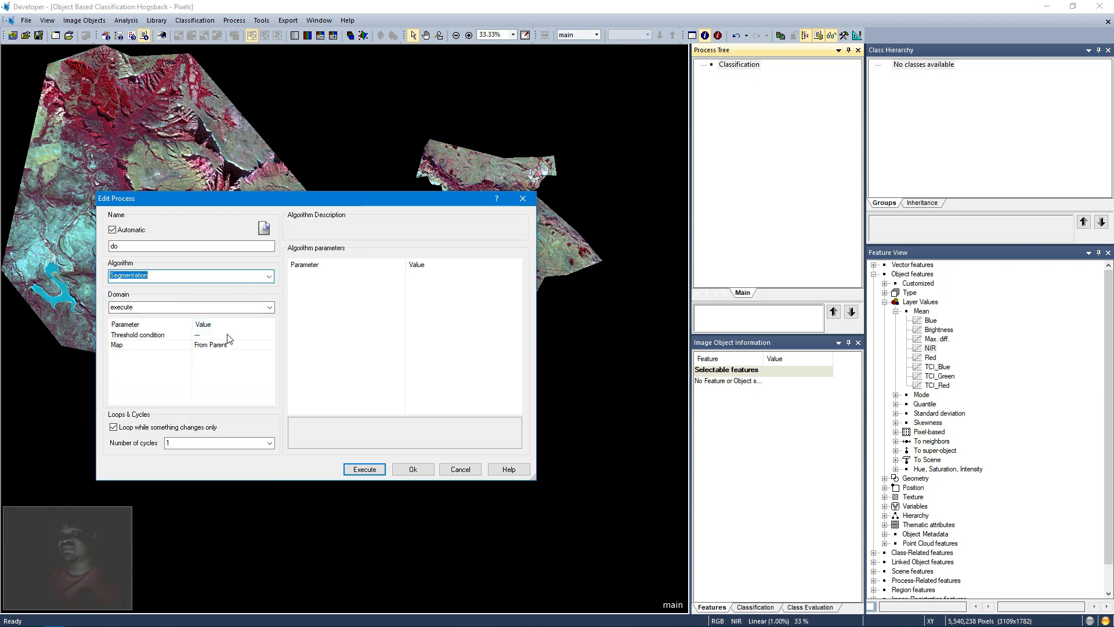
Step: Set the domain of the child process to pixel level
{"action": "left_click", "coordinate": [268, 309]}
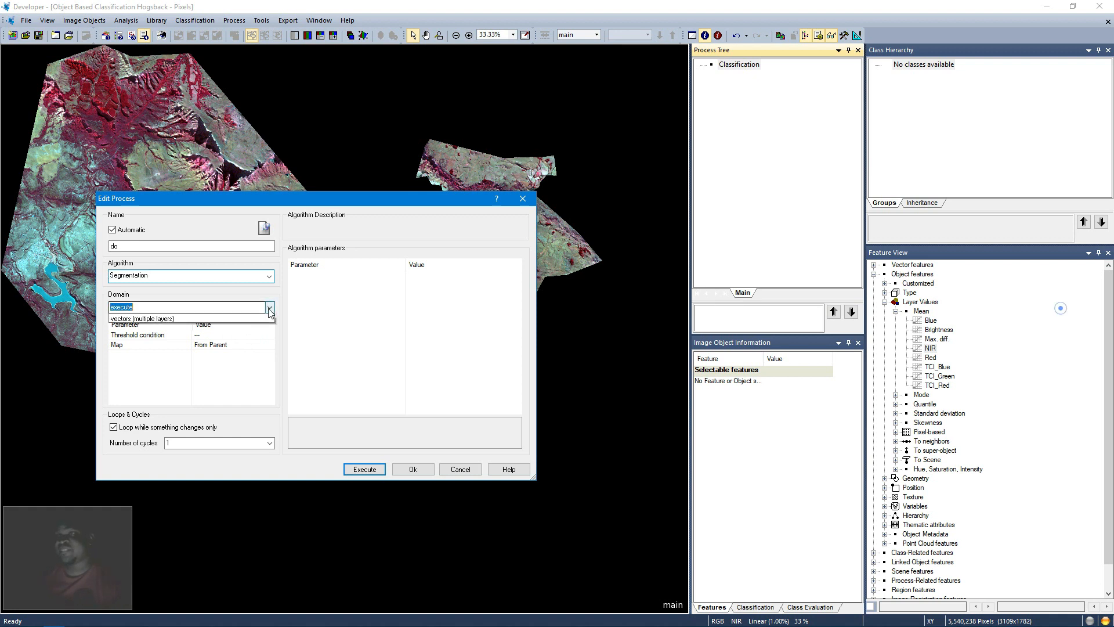
{"action": "left_click", "coordinate": [268, 309]}
{"action": "left_click", "coordinate": [272, 308]}
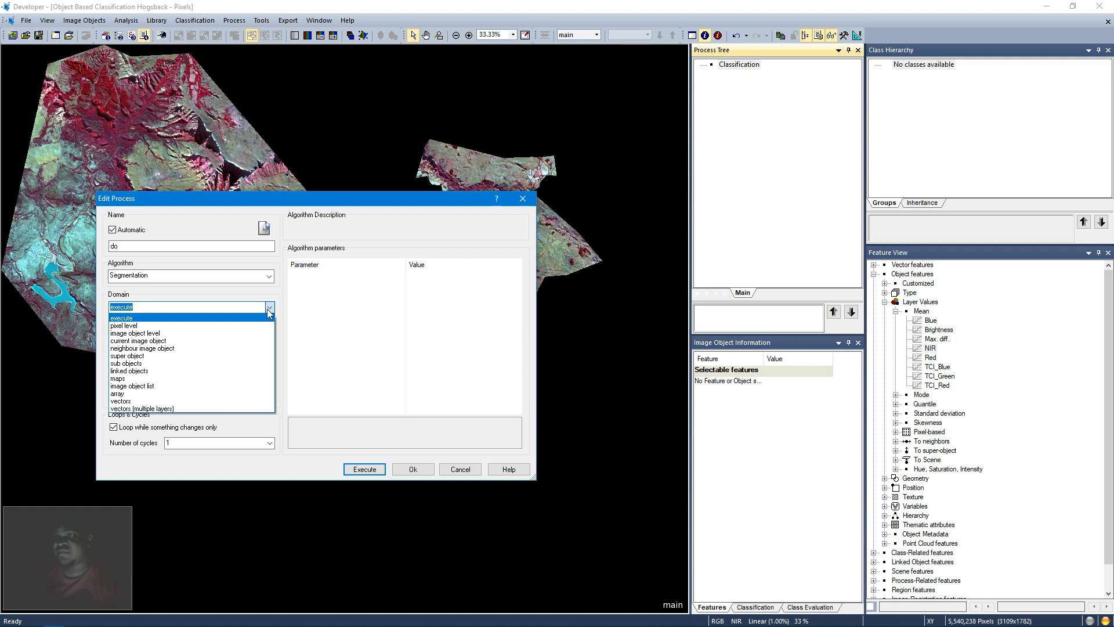
{"action": "left_click", "coordinate": [209, 325]}
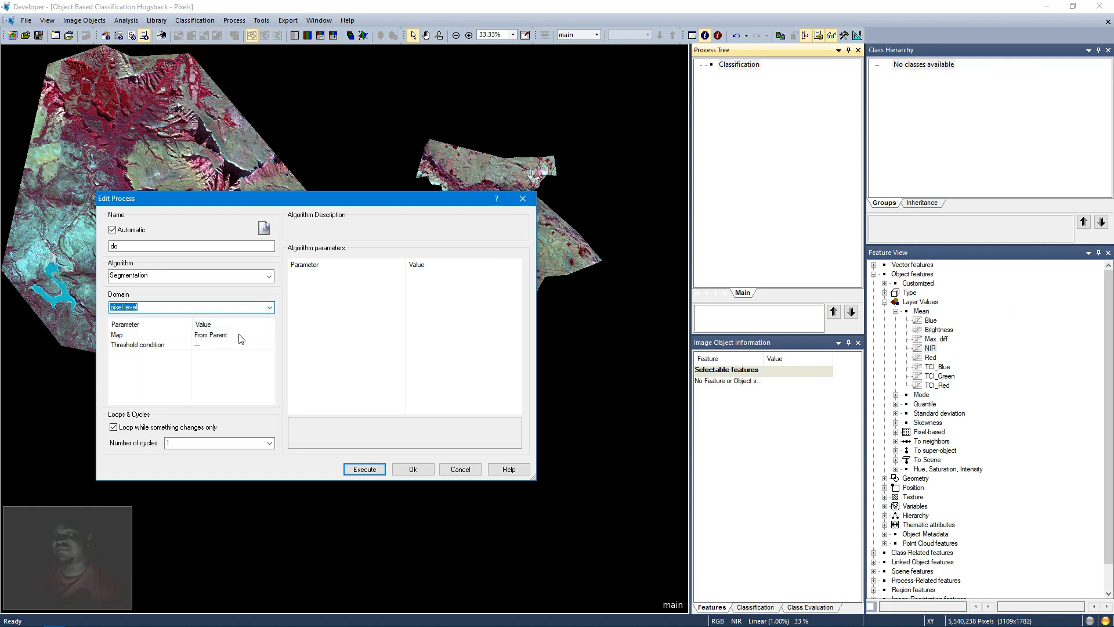
{"action": "left_click", "coordinate": [339, 305]}
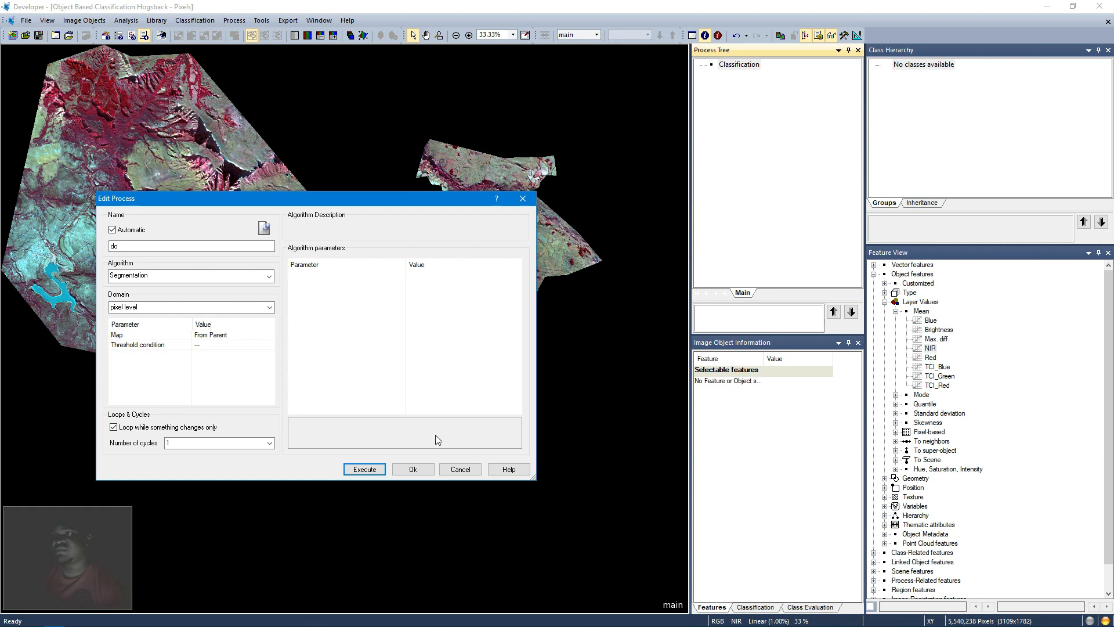
Step: Try to execute the child process and change its algorithm to multiresolution segmentation
{"action": "left_click", "coordinate": [348, 469]}
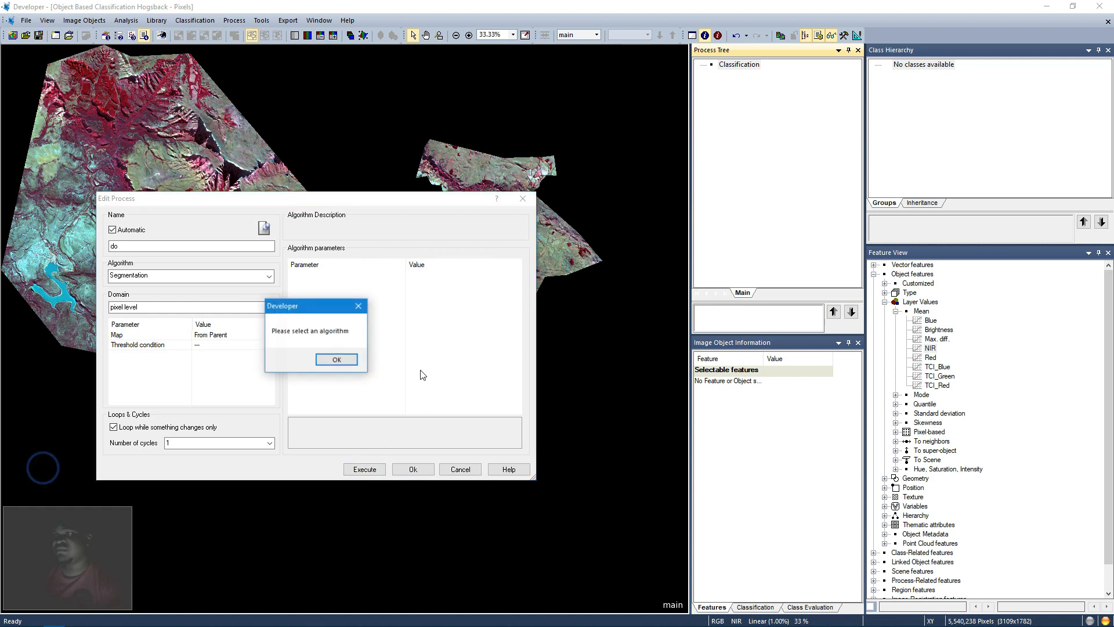
{"action": "left_click", "coordinate": [326, 359]}
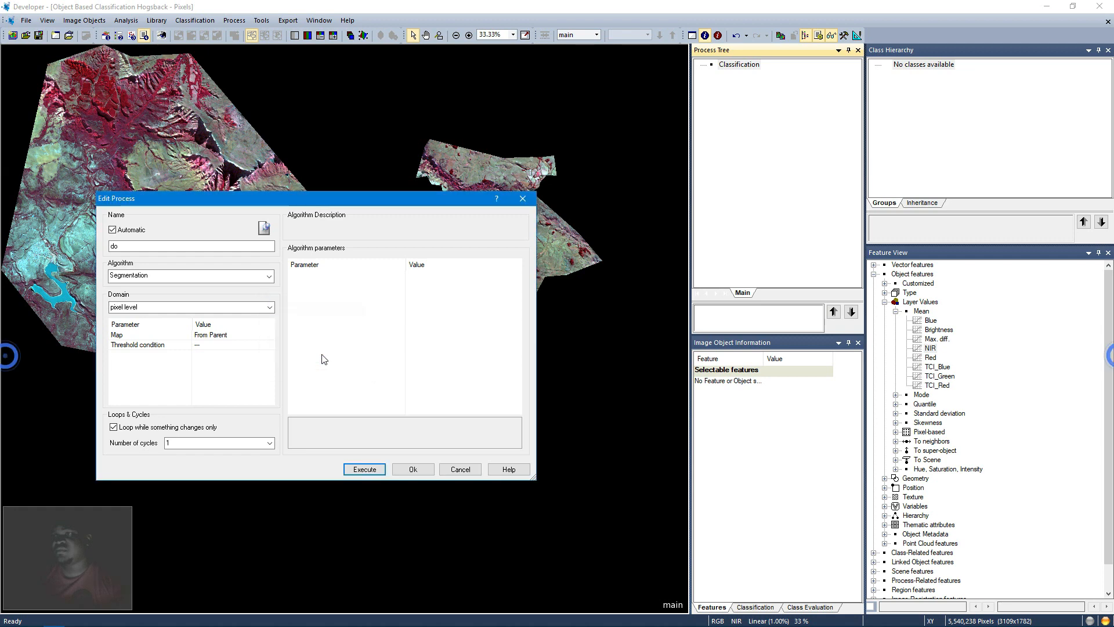
{"action": "left_click", "coordinate": [269, 277]}
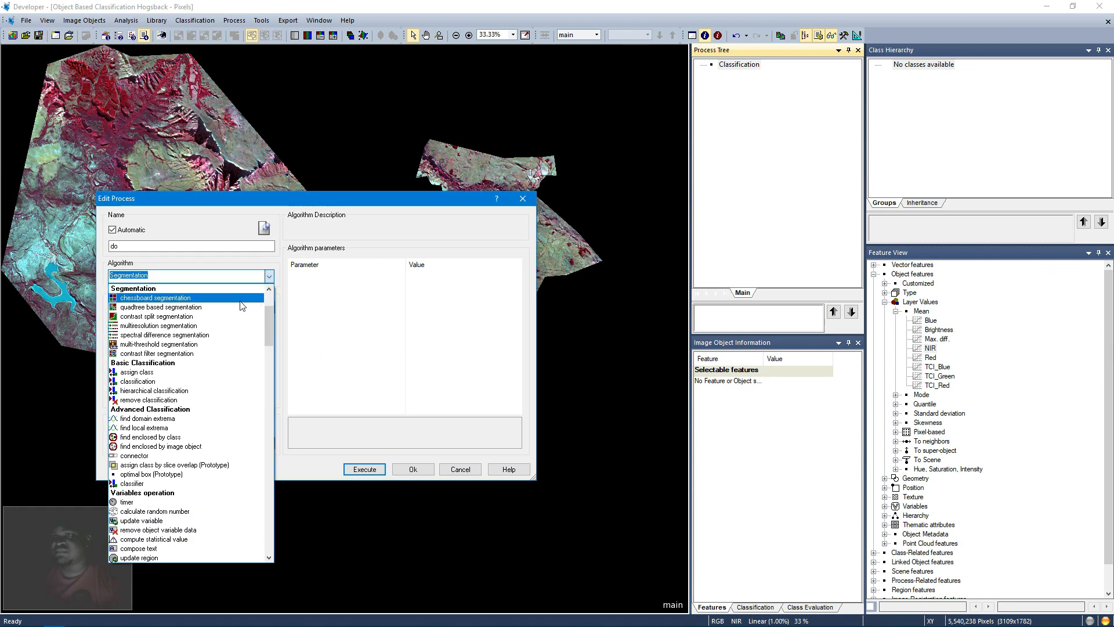
{"action": "left_click", "coordinate": [201, 327]}
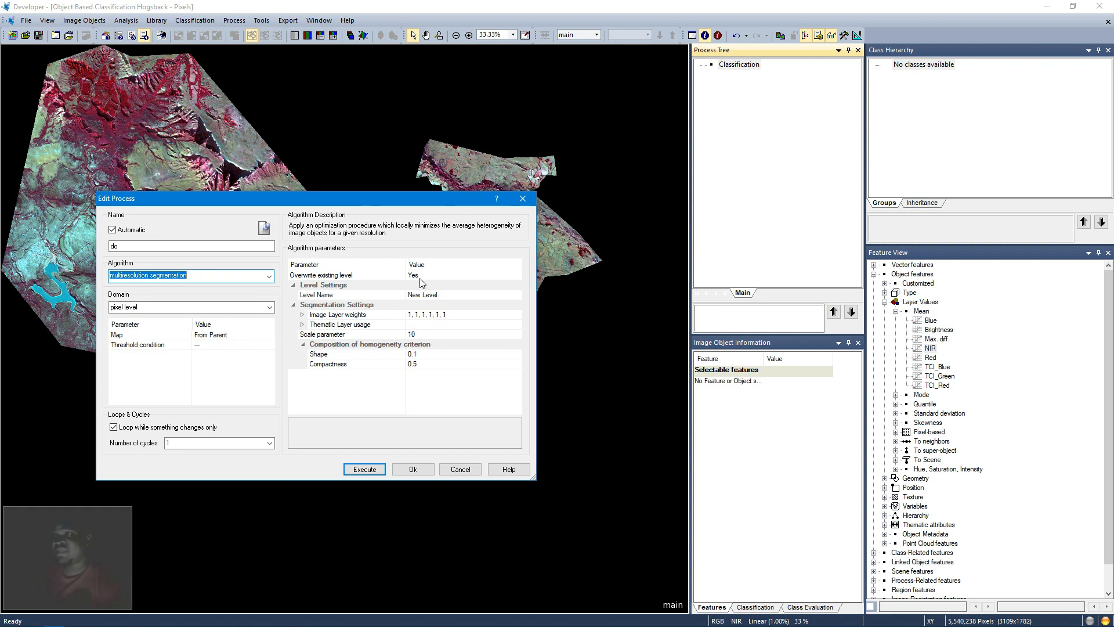
Step: Set the level name of the multiresolution segmentation to Level 1
{"action": "left_click", "coordinate": [455, 297]}
{"action": "left_click", "coordinate": [516, 295]}
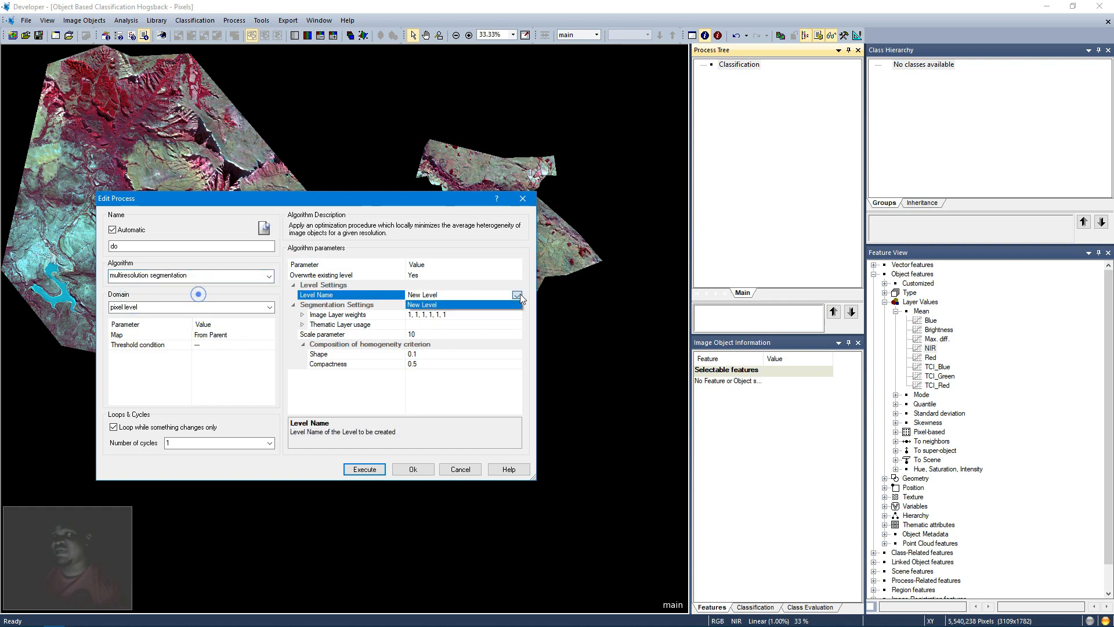
{"action": "left_click", "coordinate": [476, 294]}
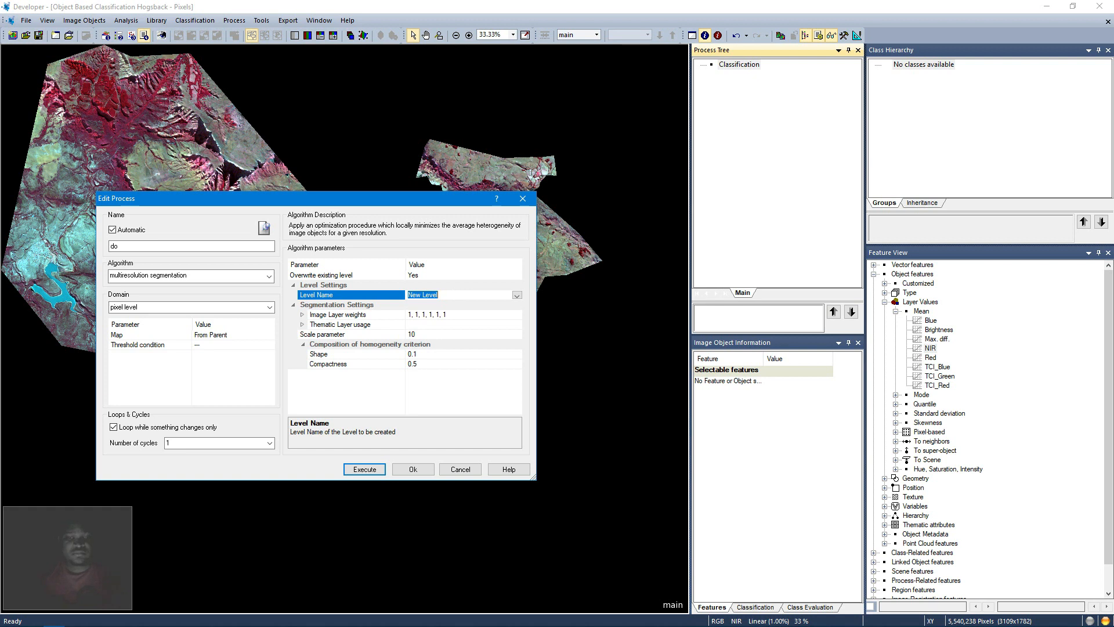
{"action": "type", "text": "Level 1"}
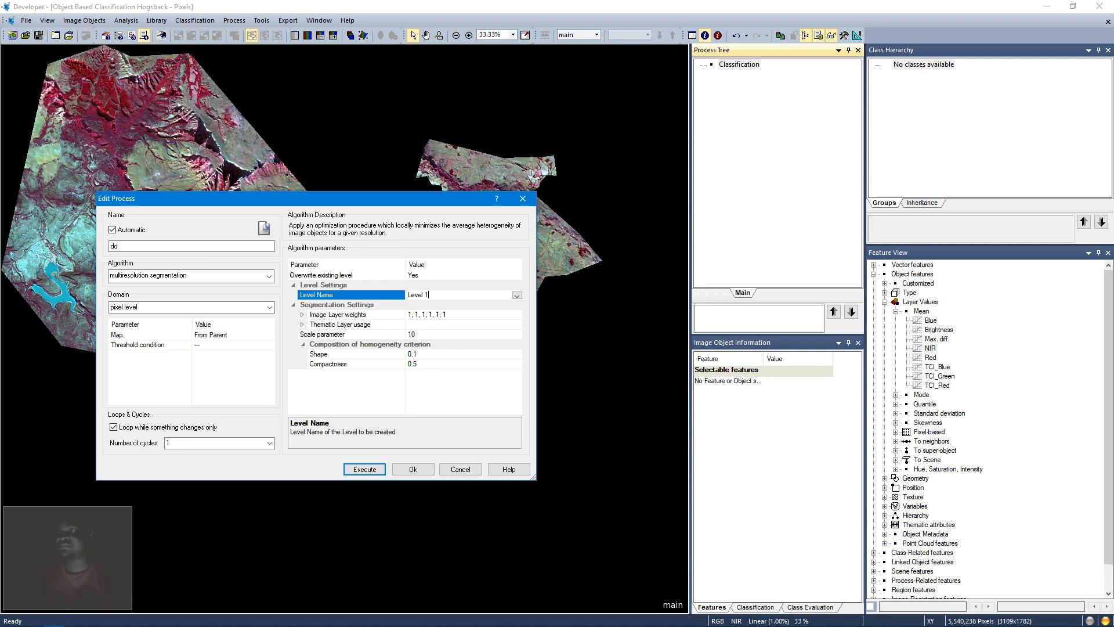
Step: Expand the image layer weights of the segmentation and set the NIR weight to 2
{"action": "left_click", "coordinate": [303, 314]}
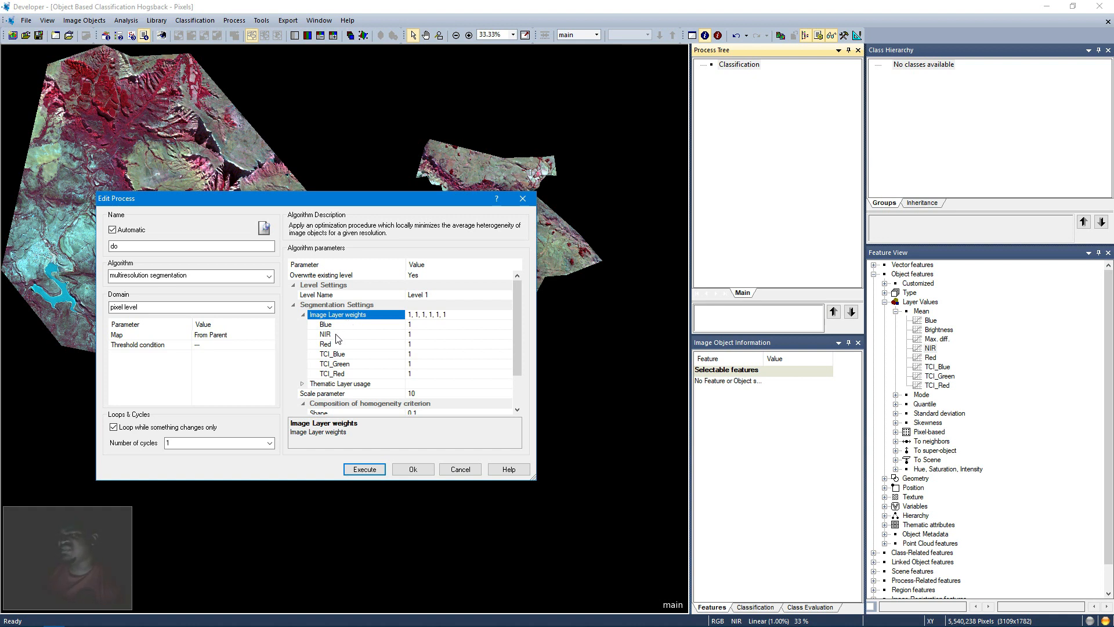
{"action": "left_click", "coordinate": [412, 334]}
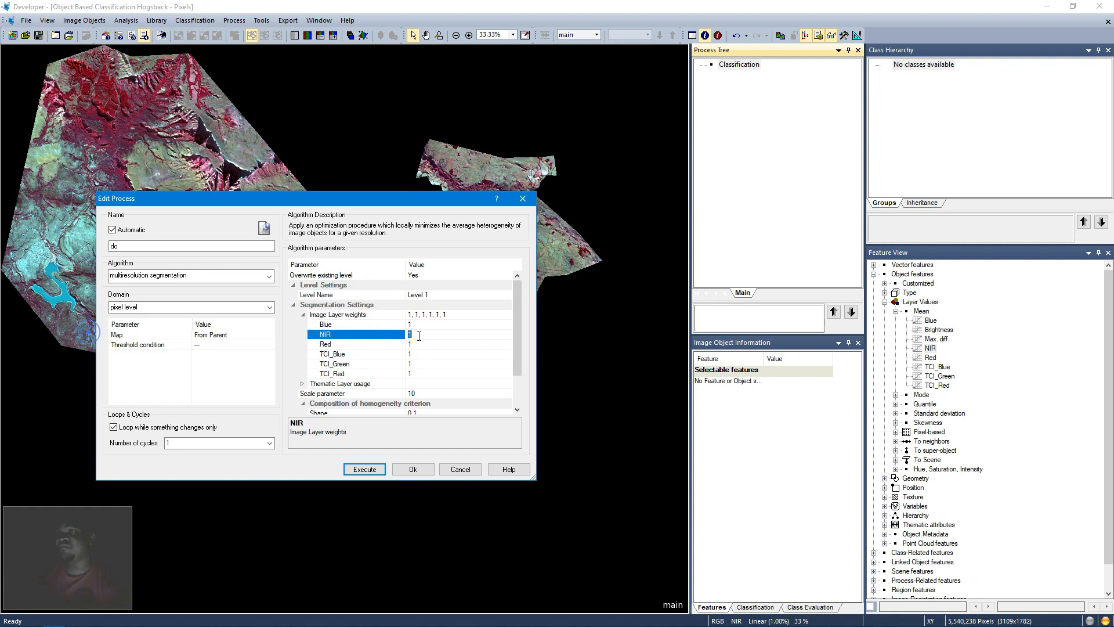
{"action": "type", "text": "2"}
{"action": "left_click", "coordinate": [291, 359]}
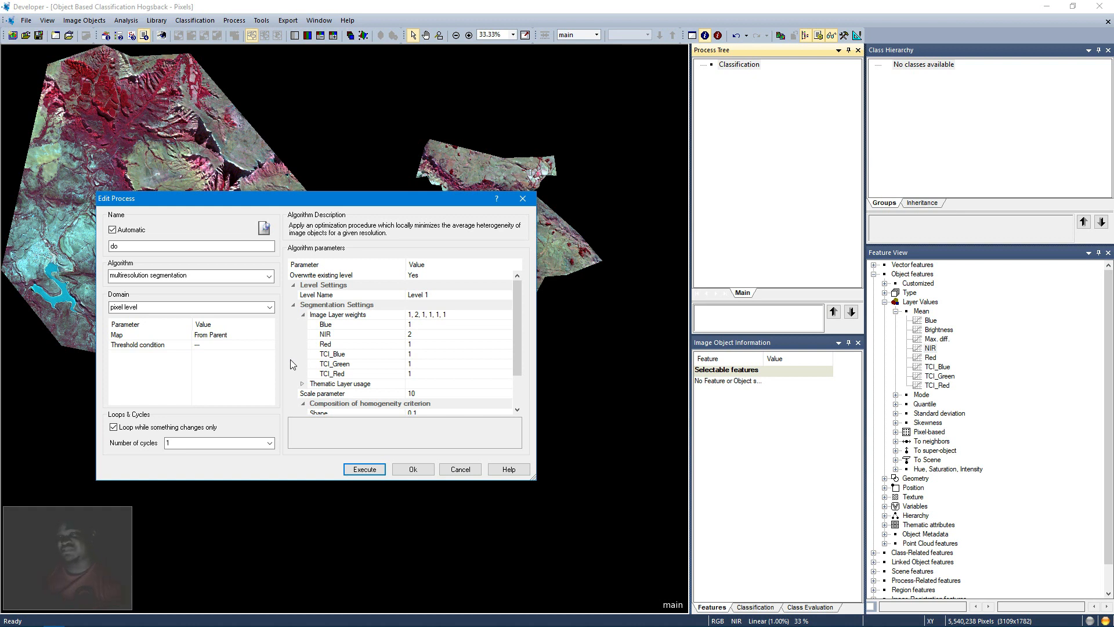
Step: Set the homogeneity criterion of the segmentation to shape 0.2 and compactness 0.8
{"action": "scroll", "coordinate": [293, 374], "scroll_direction": "down", "scroll_amount": 1}
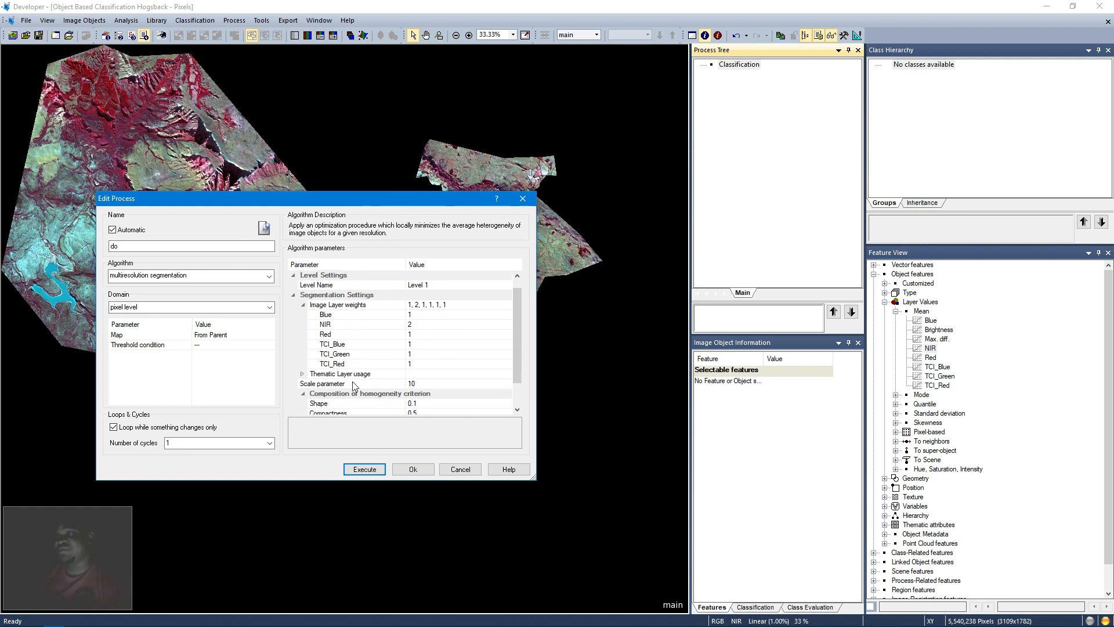
{"action": "scroll", "coordinate": [293, 383], "scroll_direction": "down", "scroll_amount": 3}
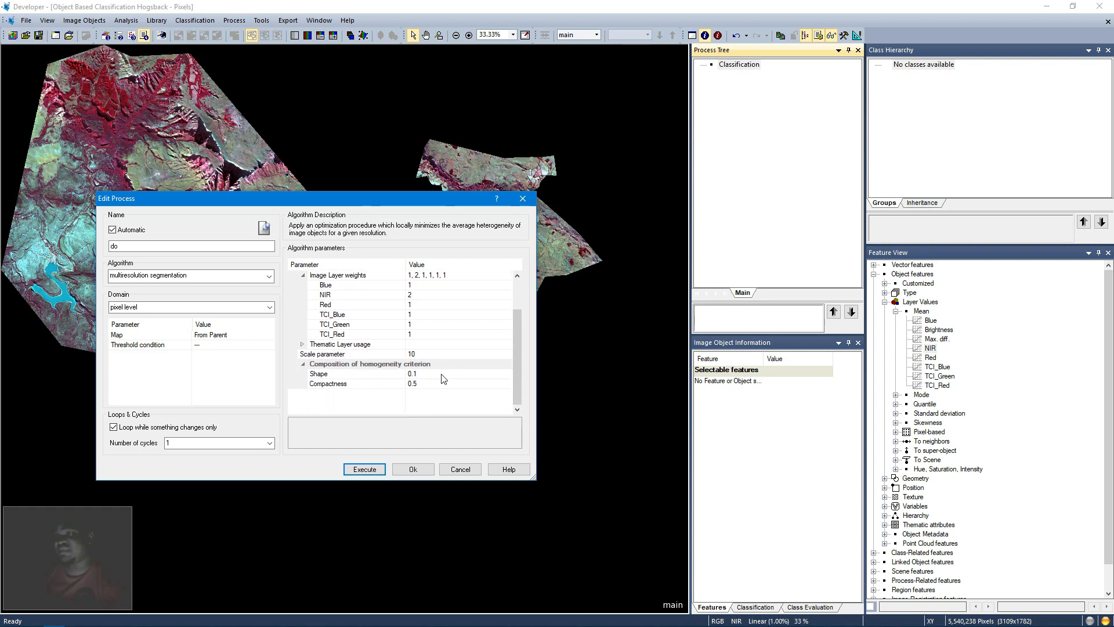
{"action": "left_click", "coordinate": [443, 375]}
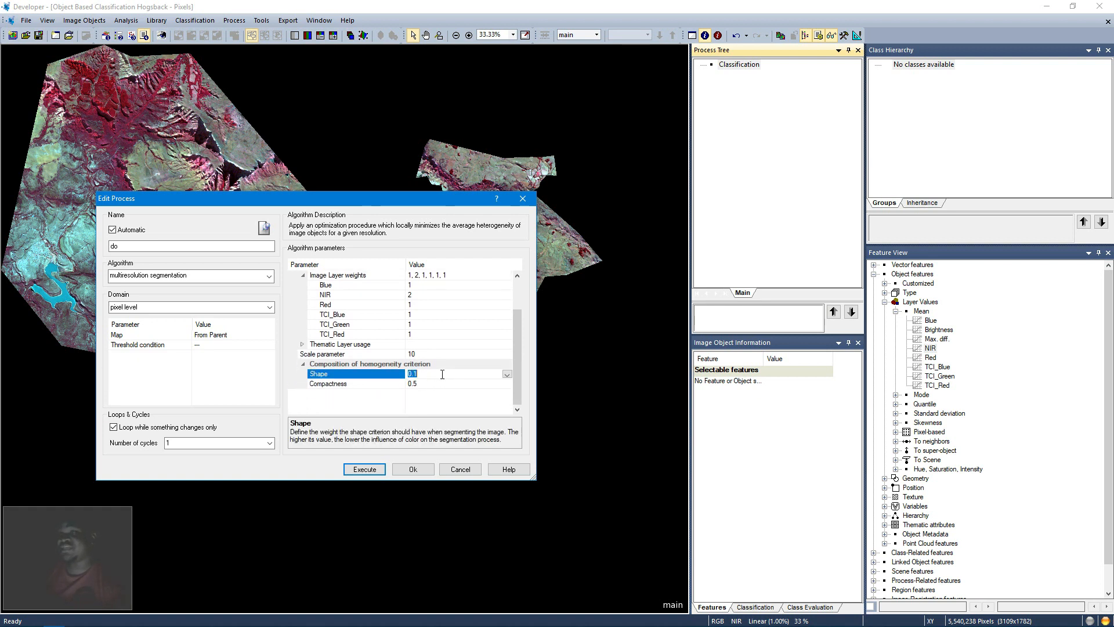
{"action": "type", "text": "0.2"}
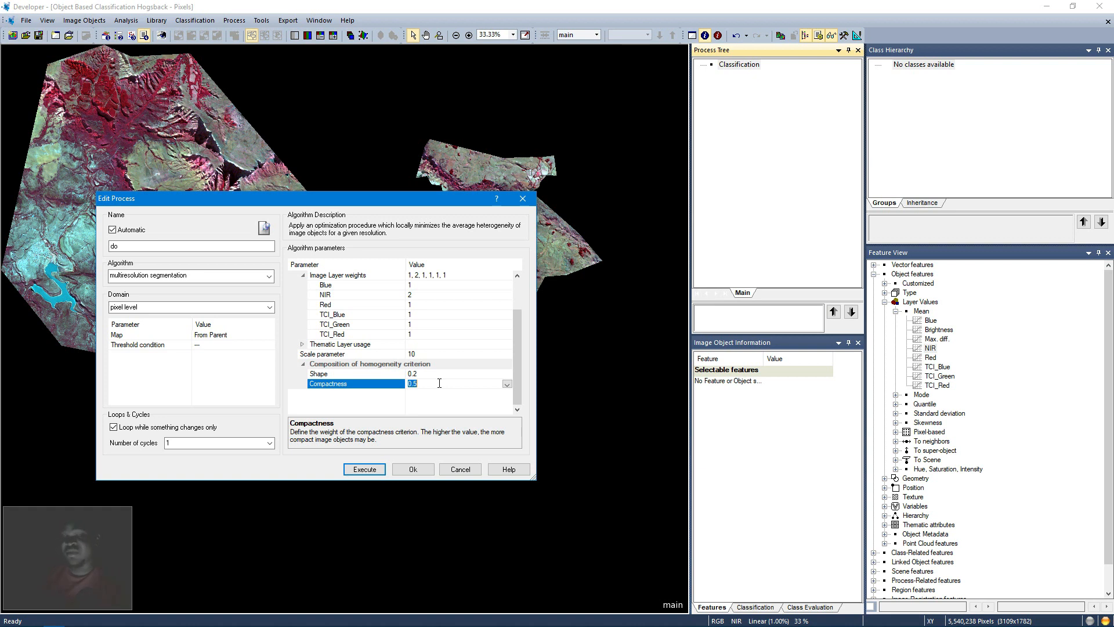
{"action": "type", "text": "0.8"}
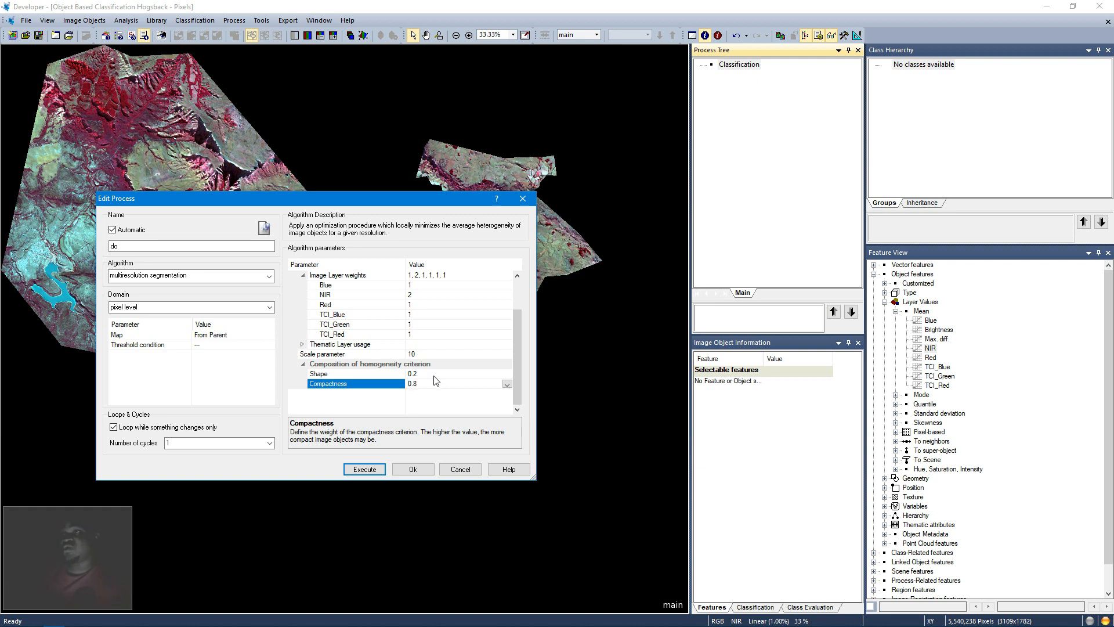
{"action": "left_click", "coordinate": [384, 407]}
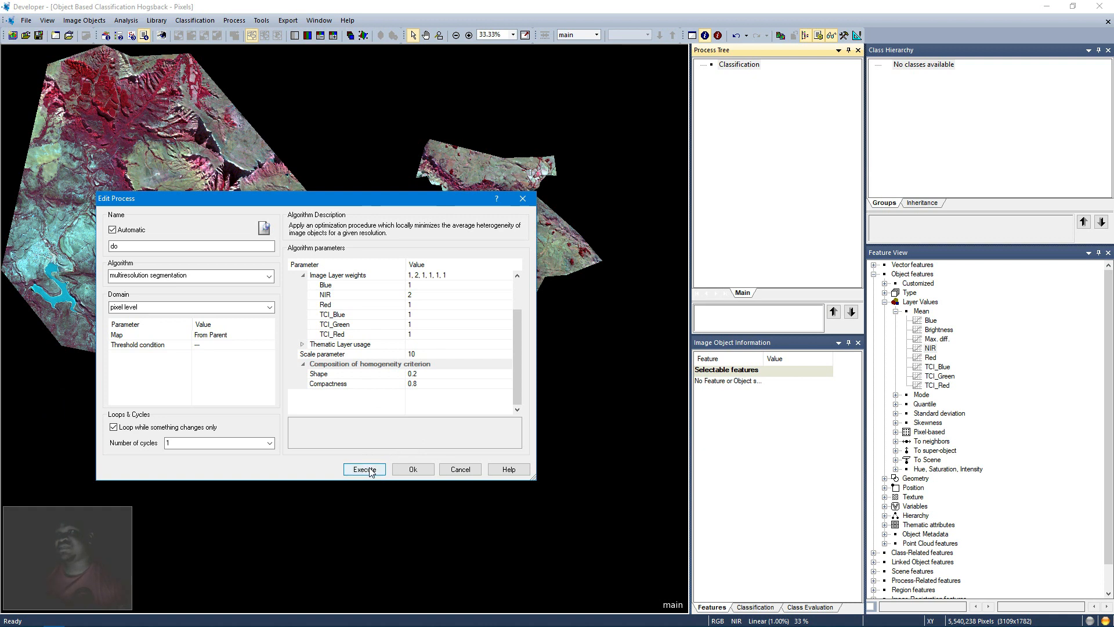
Step: Try image object level as the segmentation domain and switch it back to pixel level
{"action": "left_click", "coordinate": [270, 311]}
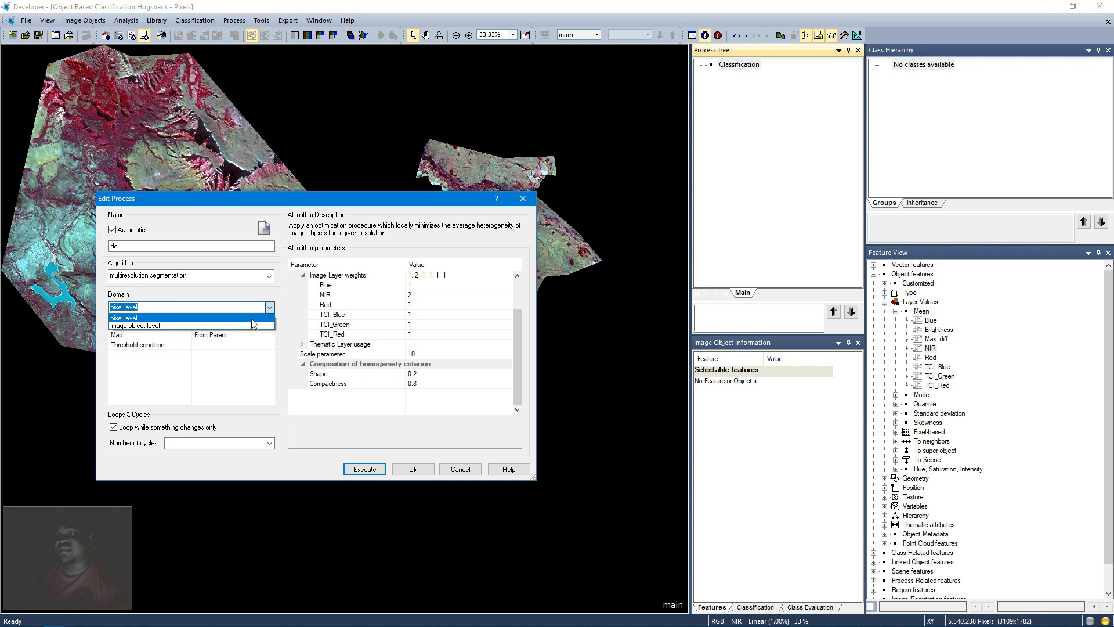
{"action": "left_click", "coordinate": [264, 327]}
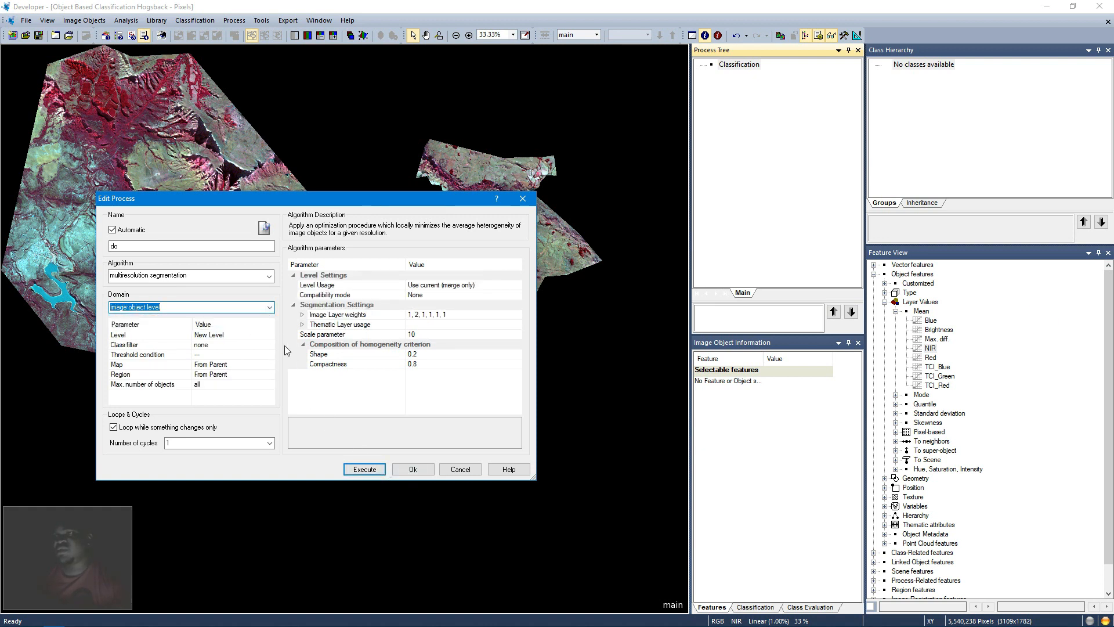
{"action": "left_click", "coordinate": [271, 308]}
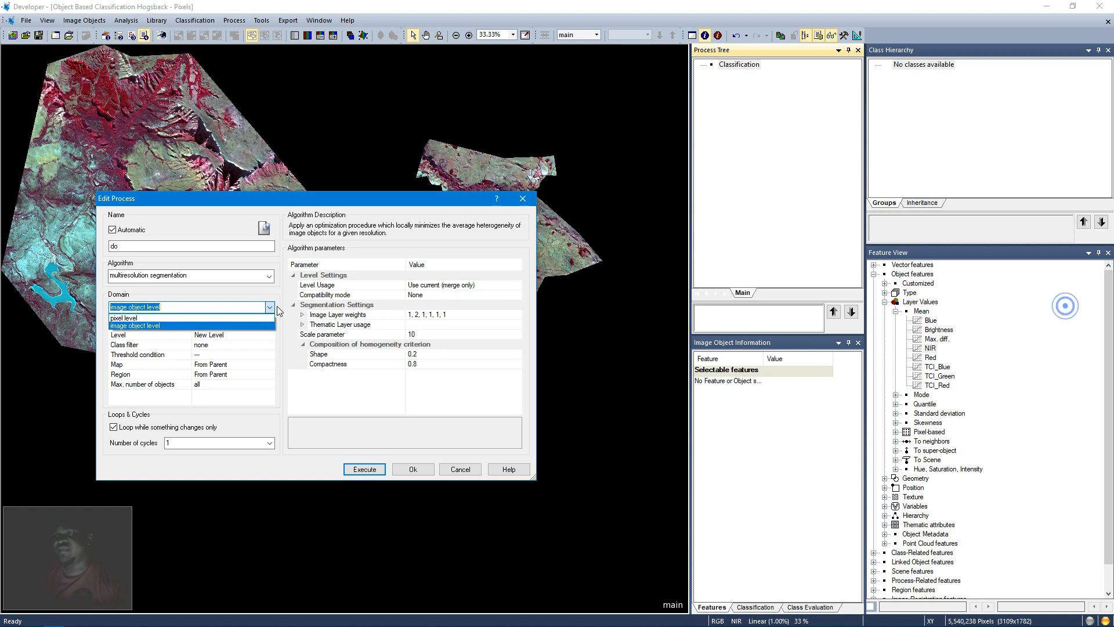
{"action": "left_click", "coordinate": [243, 318]}
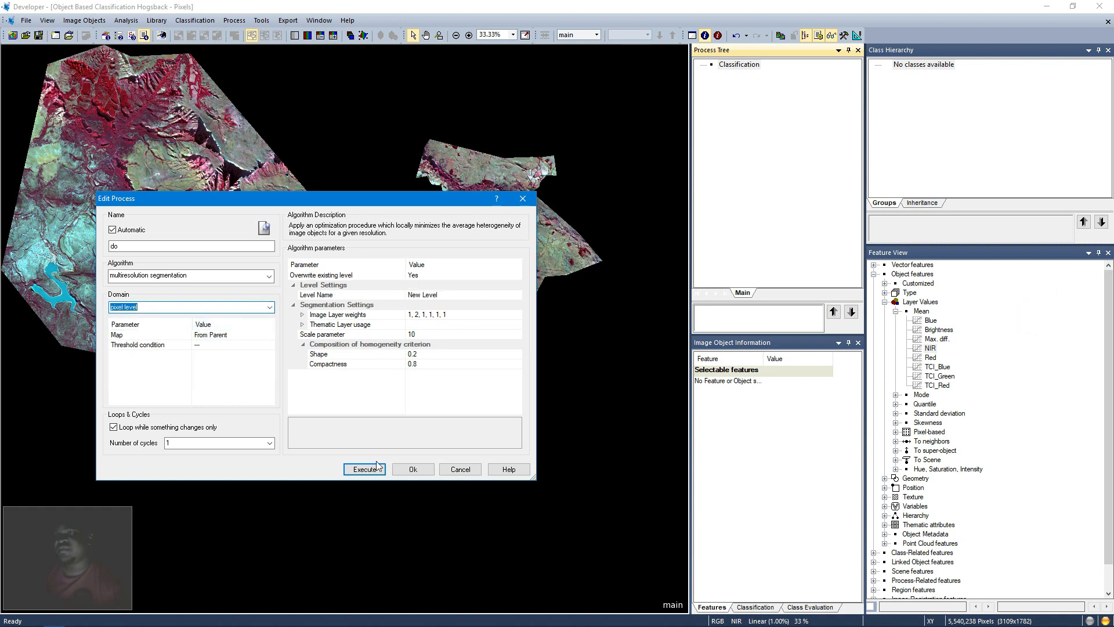
Step: Execute the configured multiresolution segmentation at pixel level
{"action": "left_click", "coordinate": [412, 468]}
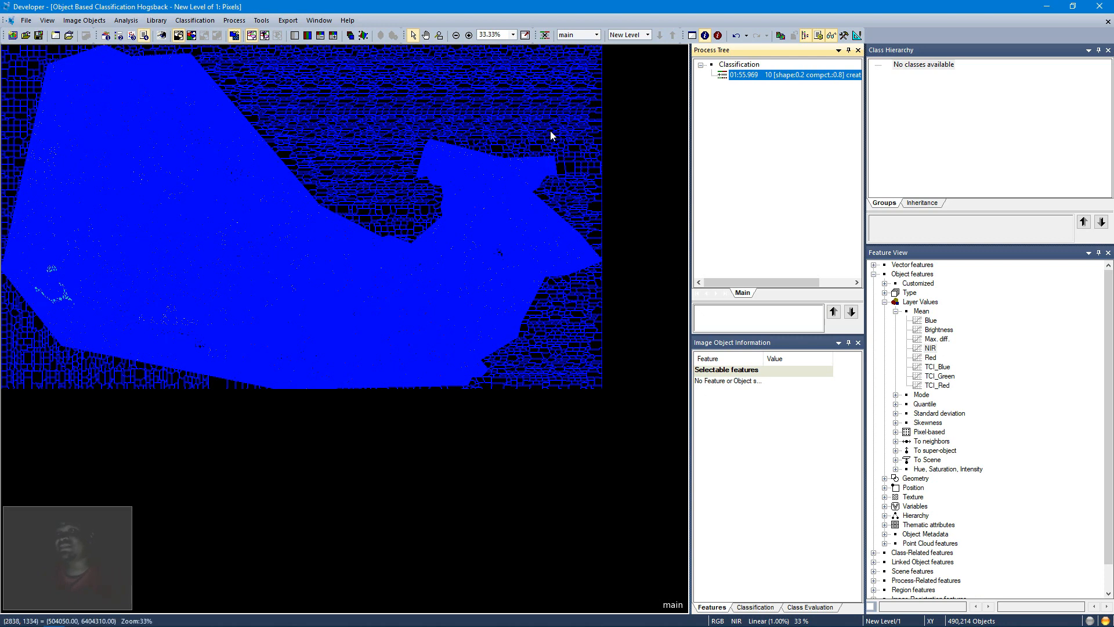
Step: Examine the segment outlines up close around the blue water body in the western part of the image
{"action": "left_click", "coordinate": [439, 35]}
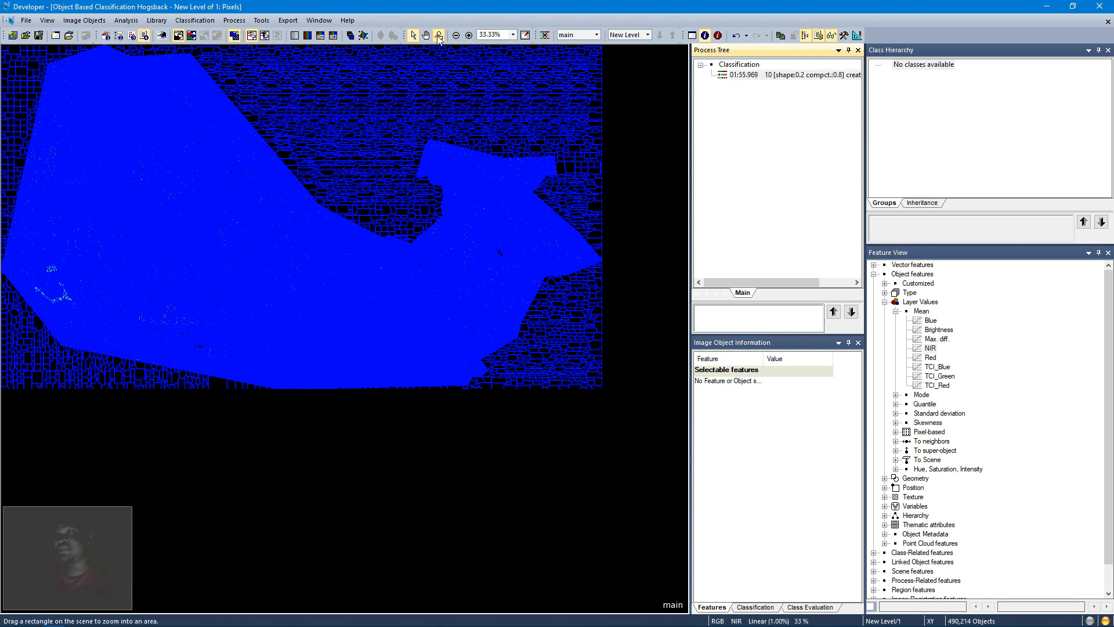
{"action": "left_click_drag", "start_coordinate": [68, 236], "coordinate": [172, 323]}
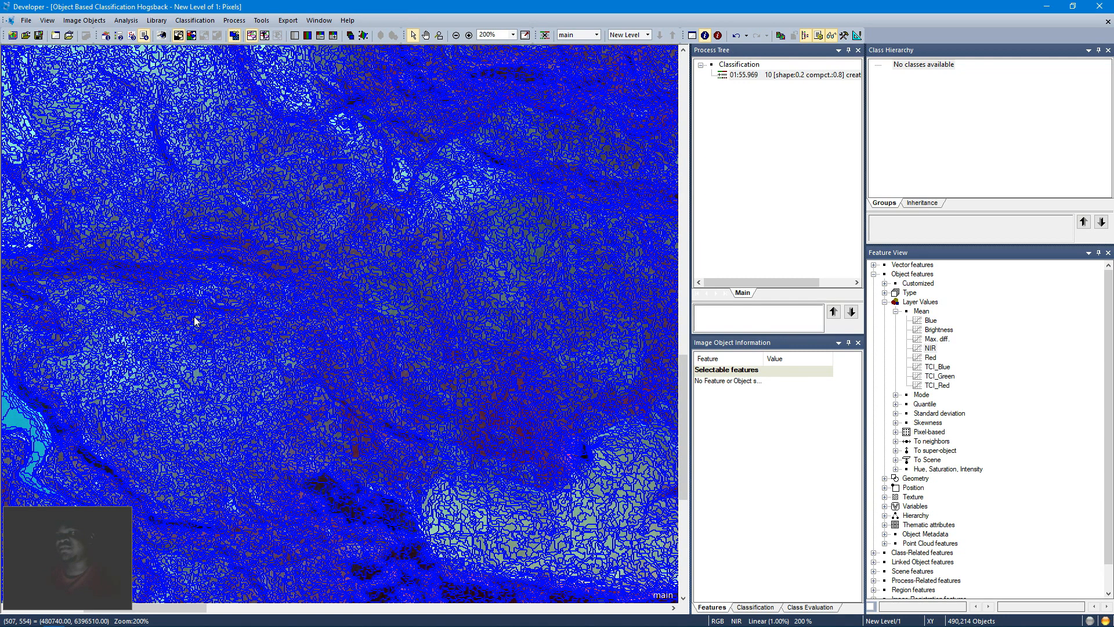
{"action": "left_click", "coordinate": [426, 35]}
{"action": "left_click_drag", "start_coordinate": [237, 369], "coordinate": [362, 403]}
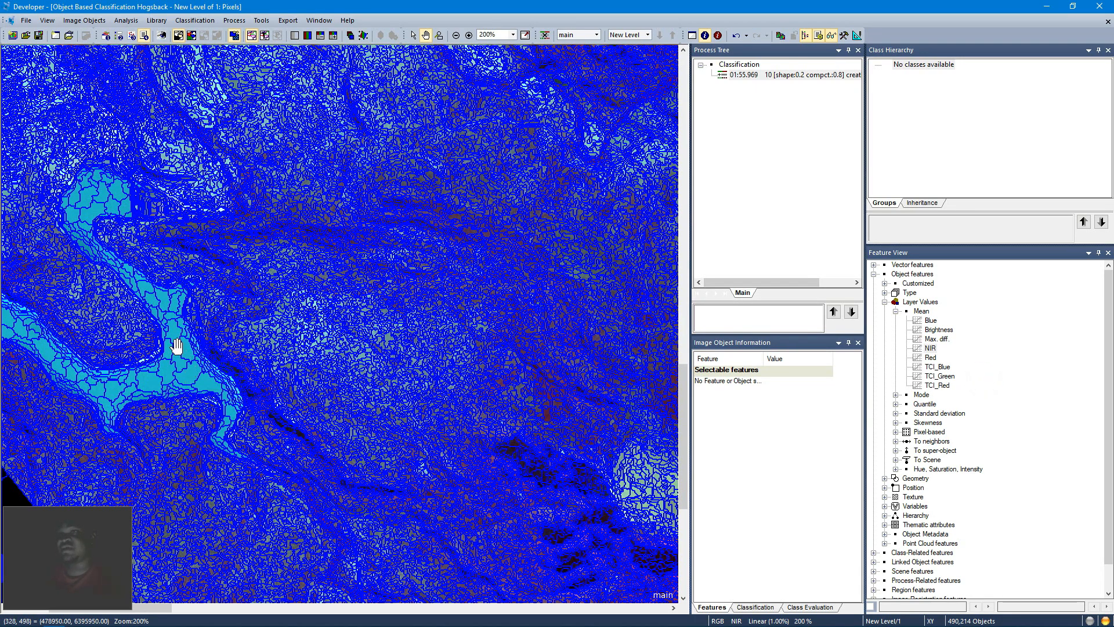
{"action": "left_click", "coordinate": [413, 34]}
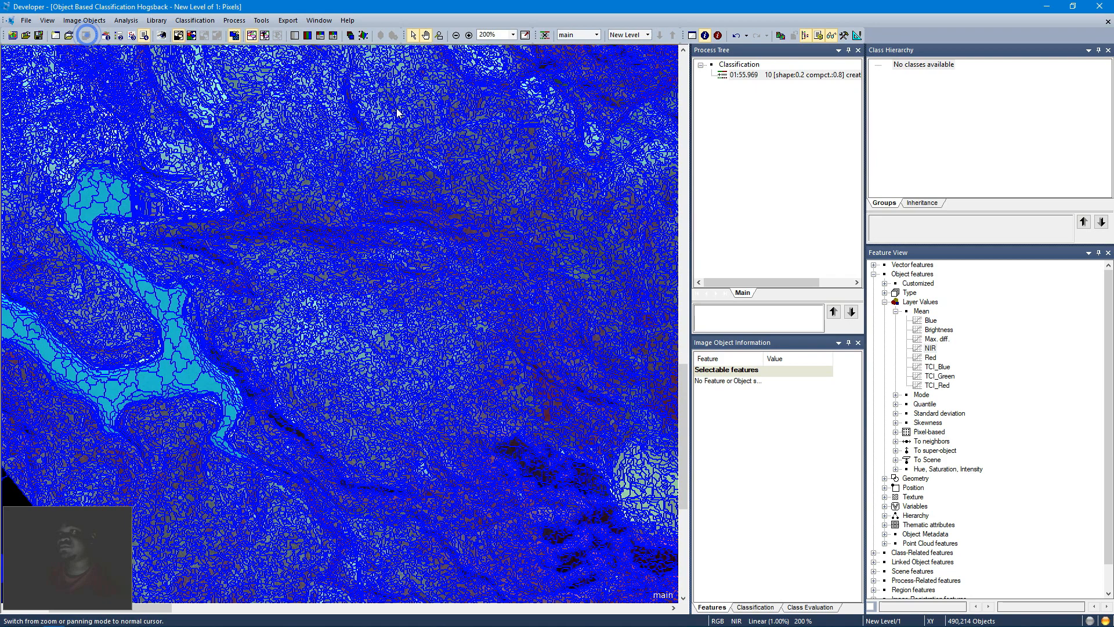
Step: Read the mean brightness and NIR values of three segments in different parts of the western water body
{"action": "left_click", "coordinate": [174, 333]}
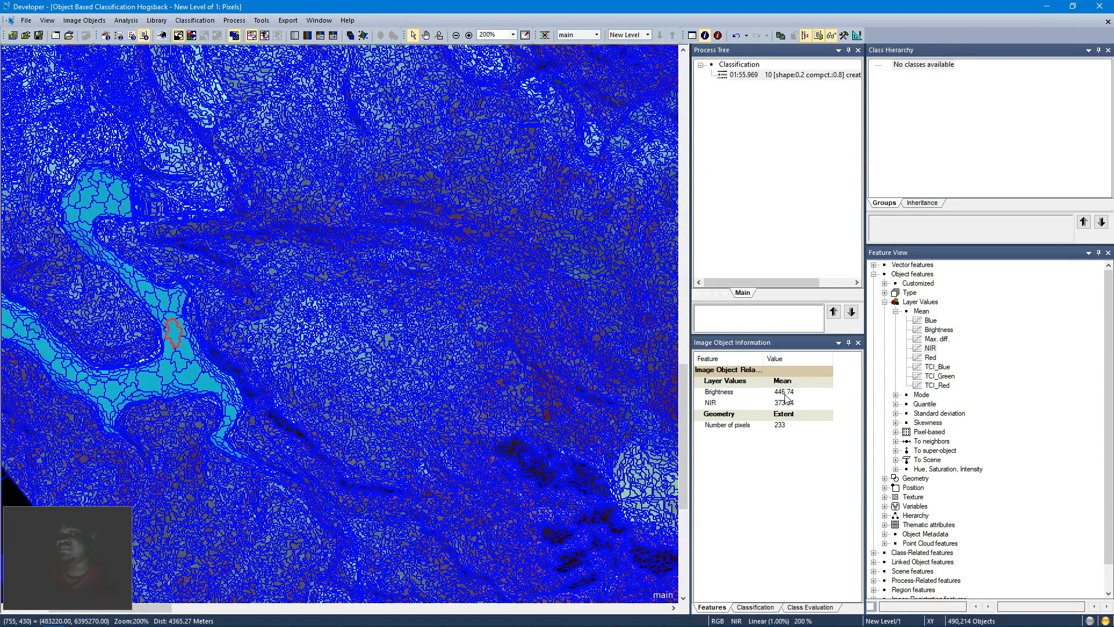
{"action": "left_click", "coordinate": [114, 397]}
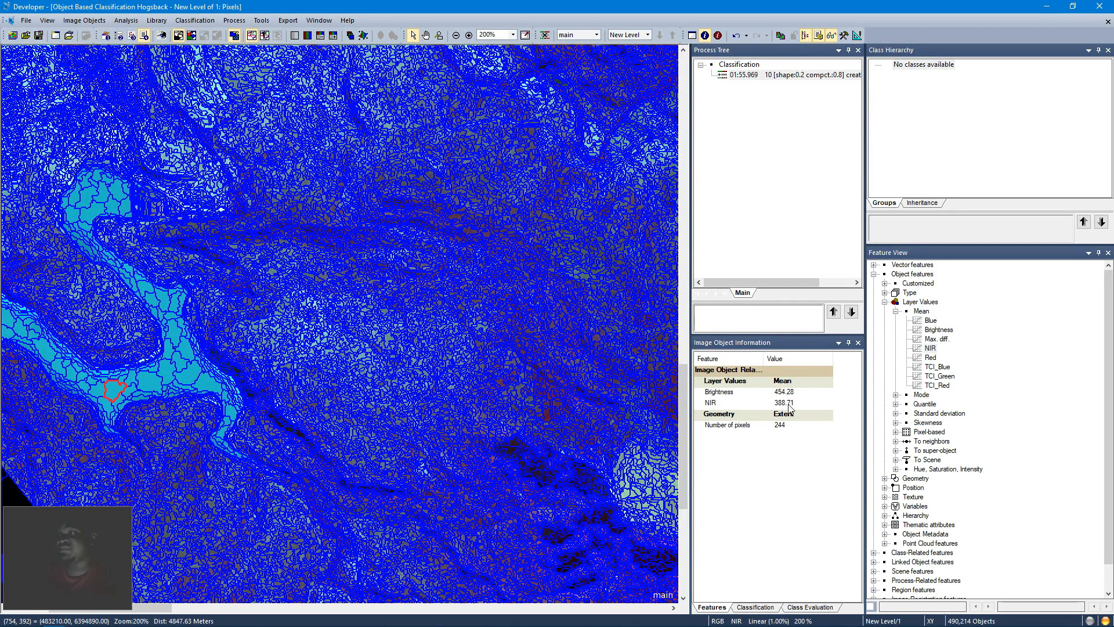
{"action": "left_click", "coordinate": [98, 215]}
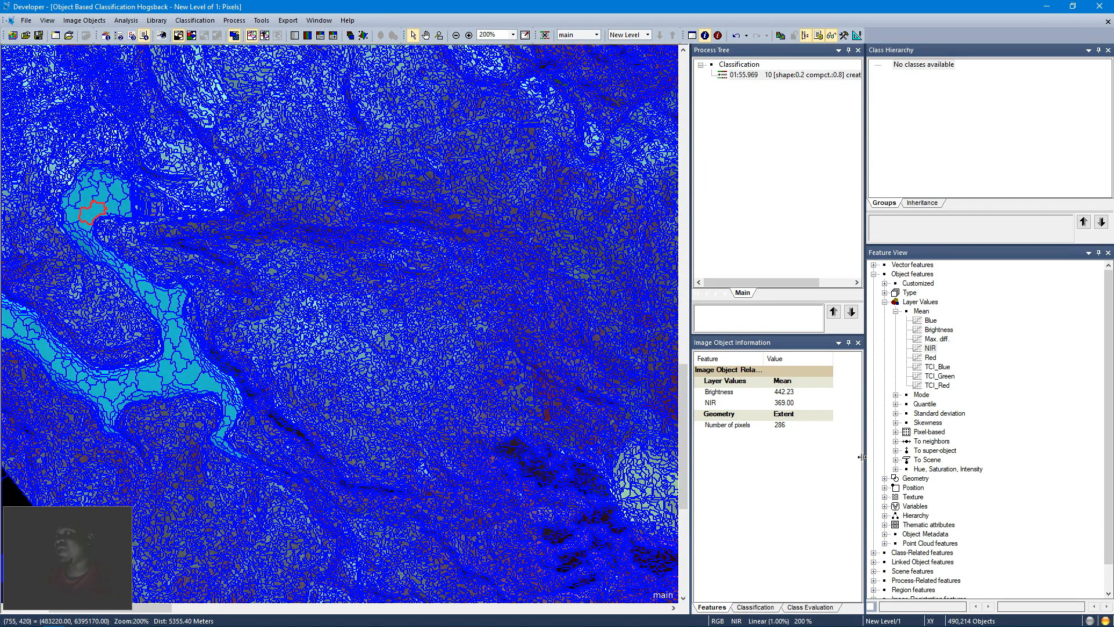
Step: Display the Mean NIR feature view with its value range enabled from 0 to 400, and hide the segment outlines
{"action": "double_click", "coordinate": [927, 350]}
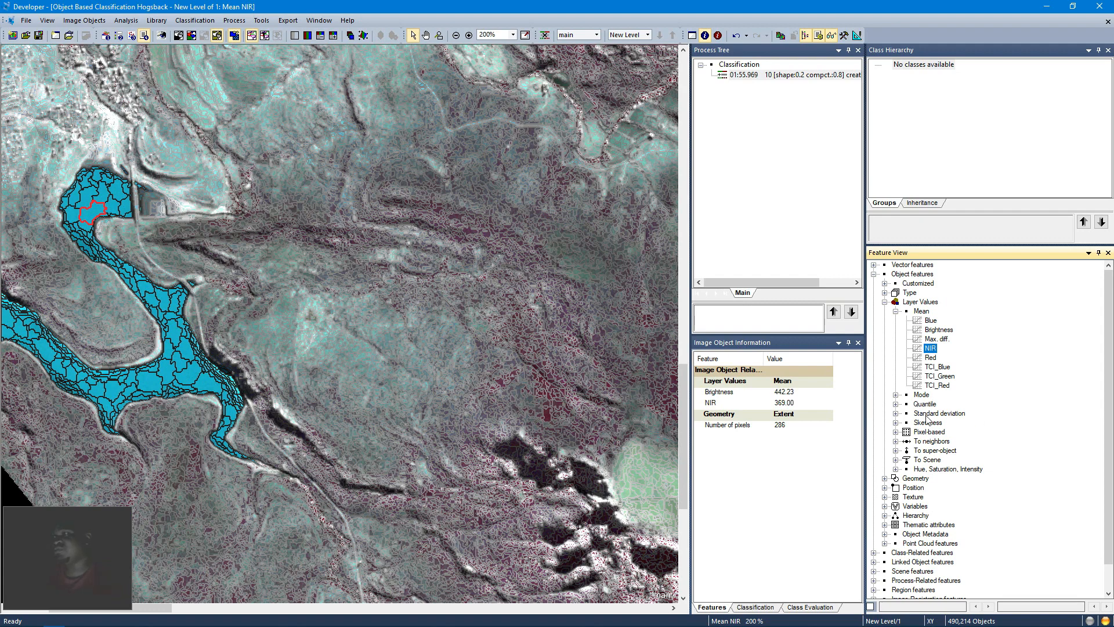
{"action": "left_click", "coordinate": [871, 607]}
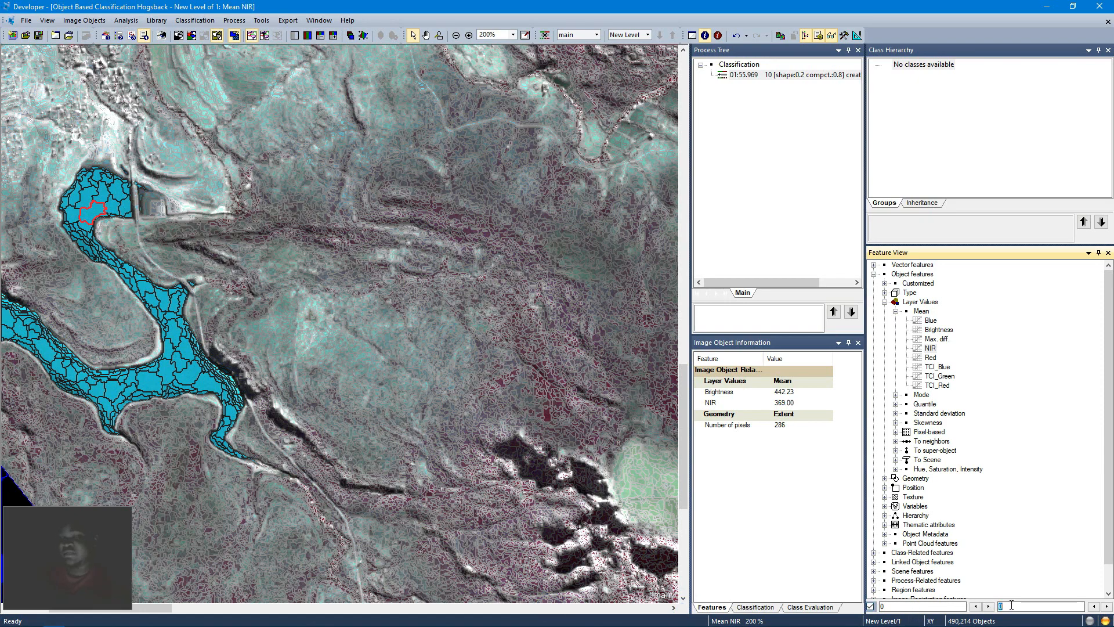
{"action": "type", "text": "400"}
{"action": "key", "text": "Tab"}
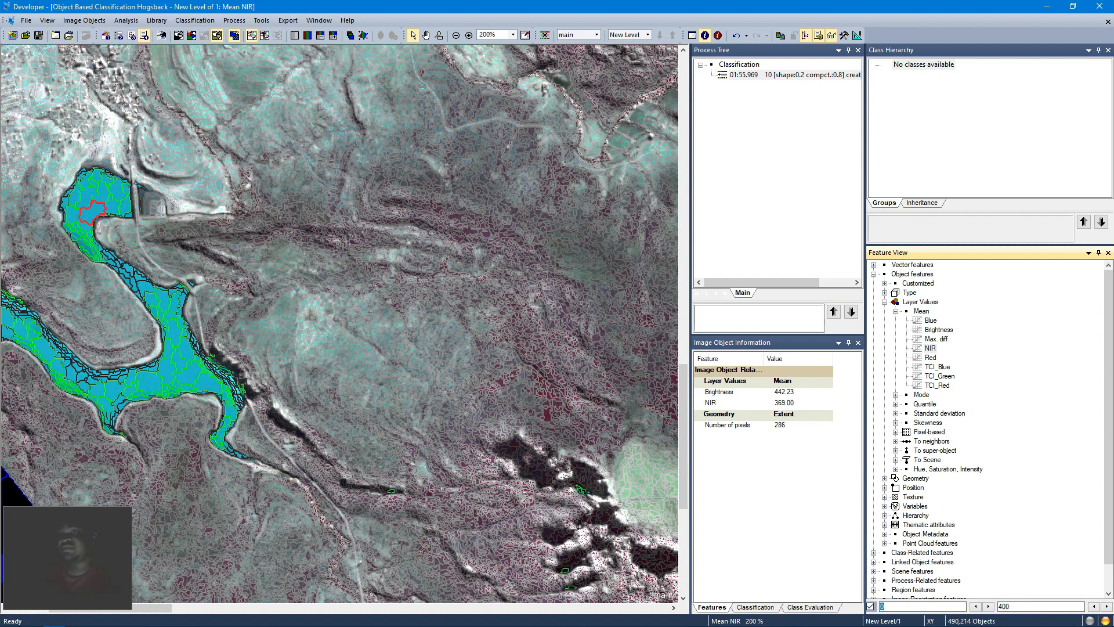
{"action": "left_click", "coordinate": [251, 35]}
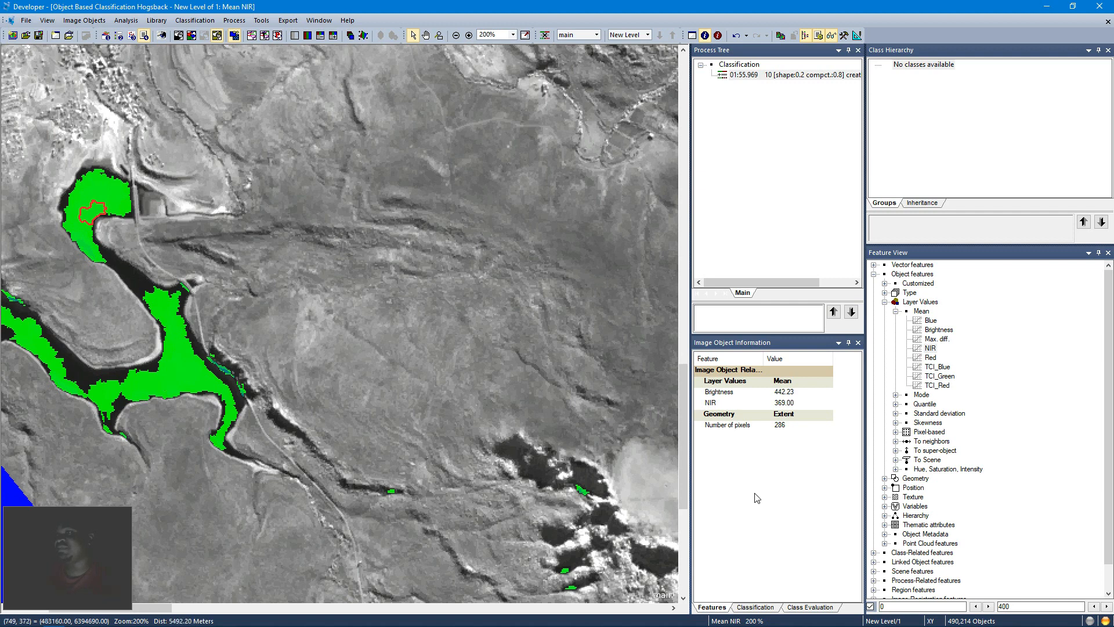
Step: Try 600 as the upper limit of the Mean NIR range and read the values of a segment in the narrow water channel
{"action": "left_click", "coordinate": [975, 605]}
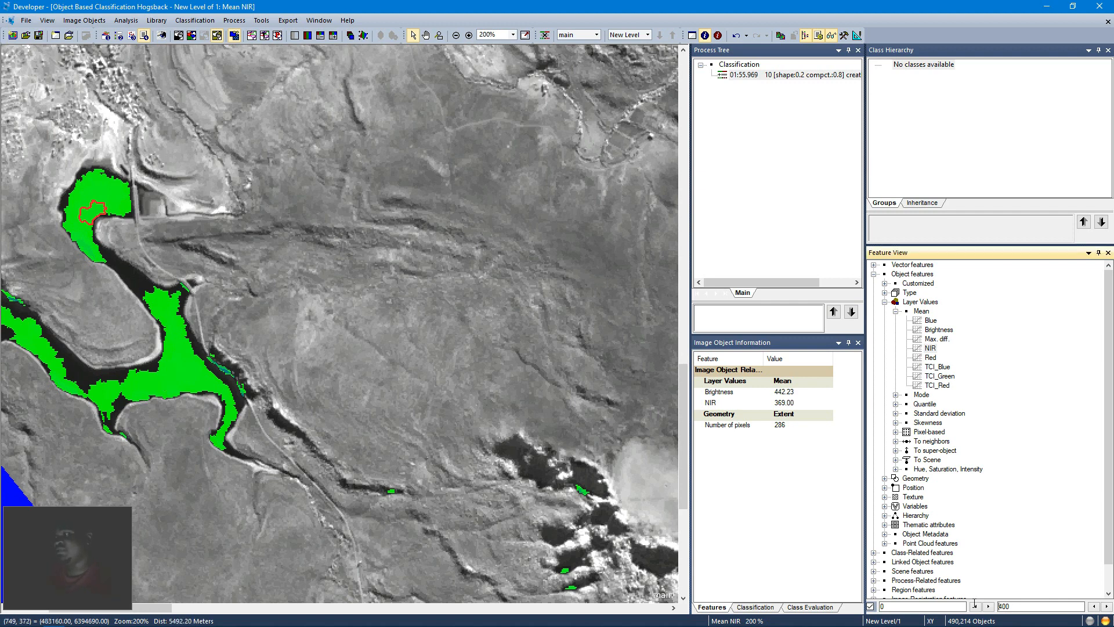
{"action": "left_click_drag", "start_coordinate": [1021, 605], "coordinate": [697, 605]}
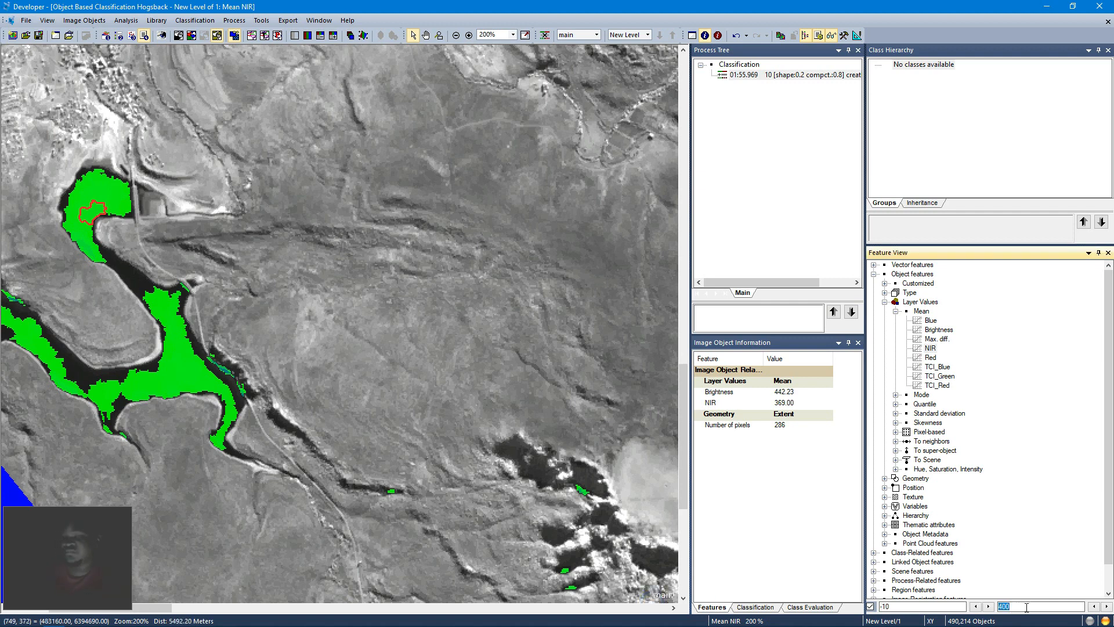
{"action": "type", "text": "600"}
{"action": "key", "text": "Tab"}
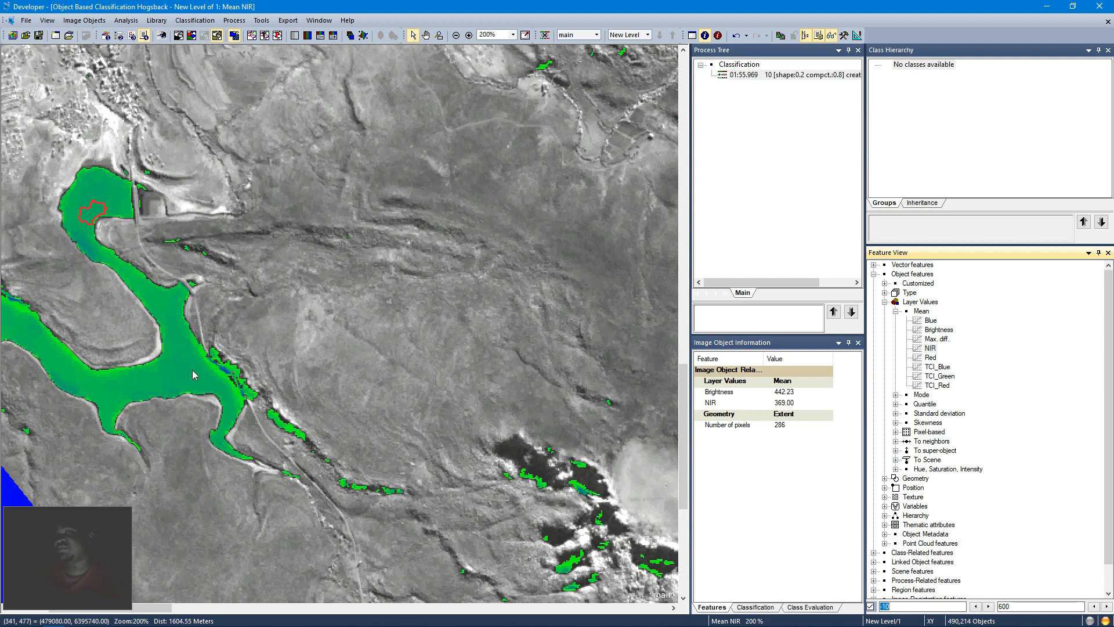
{"action": "left_click", "coordinate": [138, 291]}
{"action": "mouse_move", "coordinate": [138, 291]}
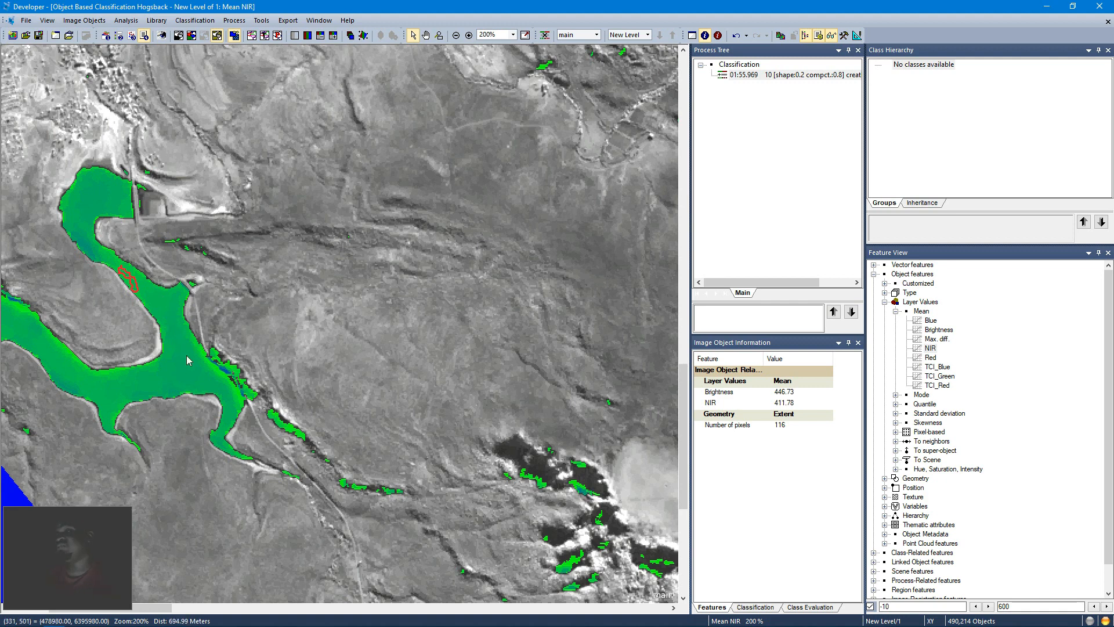
Step: Set the Mean NIR feature range to a lower limit of 0 and an upper limit of 500
{"action": "mouse_move", "coordinate": [424, 427]}
{"action": "left_click_drag", "start_coordinate": [906, 605], "coordinate": [577, 607]}
{"action": "type", "text": "0"}
{"action": "key", "text": "Tab"}
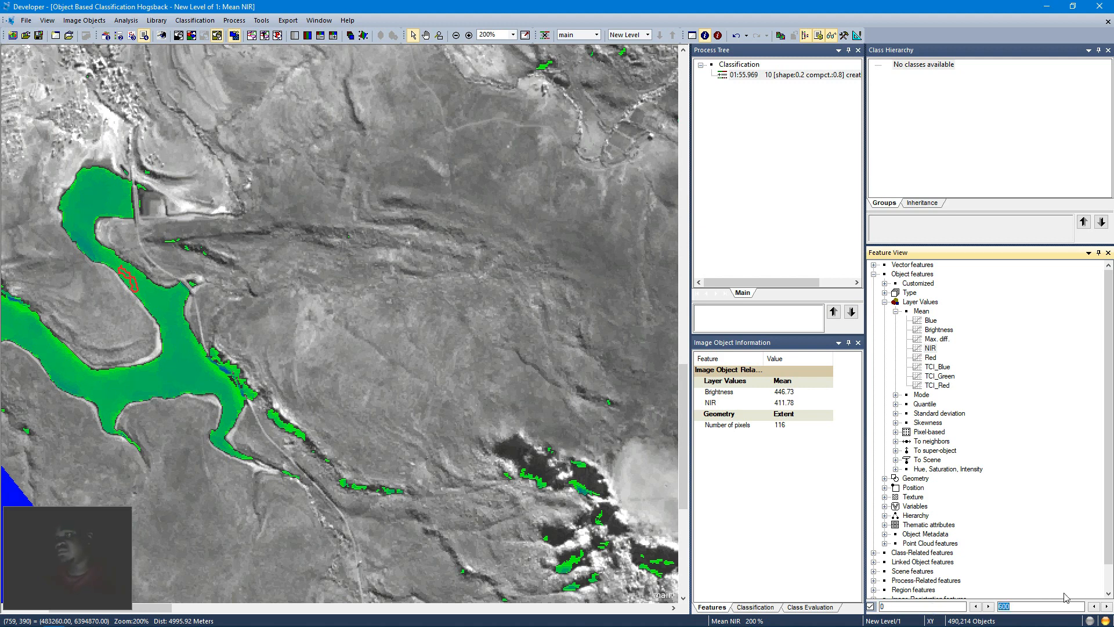
{"action": "left_click", "coordinate": [1002, 606]}
{"action": "left_click_drag", "start_coordinate": [1002, 608], "coordinate": [691, 608]}
{"action": "type", "text": "500"}
{"action": "key", "text": "Return"}
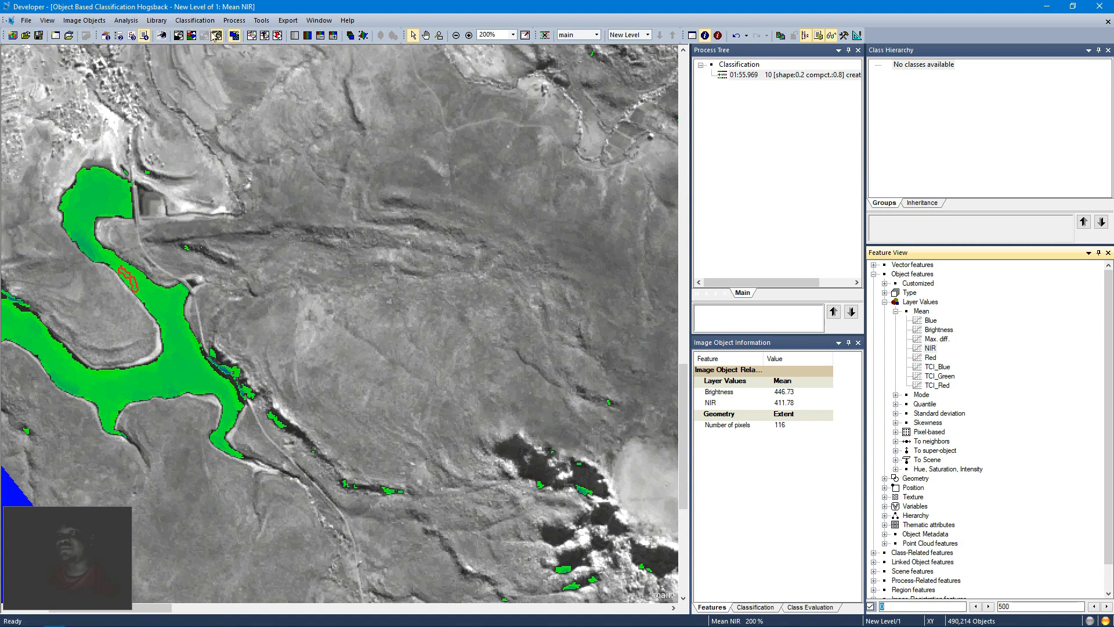
Step: Examine the small eastern water body up close and read the brightness and NIR values of several of its segments
{"action": "left_click", "coordinate": [527, 34]}
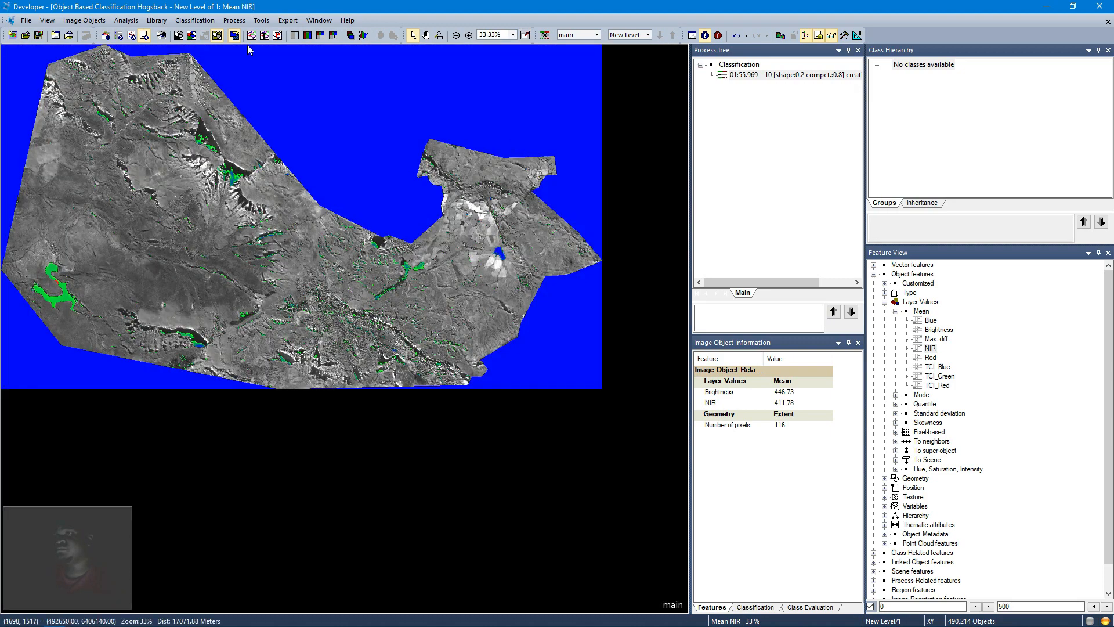
{"action": "left_click", "coordinate": [440, 36]}
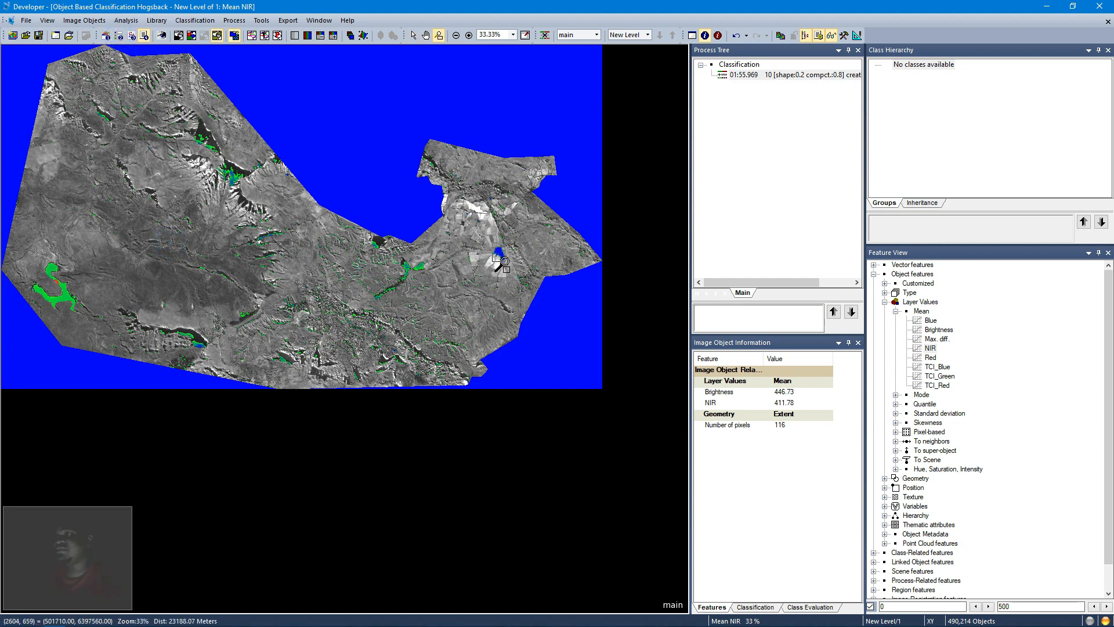
{"action": "left_click", "coordinate": [503, 261]}
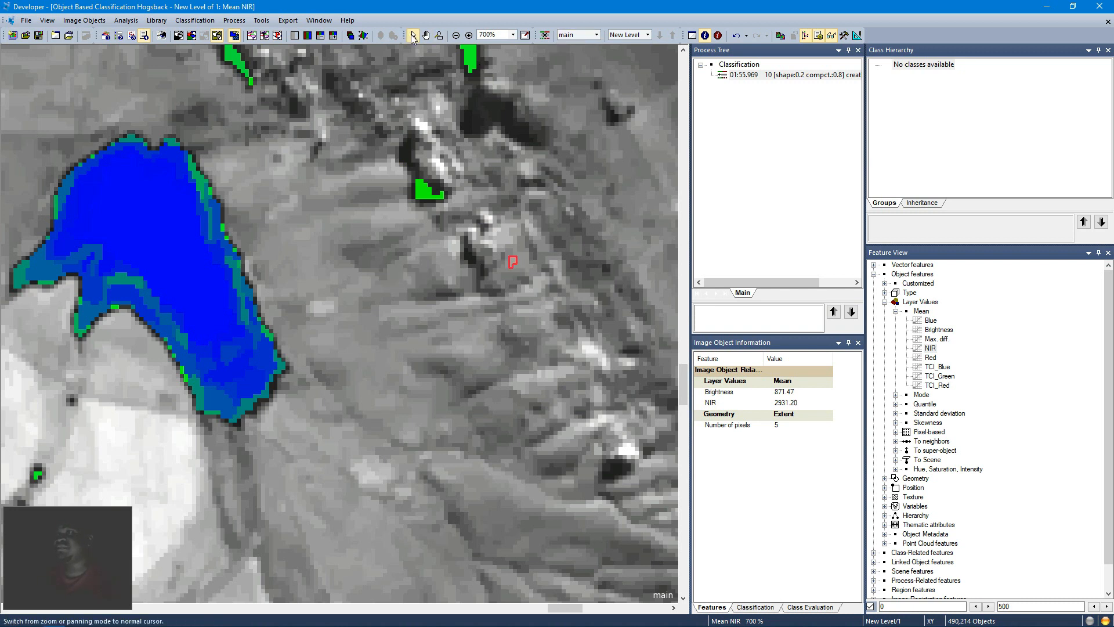
{"action": "left_click", "coordinate": [181, 227]}
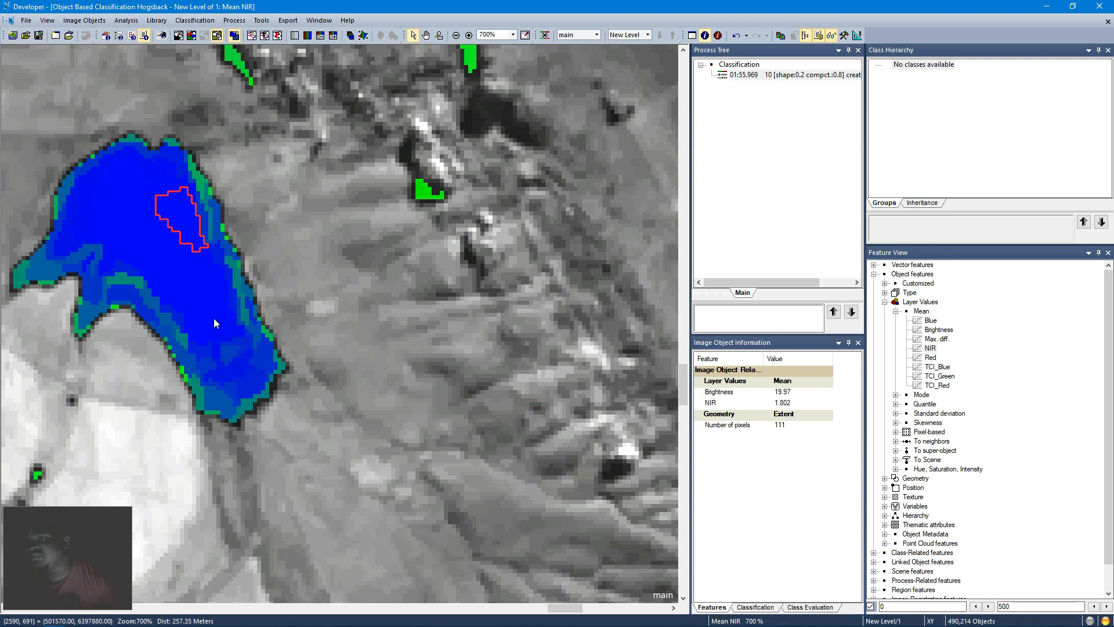
{"action": "left_click", "coordinate": [224, 352]}
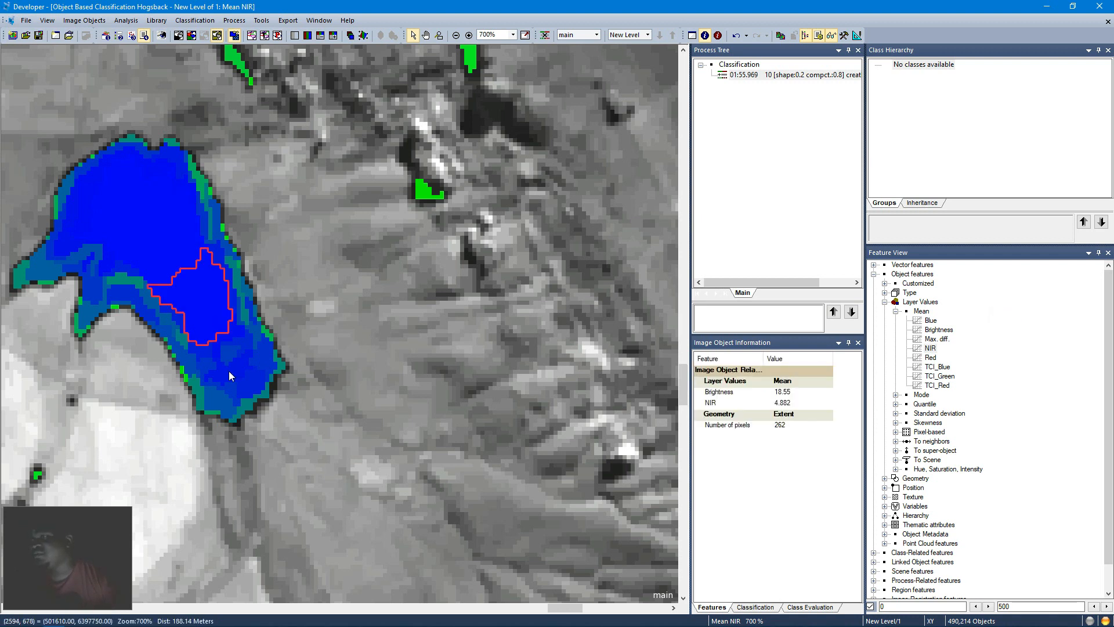
{"action": "left_click", "coordinate": [229, 372]}
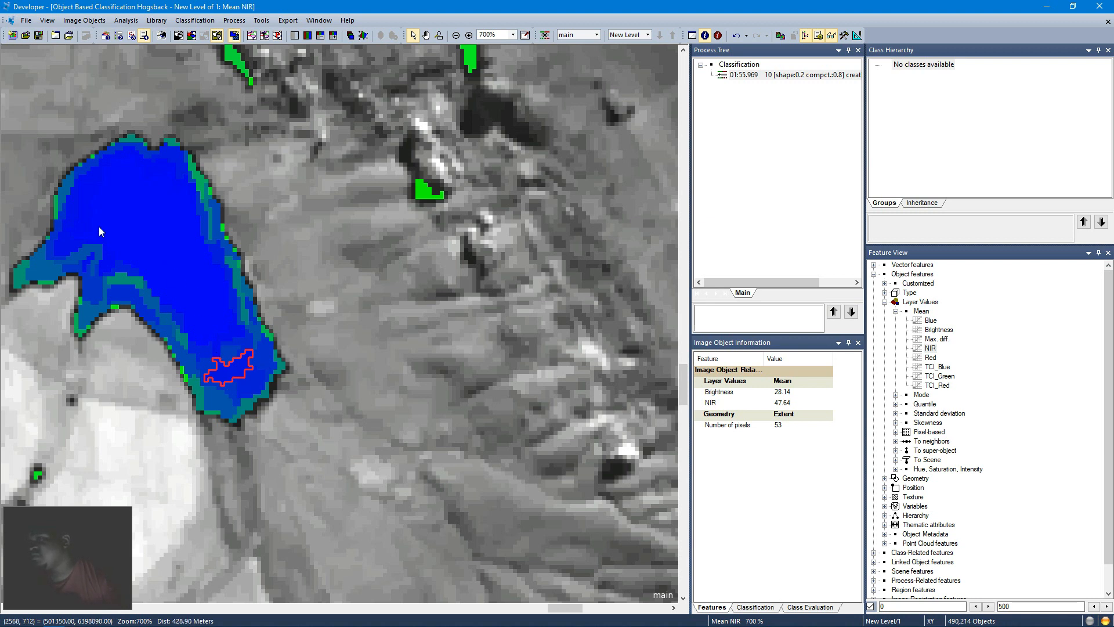
{"action": "left_click", "coordinate": [102, 278]}
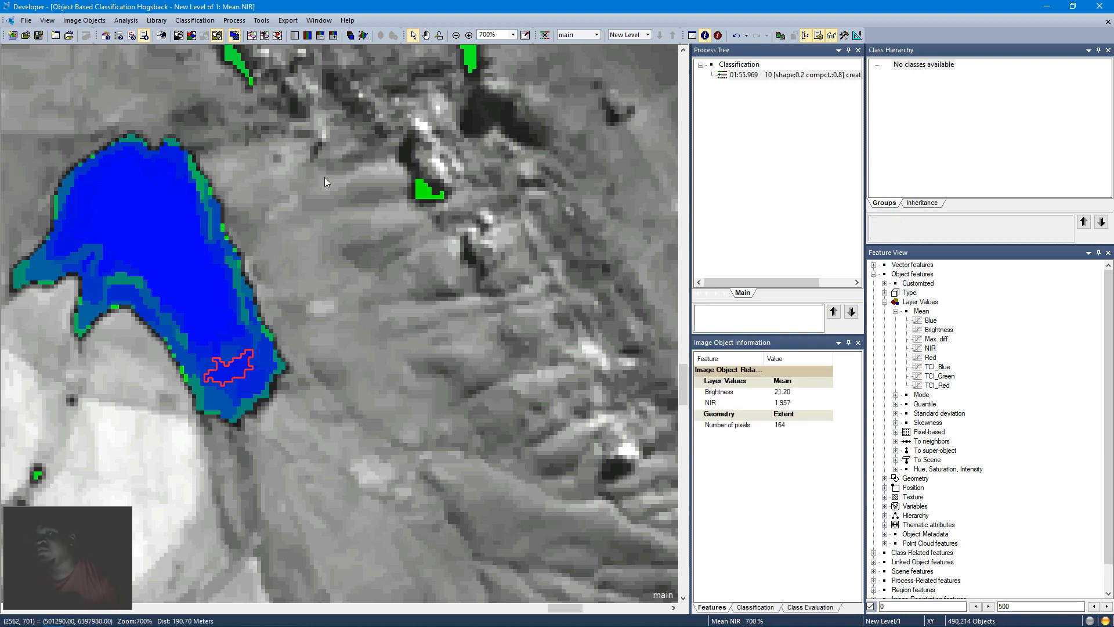
Step: Compare the brightness and NIR values of a land segment and an eastern water segment in the full-image view
{"action": "left_click", "coordinate": [525, 36]}
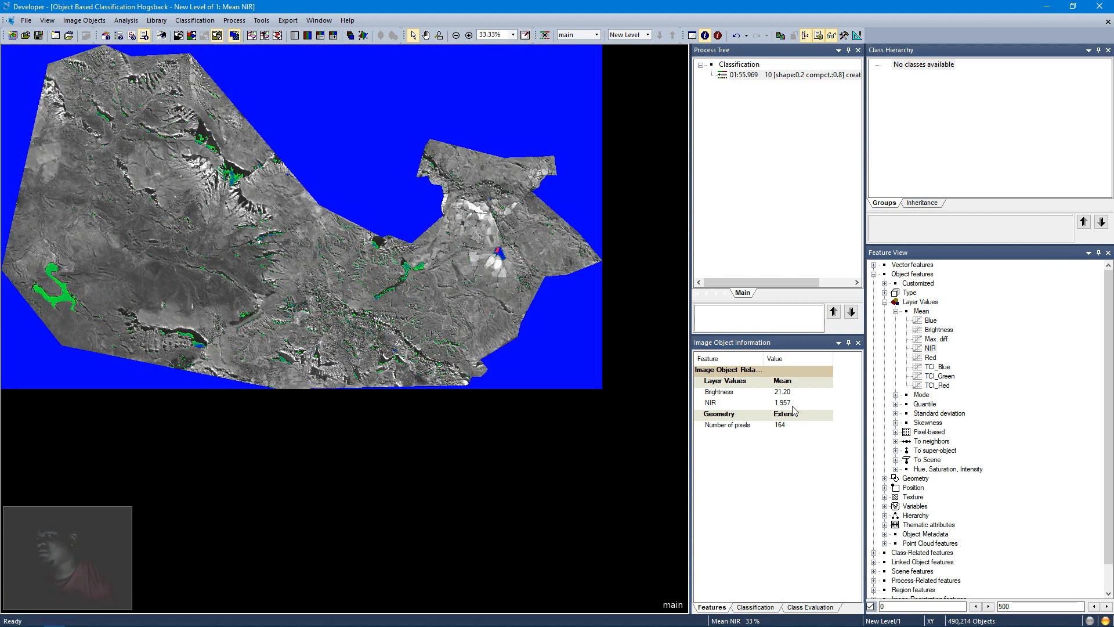
{"action": "left_click", "coordinate": [467, 283]}
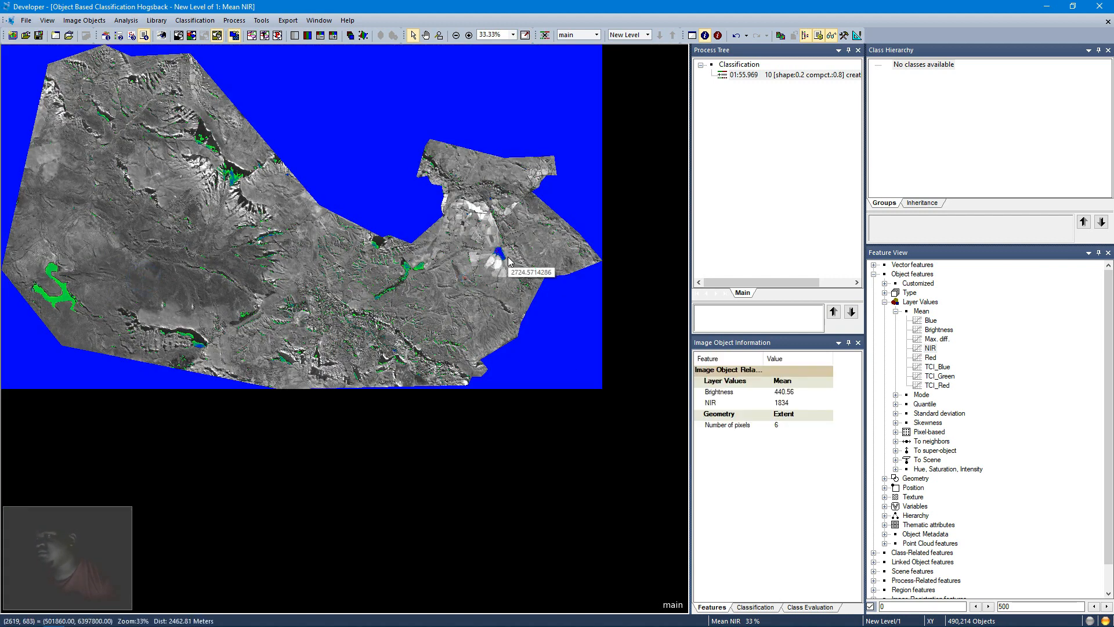
{"action": "left_click", "coordinate": [500, 255]}
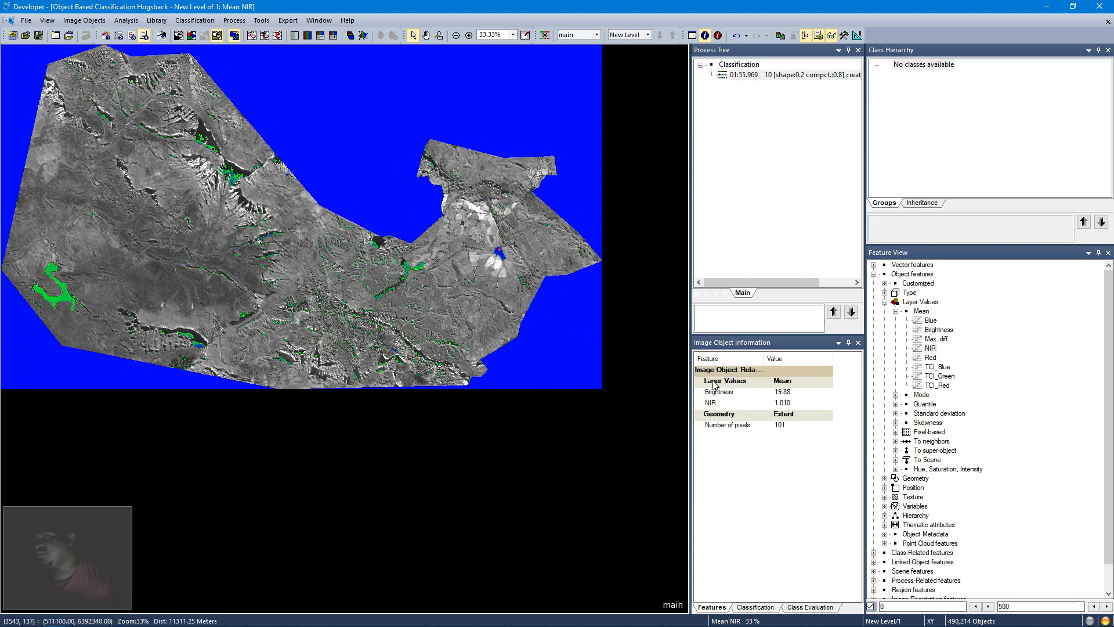
{"action": "left_click", "coordinate": [1026, 606]}
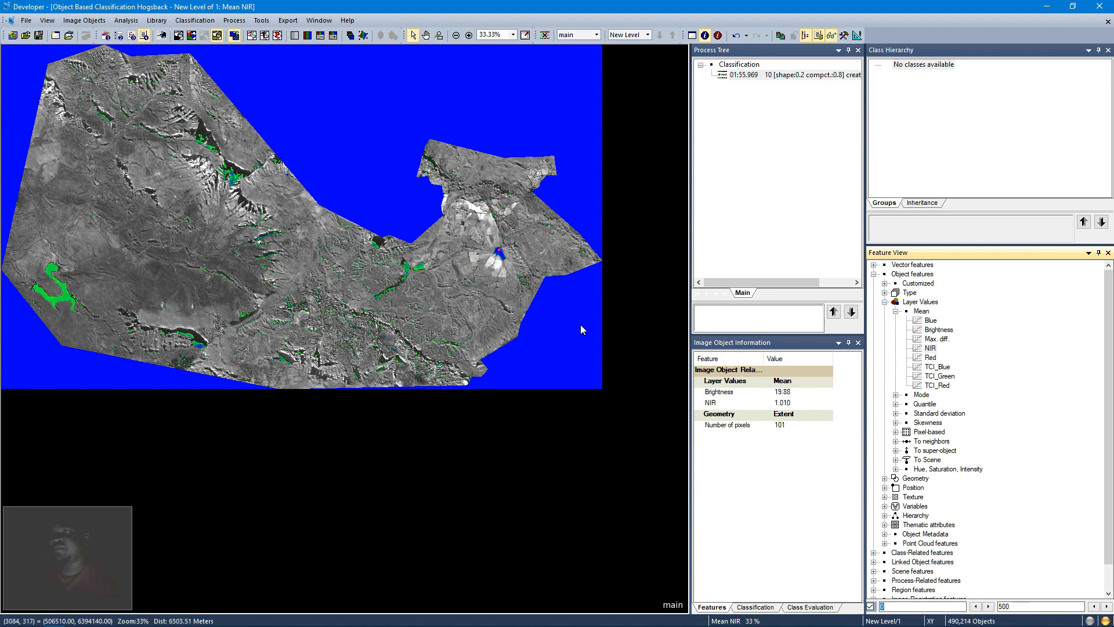
{"action": "mouse_move", "coordinate": [566, 322]}
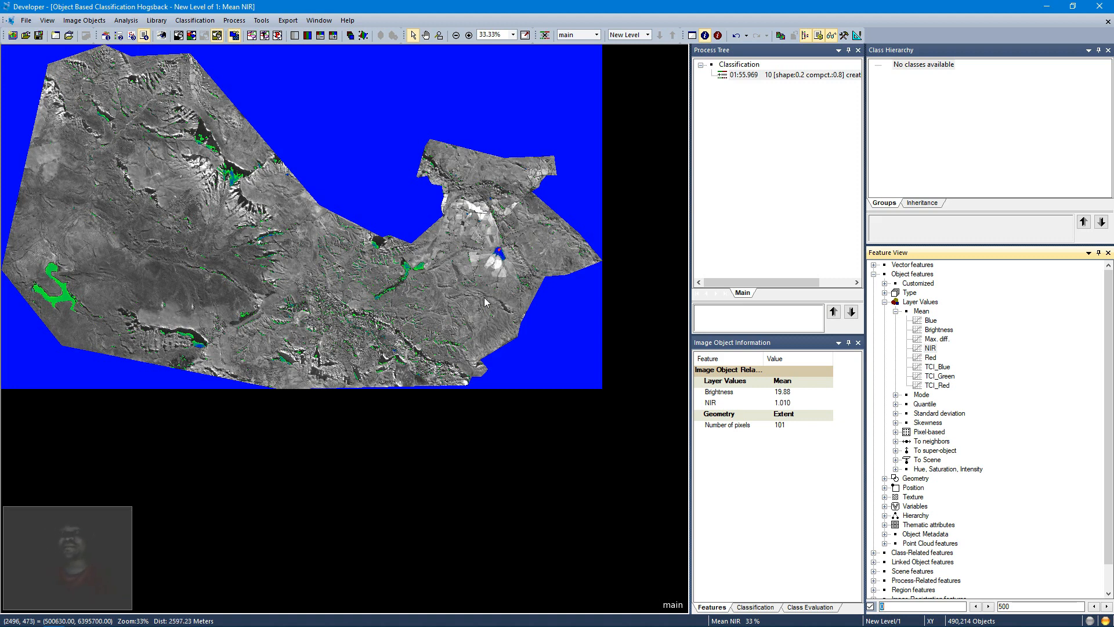
{"action": "left_click", "coordinate": [0, 149]}
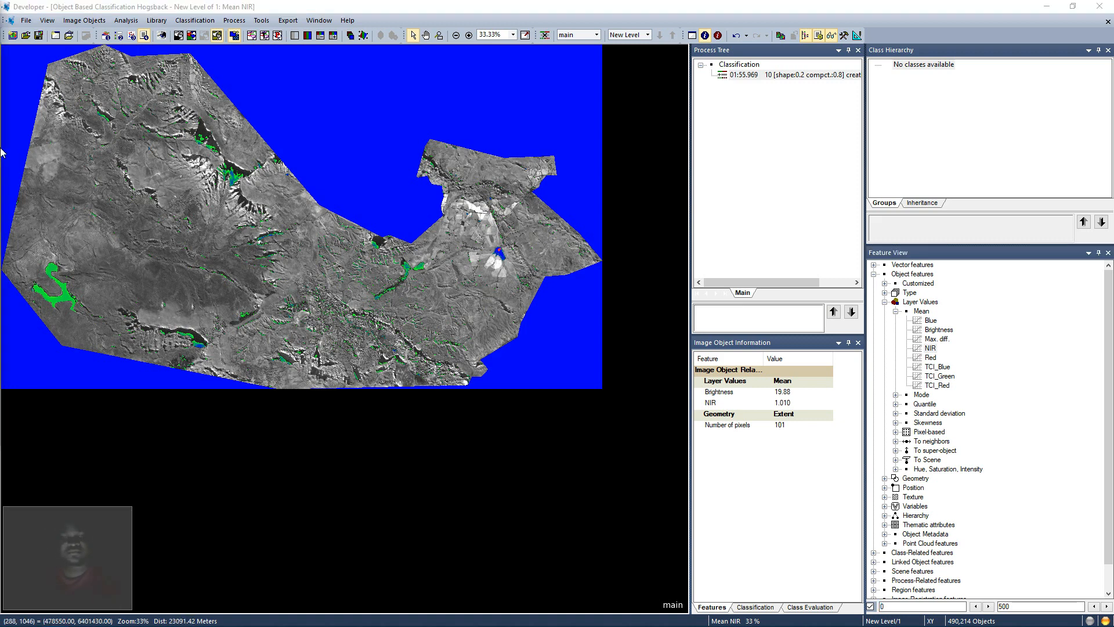